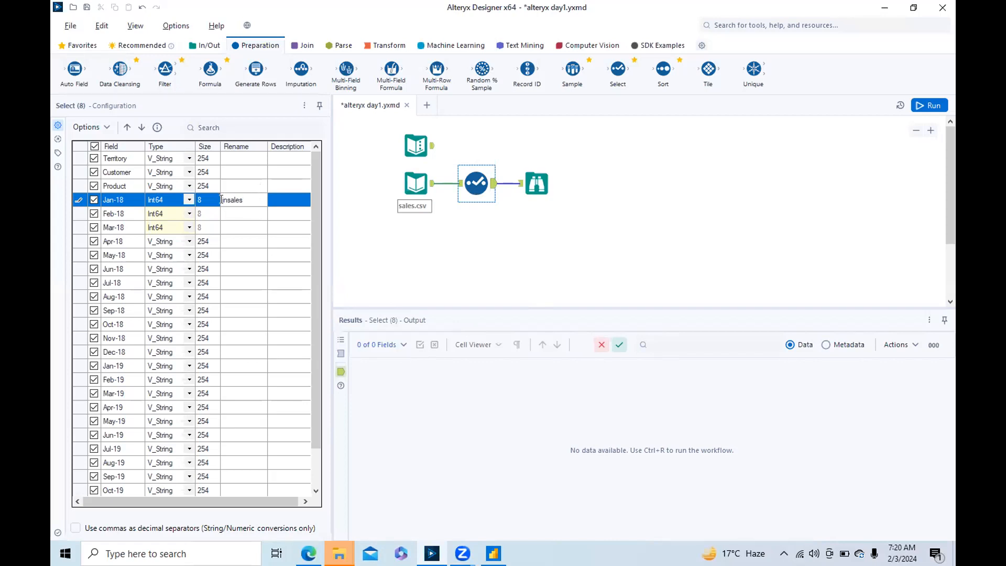
Finish renaming the Jan-18 field to jansales in the Select tool and run the workflow
{"action": "type", "text": "jan"}
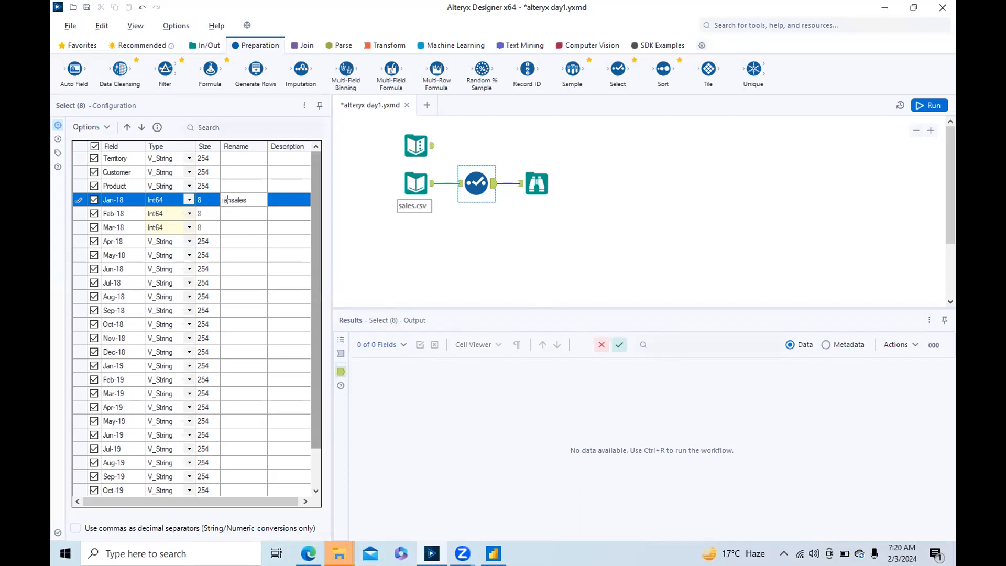
{"action": "left_click", "coordinate": [923, 106]}
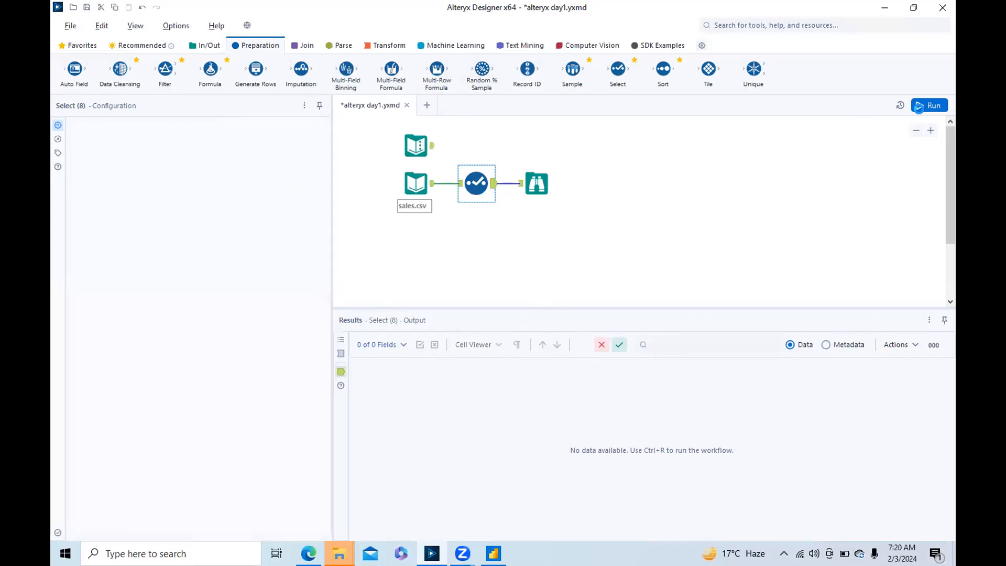
{"action": "left_click", "coordinate": [921, 106]}
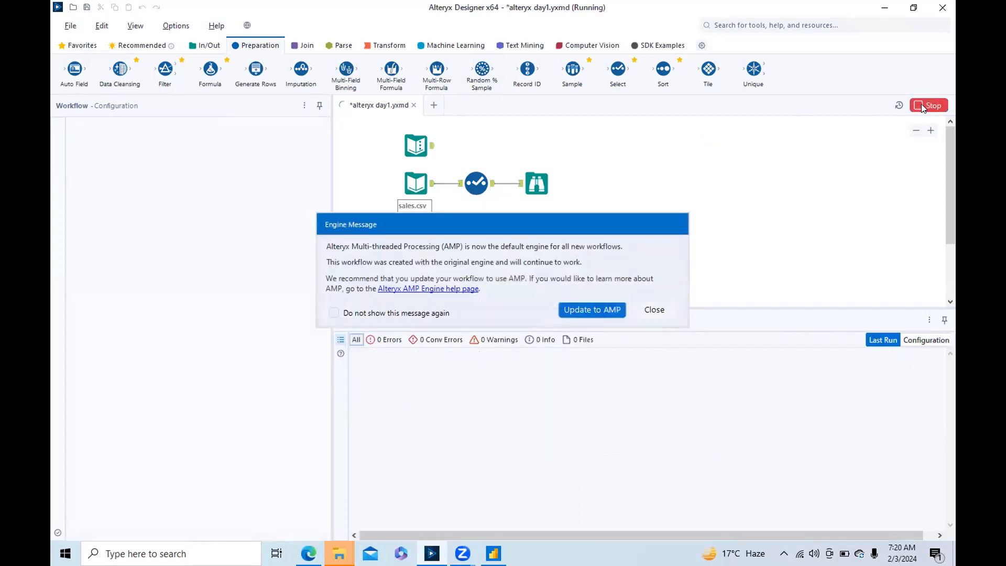
{"action": "left_click", "coordinate": [654, 310]}
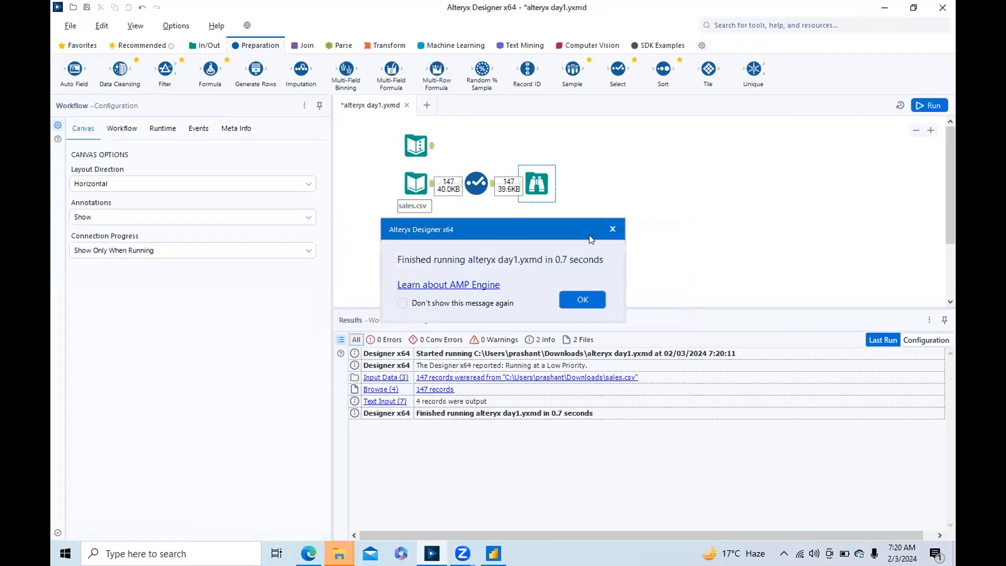
{"action": "left_click", "coordinate": [613, 230]}
Examine the Browse tool's input first as records, then as metadata, and return to the data view
{"action": "left_click", "coordinate": [528, 177]}
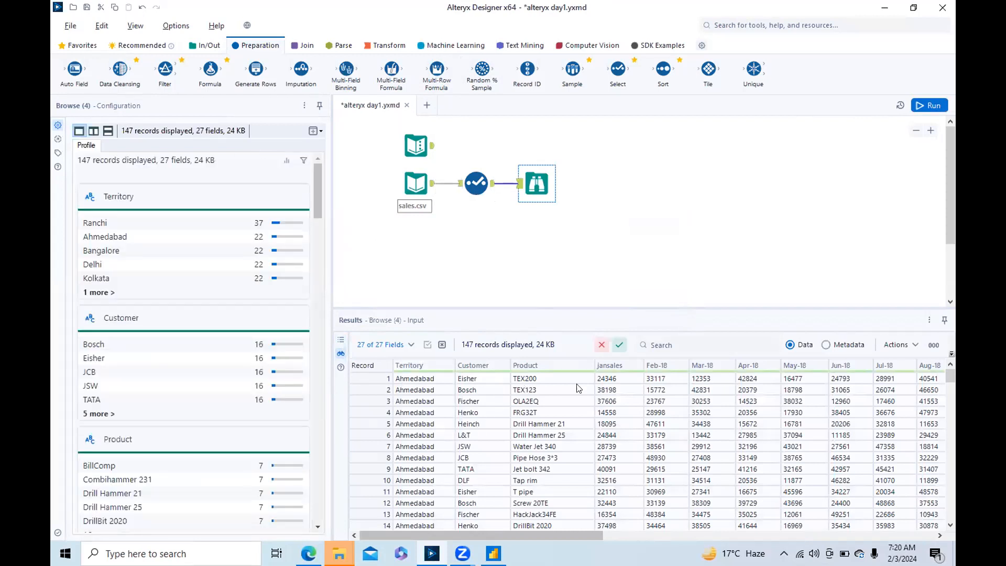
{"action": "left_click", "coordinate": [827, 345]}
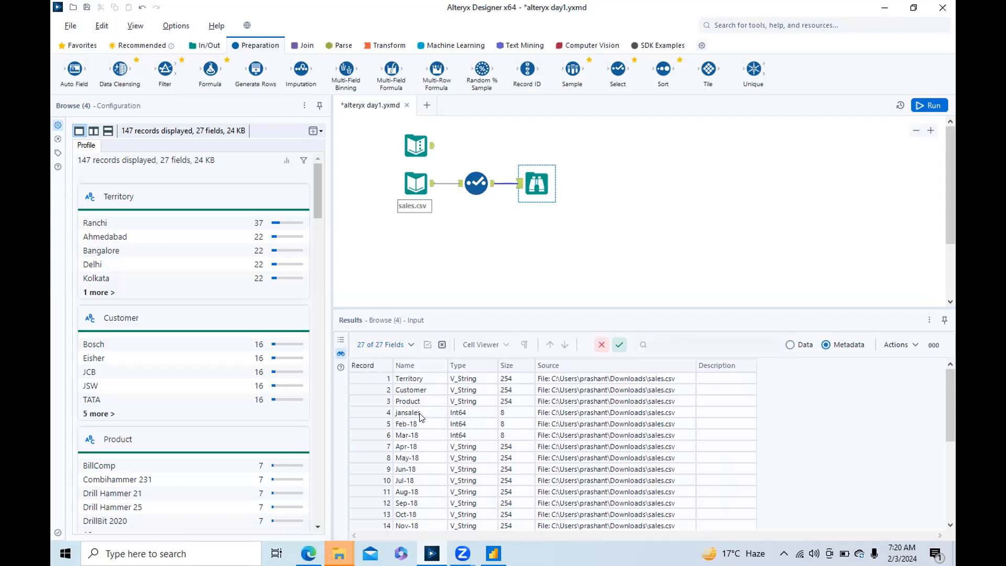
{"action": "left_click", "coordinate": [790, 345]}
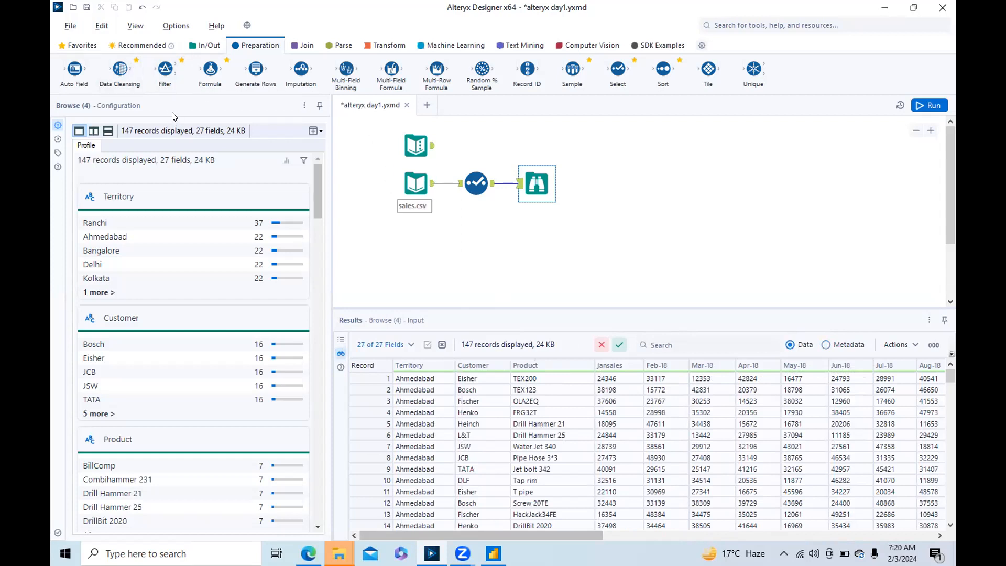
Save the alteryx day1 workflow under its existing name
{"action": "left_click", "coordinate": [71, 26]}
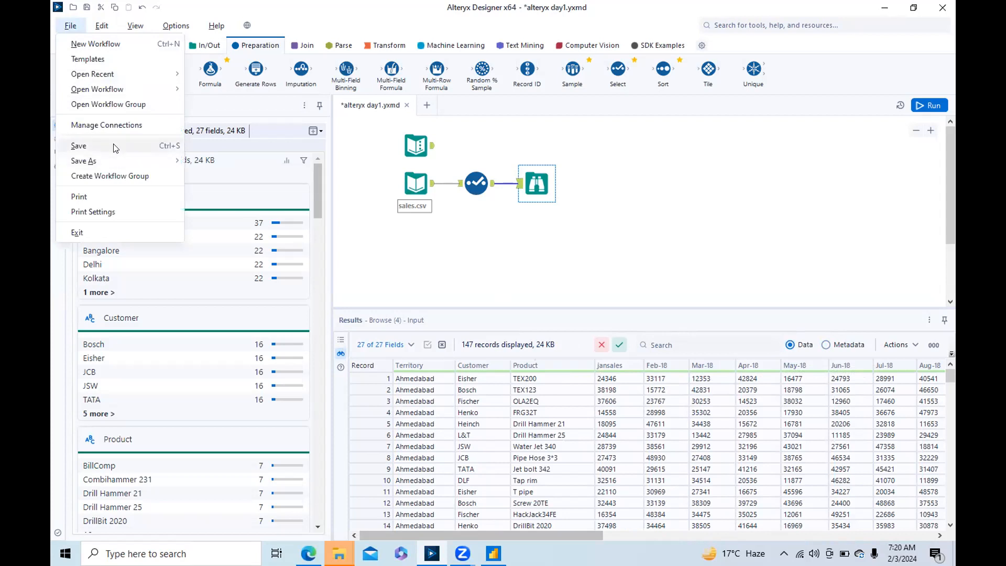
{"action": "left_click", "coordinate": [115, 147]}
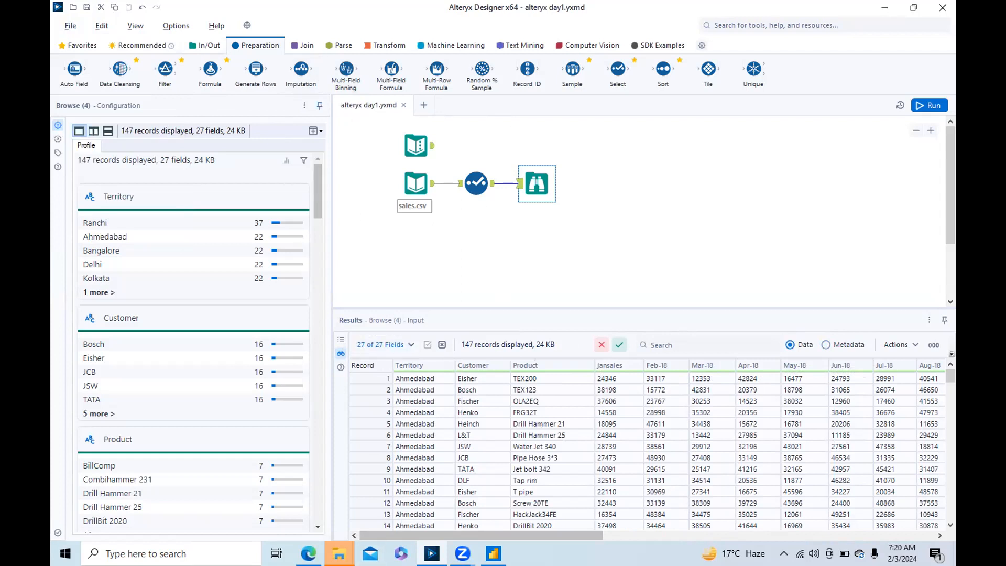
{"action": "left_click", "coordinate": [542, 233]}
Move the Browse tool farther along the canvas and insert a Data Cleansing tool between Select and Browse
{"action": "left_click", "coordinate": [477, 189]}
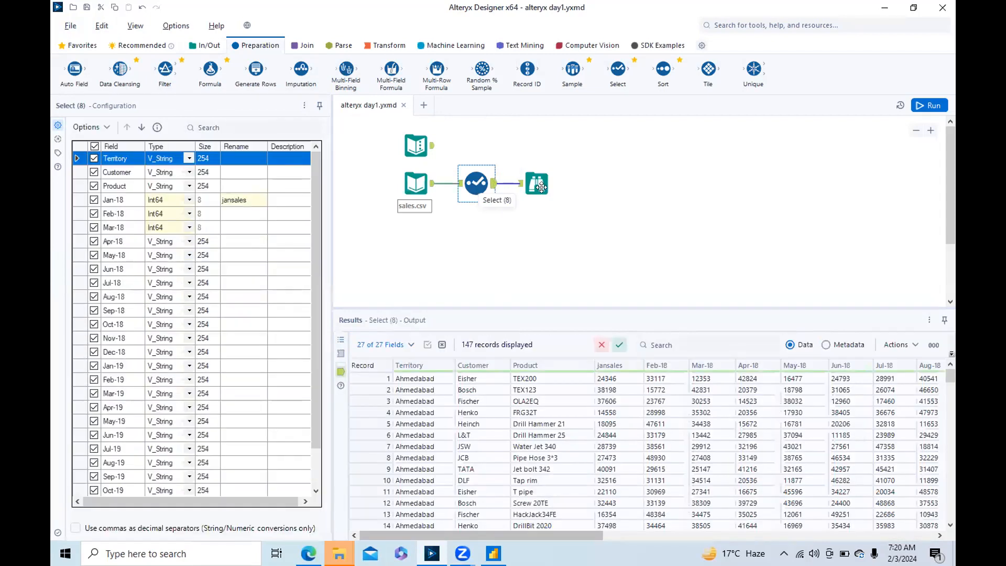
{"action": "left_click_drag", "start_coordinate": [542, 187], "coordinate": [874, 183]}
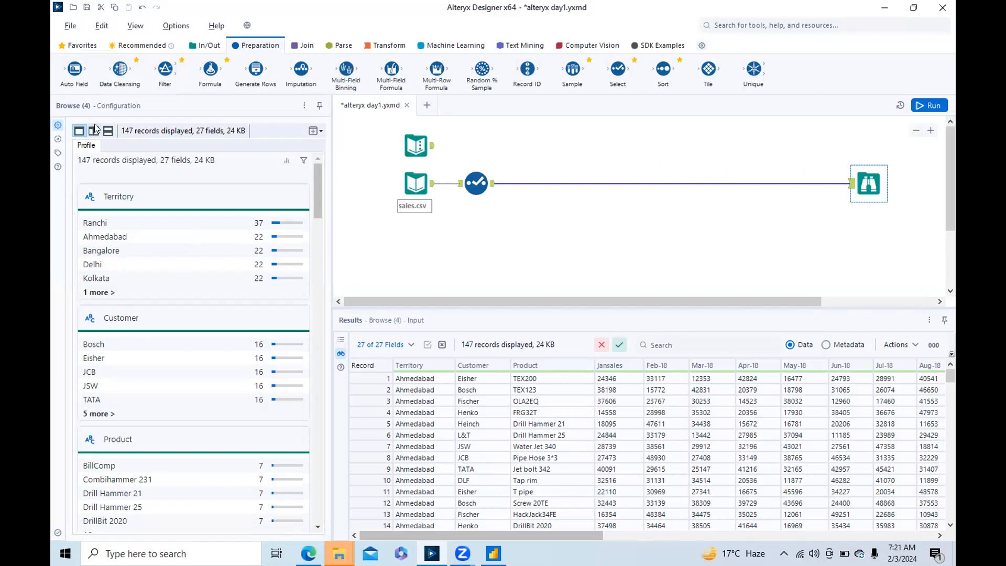
{"action": "left_click_drag", "start_coordinate": [120, 69], "coordinate": [543, 183]}
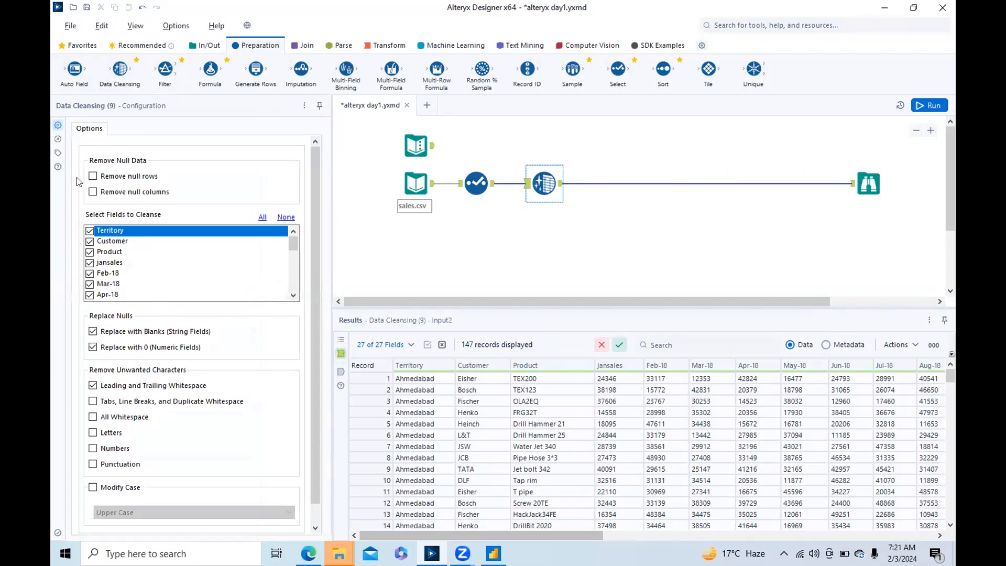
Set the Data Cleansing tool to remove null rows and null columns
{"action": "left_click", "coordinate": [93, 176]}
{"action": "left_click", "coordinate": [93, 192]}
{"action": "mouse_move", "coordinate": [294, 242]}
{"action": "left_mouse_down"}
{"action": "mouse_move", "coordinate": [297, 299]}
{"action": "mouse_move", "coordinate": [288, 241]}
{"action": "left_mouse_up"}
{"action": "left_click", "coordinate": [286, 235]}
{"action": "mouse_move", "coordinate": [950, 377]}
{"action": "left_mouse_down"}
{"action": "mouse_move", "coordinate": [953, 527]}
{"action": "mouse_move", "coordinate": [951, 376]}
{"action": "left_mouse_up"}
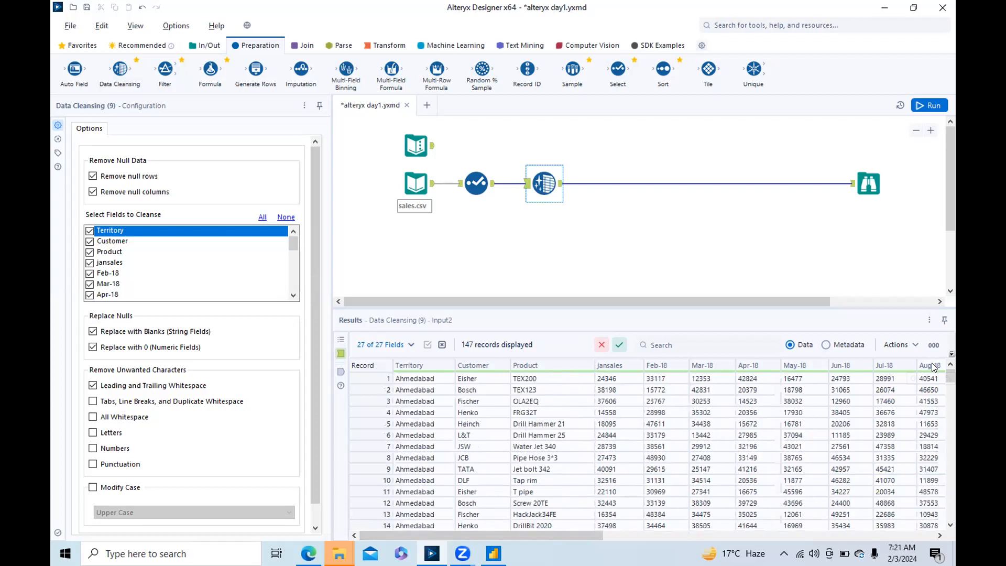
{"action": "left_click_drag", "start_coordinate": [557, 532], "coordinate": [838, 422]}
{"action": "left_click_drag", "start_coordinate": [951, 376], "coordinate": [906, 346]}
Enable Modify Case in the Data Cleansing tool and choose Upper Case
{"action": "left_click", "coordinate": [489, 188]}
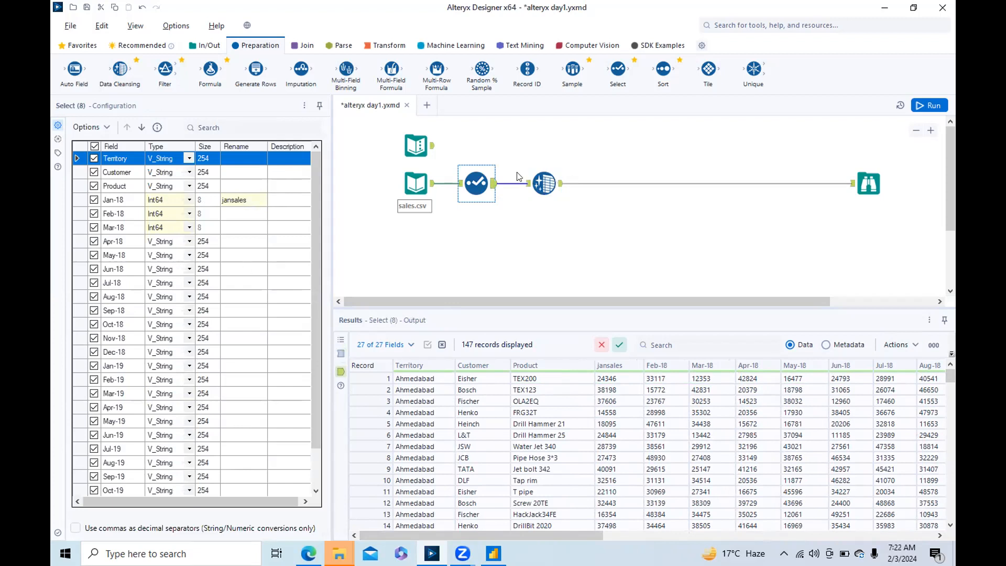
{"action": "left_click", "coordinate": [534, 185]}
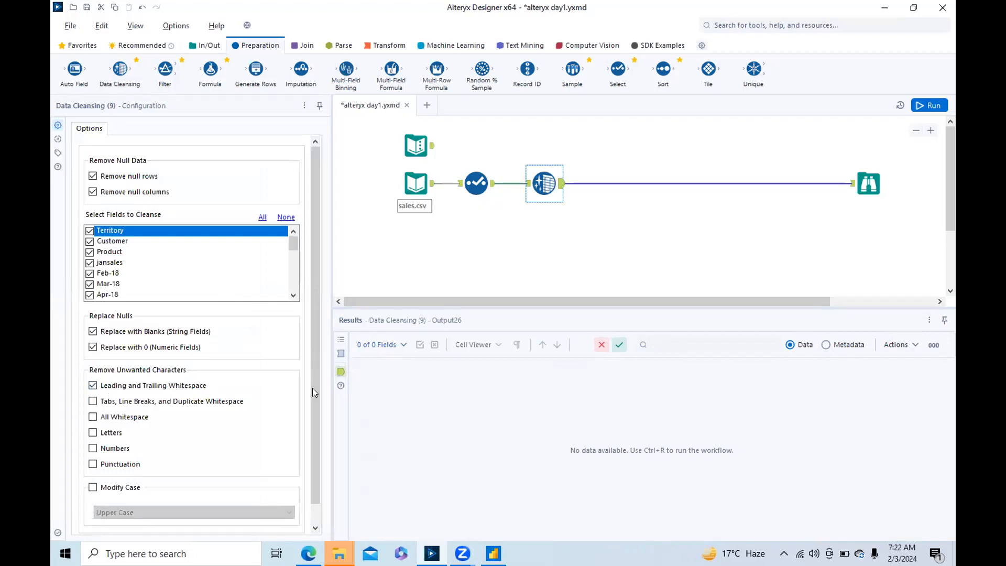
{"action": "scroll", "coordinate": [317, 486], "scroll_direction": "down", "scroll_amount": 1}
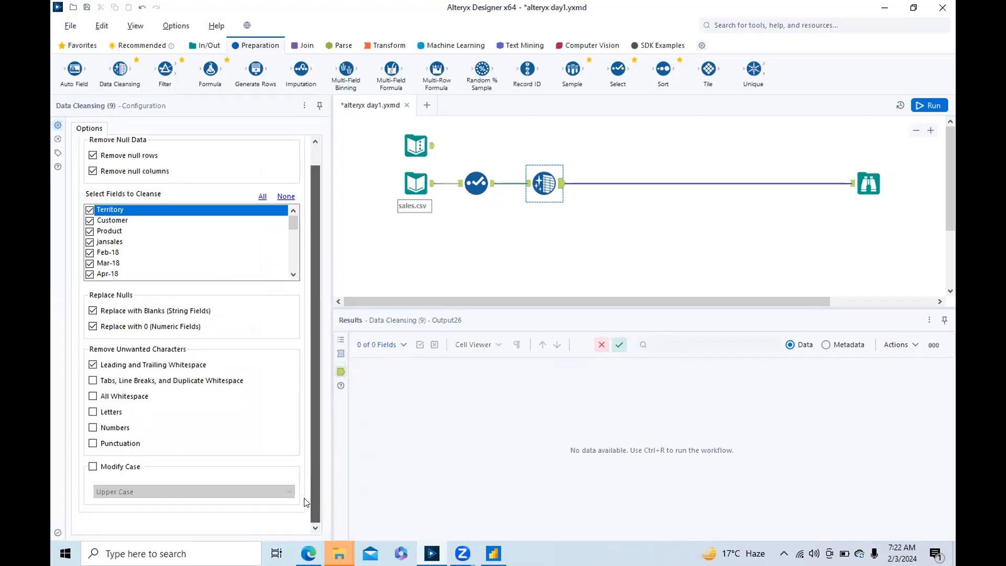
{"action": "left_click", "coordinate": [92, 466]}
{"action": "left_click", "coordinate": [124, 492]}
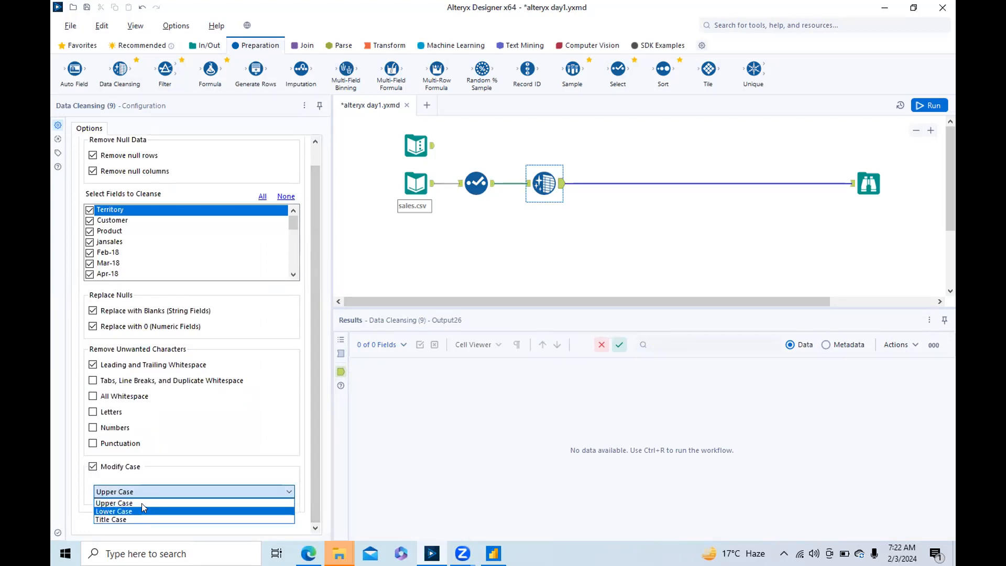
{"action": "left_click", "coordinate": [142, 504]}
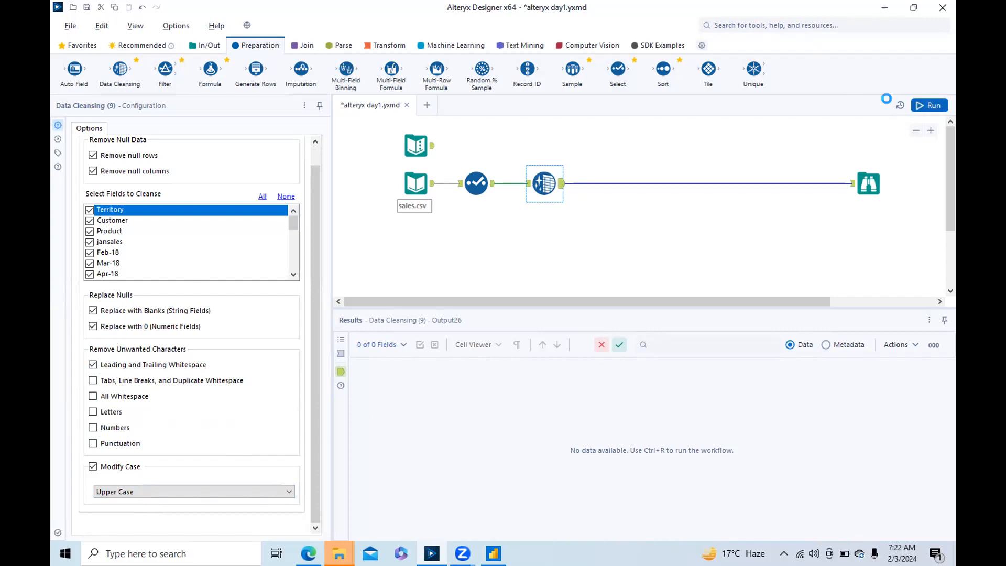
Run the workflow, suppress the engine message, retry past the temp drive warning, and review the Data Cleansing output
{"action": "key", "text": "ctrl+r"}
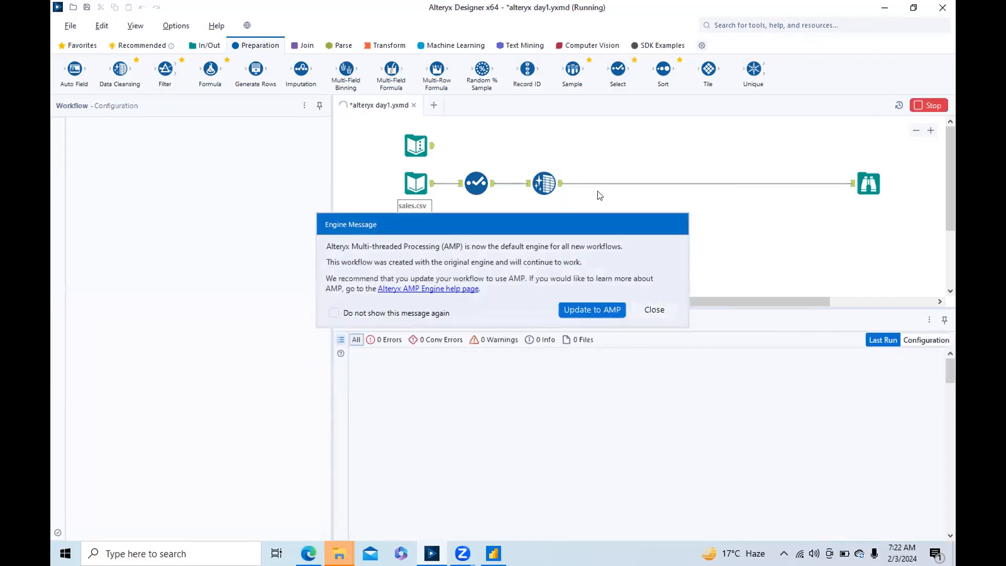
{"action": "left_click", "coordinate": [334, 313]}
{"action": "left_click", "coordinate": [650, 310]}
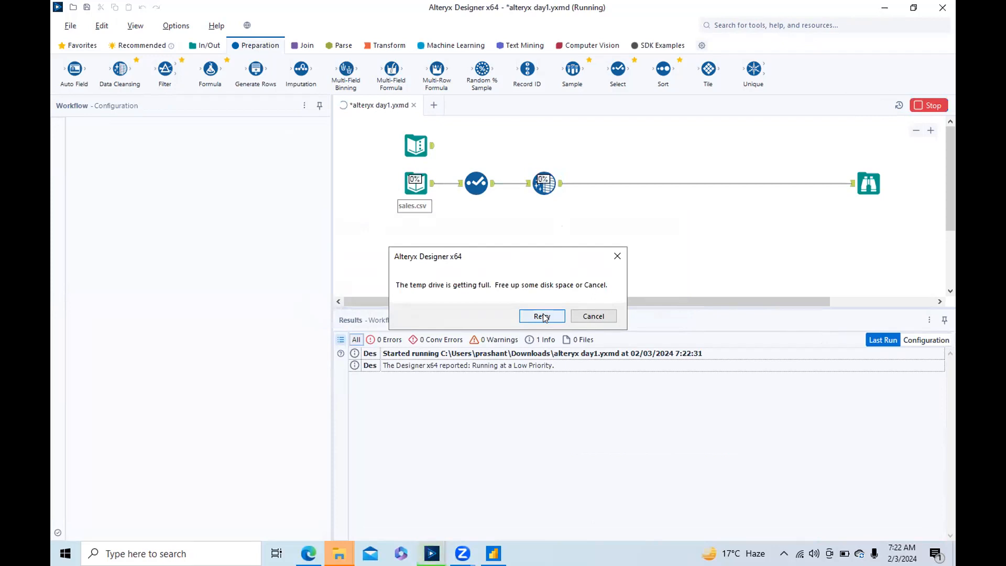
{"action": "left_click", "coordinate": [543, 316]}
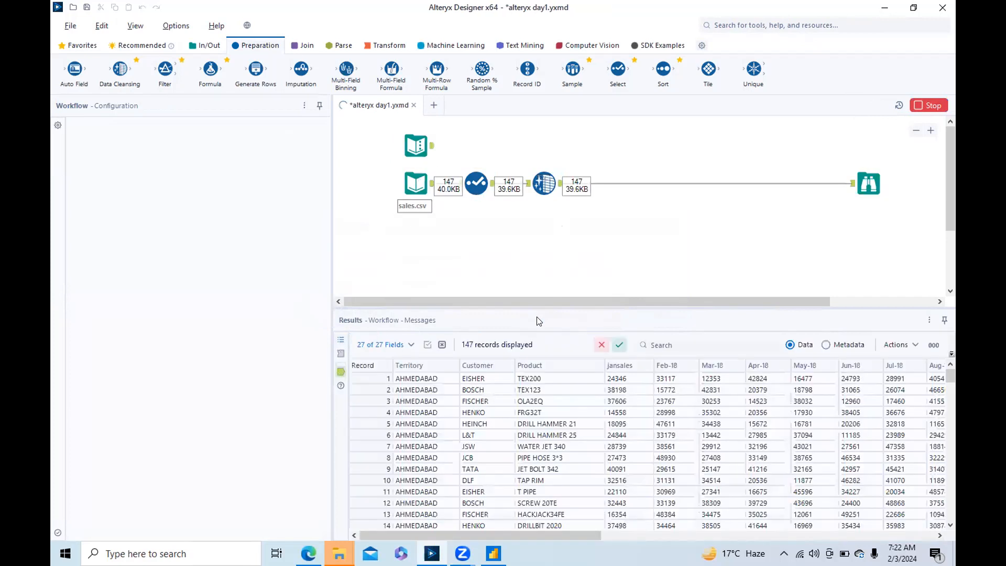
{"action": "left_click", "coordinate": [542, 183]}
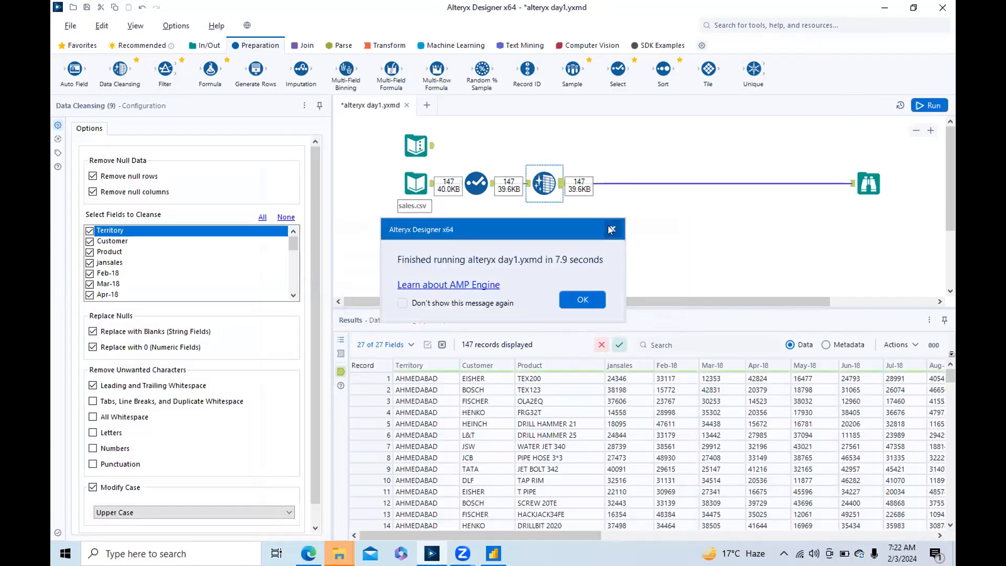
{"action": "left_click", "coordinate": [611, 229]}
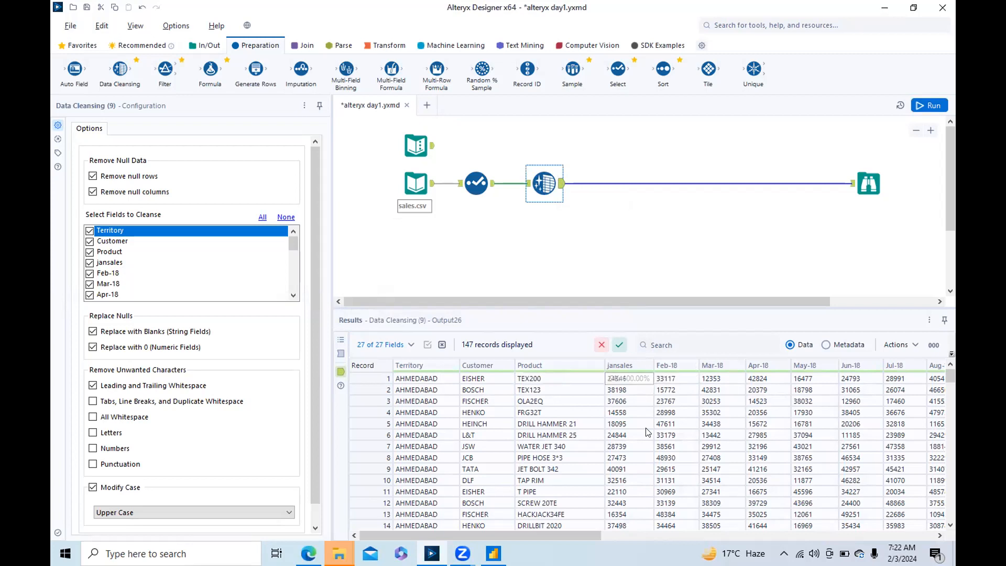
{"action": "left_click_drag", "start_coordinate": [533, 534], "coordinate": [399, 533]}
Insert a Filter tool after Data Cleansing and set its basic filter to Territory Equals kolkata
{"action": "mouse_move", "coordinate": [165, 68]}
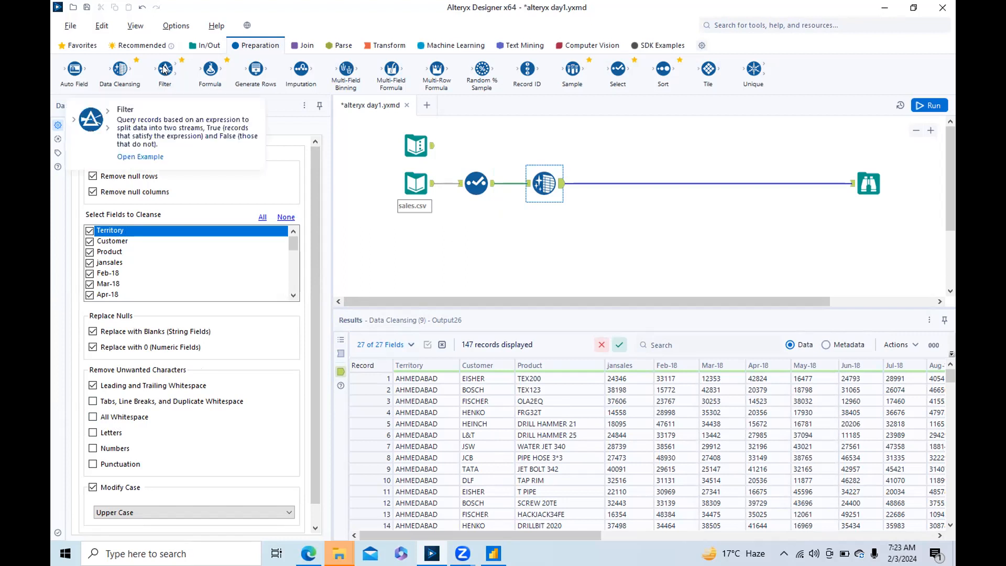
{"action": "left_click_drag", "start_coordinate": [165, 68], "coordinate": [595, 182]}
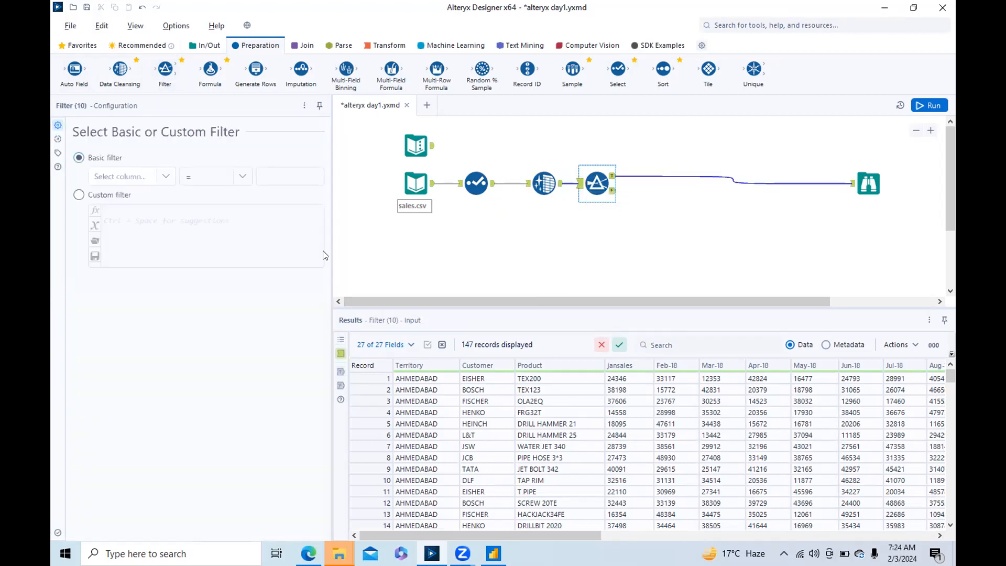
{"action": "left_click", "coordinate": [164, 177]}
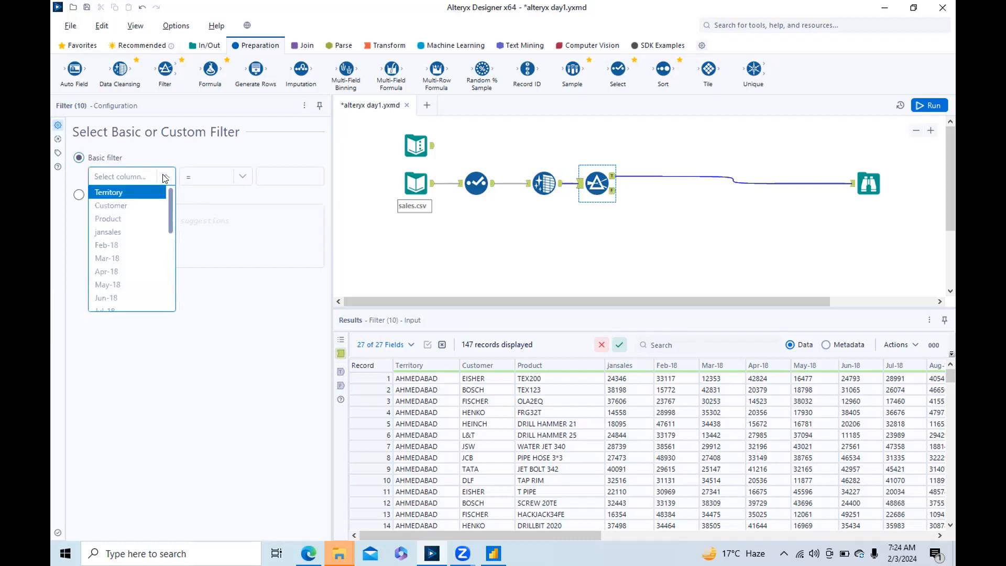
{"action": "left_click", "coordinate": [135, 198]}
{"action": "left_click", "coordinate": [268, 176]}
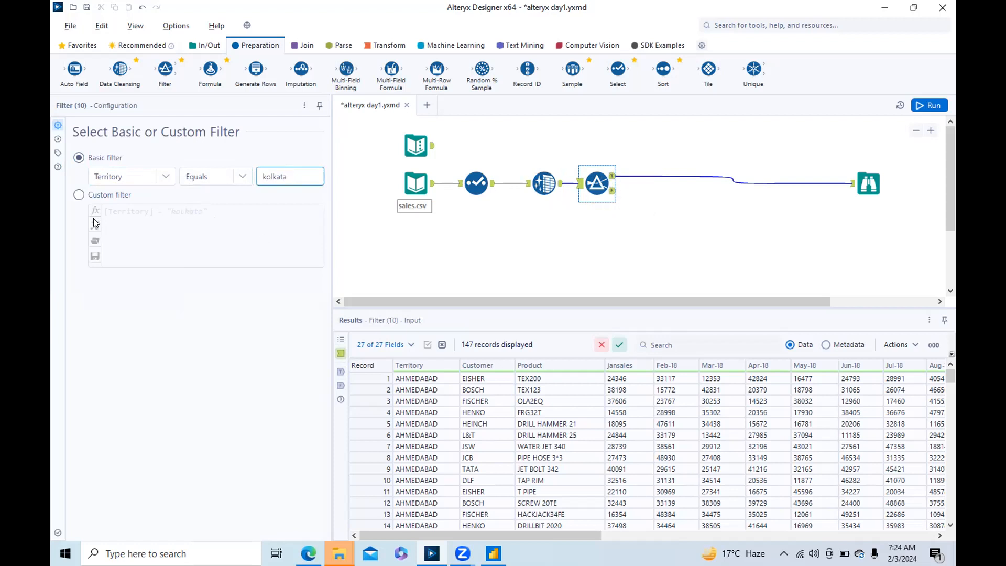
Run the workflow with the Territory filter applied
{"action": "left_click", "coordinate": [614, 176]}
{"action": "left_click", "coordinate": [615, 191]}
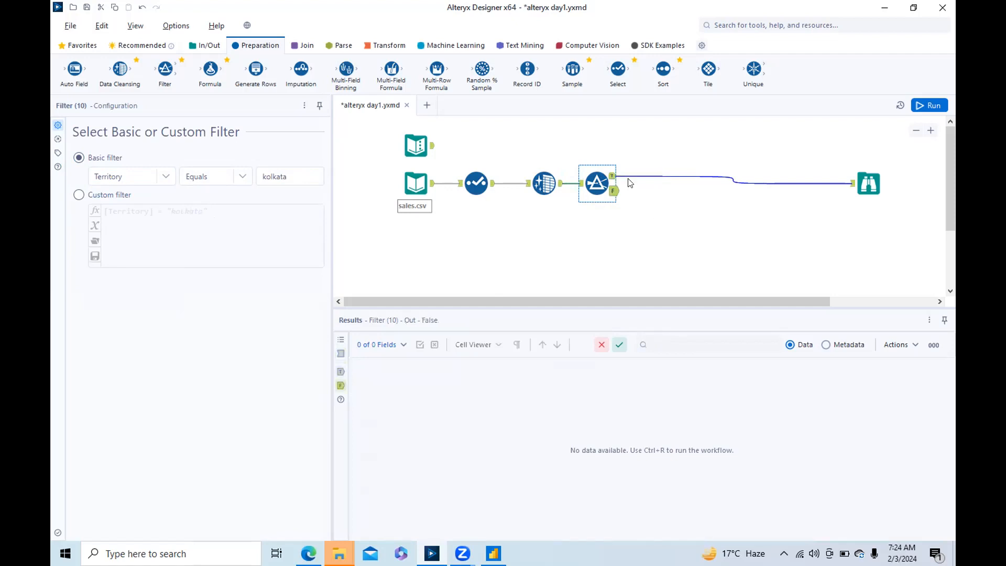
{"action": "left_click", "coordinate": [930, 106]}
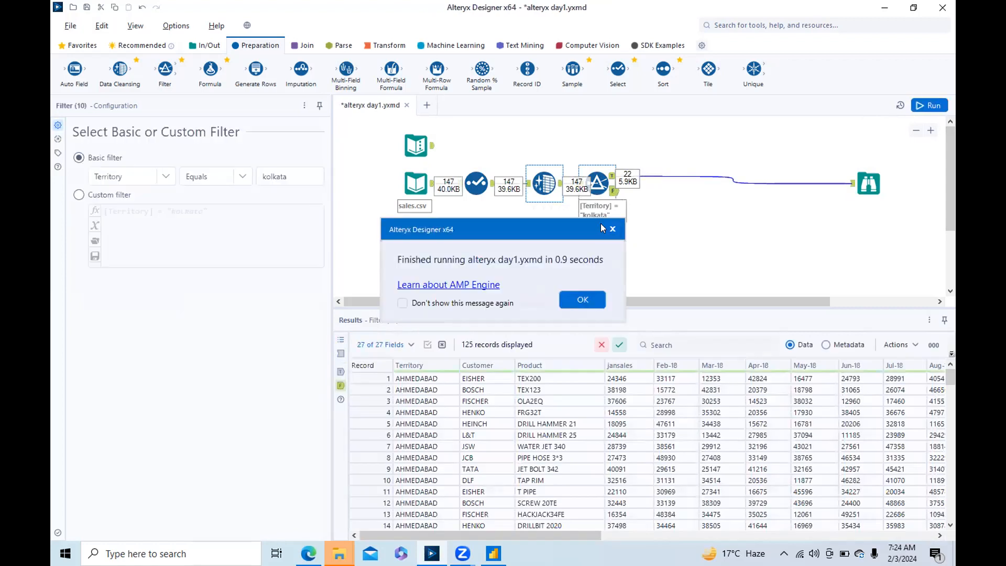
Compare the records in the Filter tool's True and False outputs, ending on the True output
{"action": "left_click", "coordinate": [612, 176]}
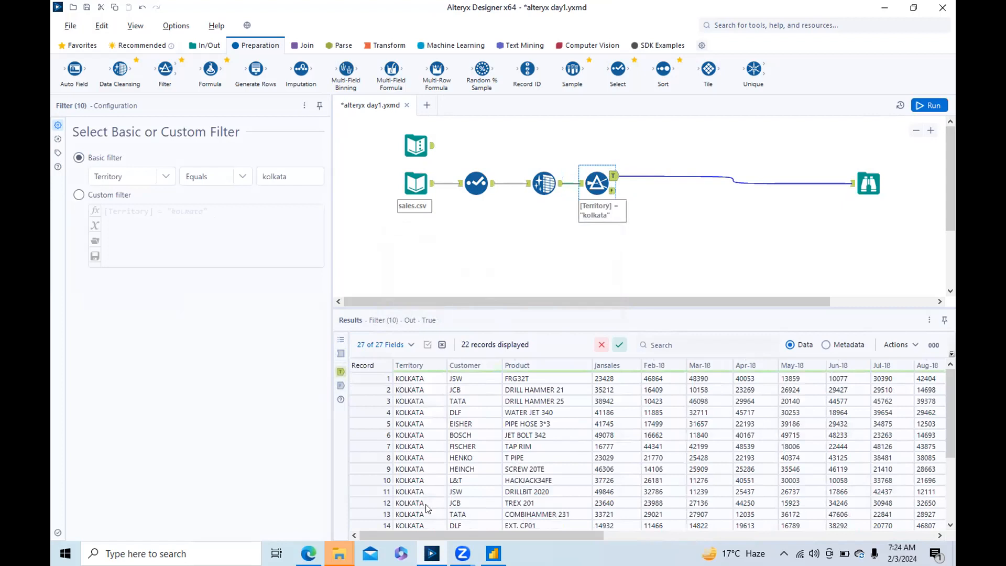
{"action": "left_click_drag", "start_coordinate": [953, 406], "coordinate": [848, 329]}
{"action": "left_click", "coordinate": [612, 191]}
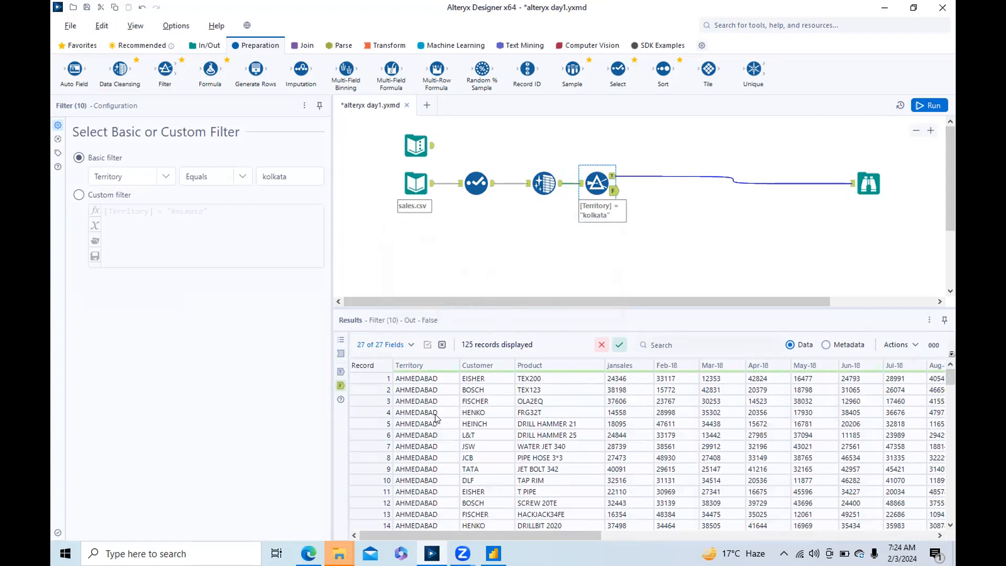
{"action": "mouse_move", "coordinate": [950, 379]}
{"action": "left_mouse_down"}
{"action": "mouse_move", "coordinate": [953, 547]}
{"action": "mouse_move", "coordinate": [948, 371]}
{"action": "left_mouse_up"}
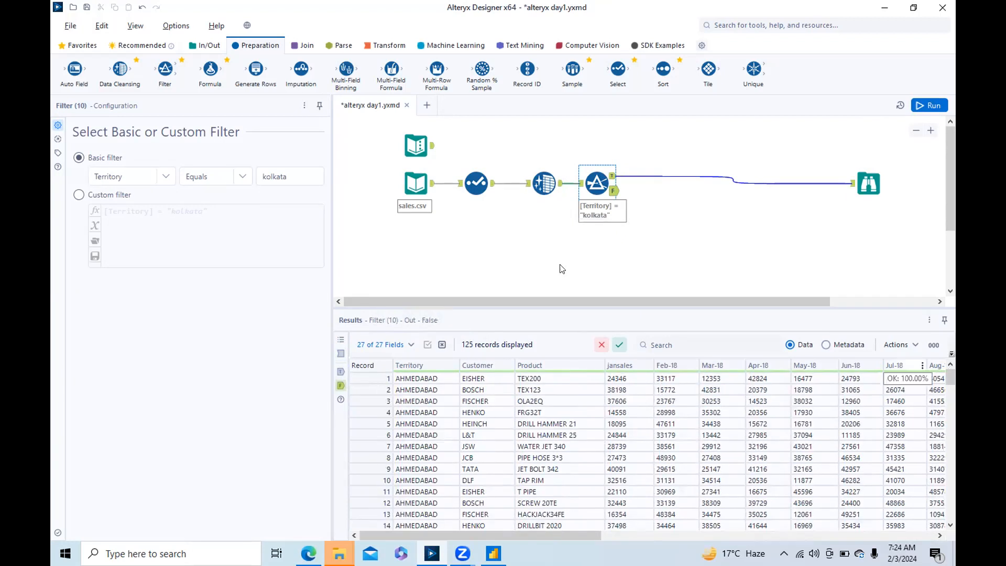
{"action": "left_click", "coordinate": [612, 176]}
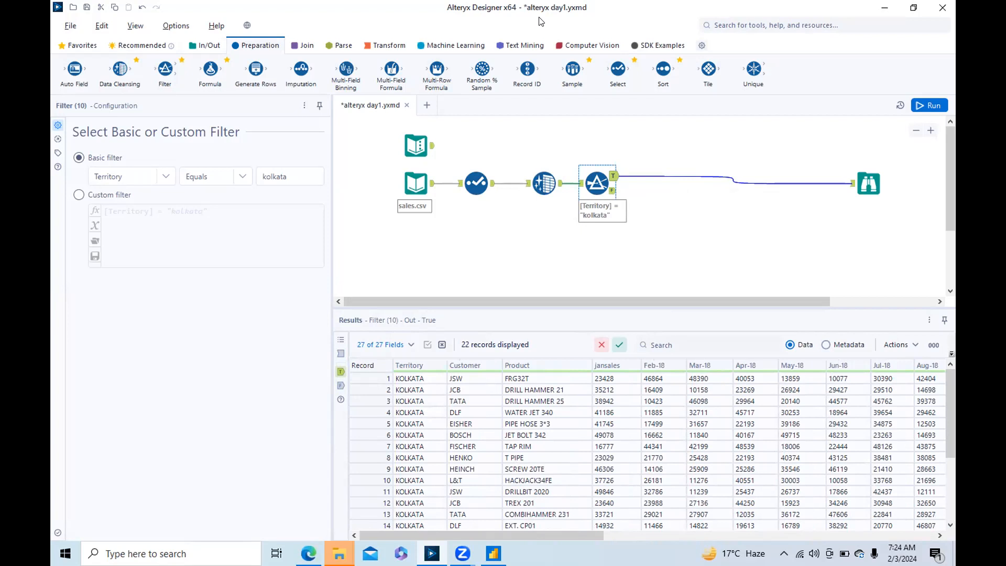
Switch the Filter tool to a custom filter with the expression [Territory] = "kolkata" and [Customer]="TATA"
{"action": "left_click", "coordinate": [78, 196]}
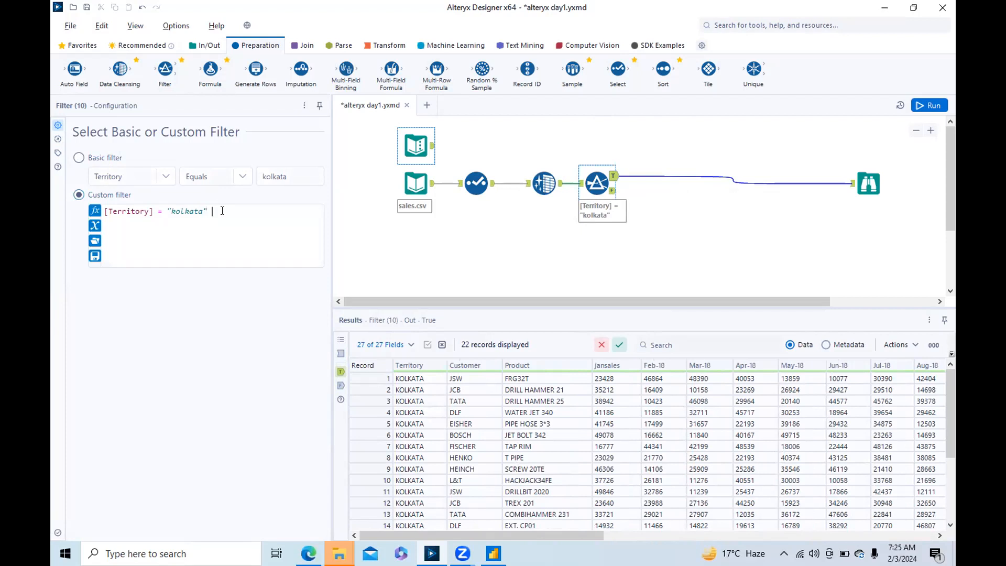
{"action": "type", "text": "and"}
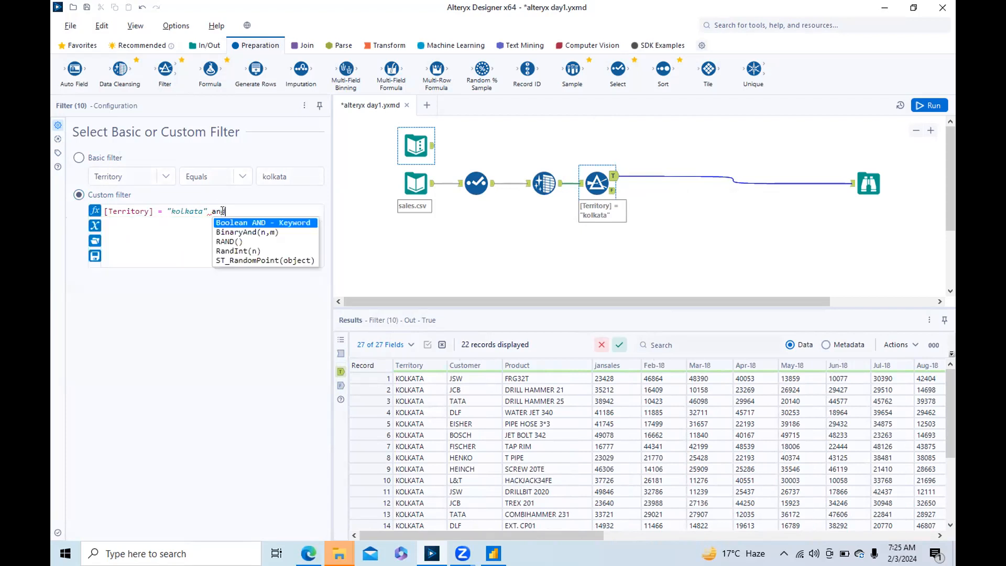
{"action": "type", "text": " cu"}
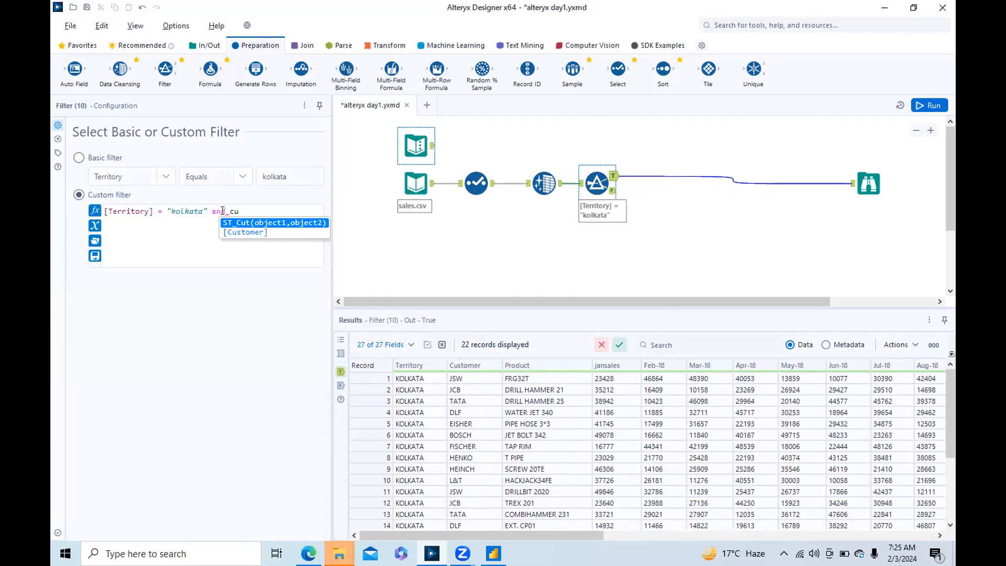
{"action": "double_click", "coordinate": [227, 233]}
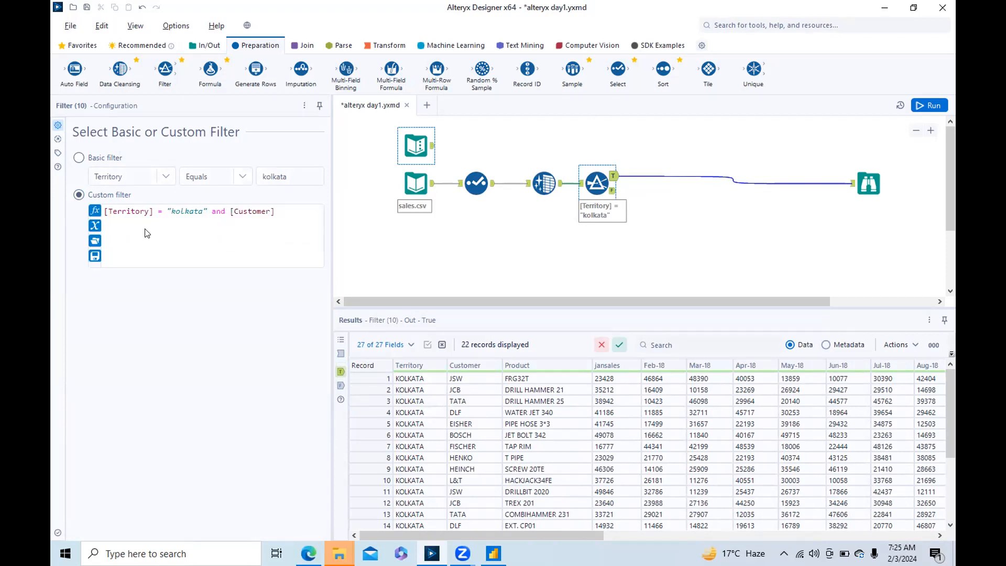
{"action": "type", "text": "=\"TATA\""}
Run the workflow with the custom filter and compare the Filter's False output, the Data Cleansing output and the Filter's True output
{"action": "left_click", "coordinate": [933, 107]}
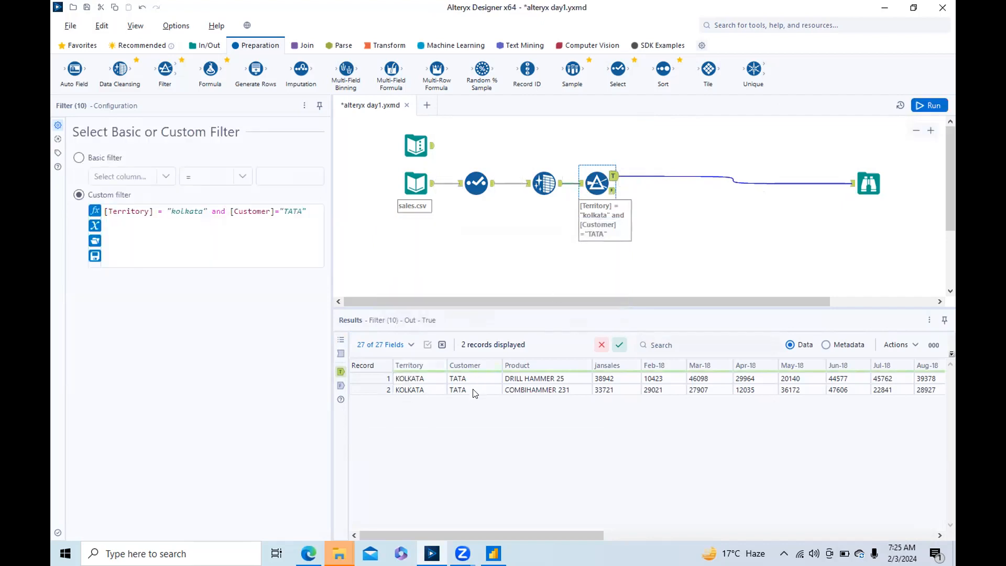
{"action": "left_click", "coordinate": [613, 191]}
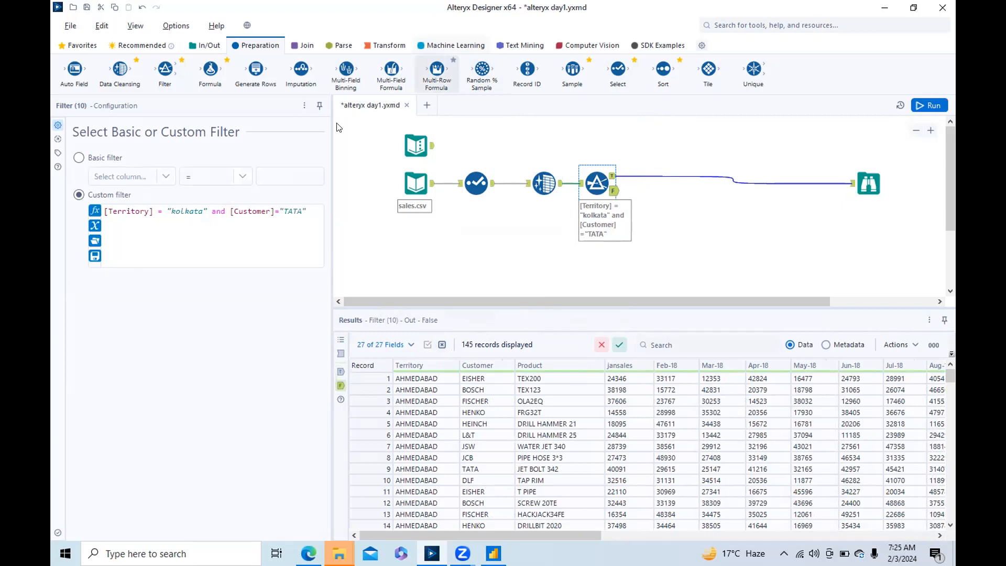
{"action": "mouse_move", "coordinate": [949, 151]}
{"action": "left_mouse_down"}
{"action": "mouse_move", "coordinate": [949, 206]}
{"action": "mouse_move", "coordinate": [950, 152]}
{"action": "left_mouse_up"}
{"action": "left_click", "coordinate": [545, 184]}
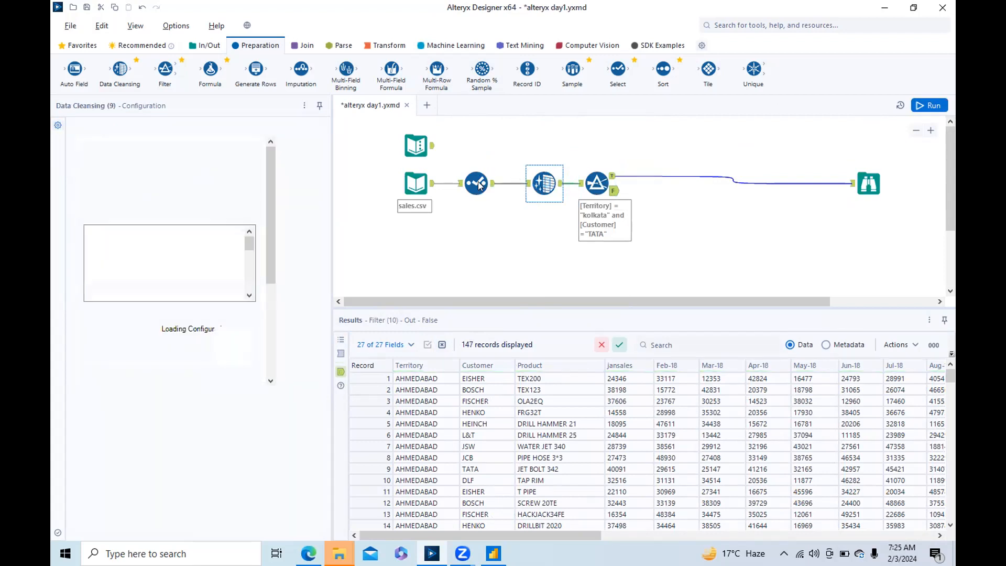
{"action": "left_click", "coordinate": [593, 180]}
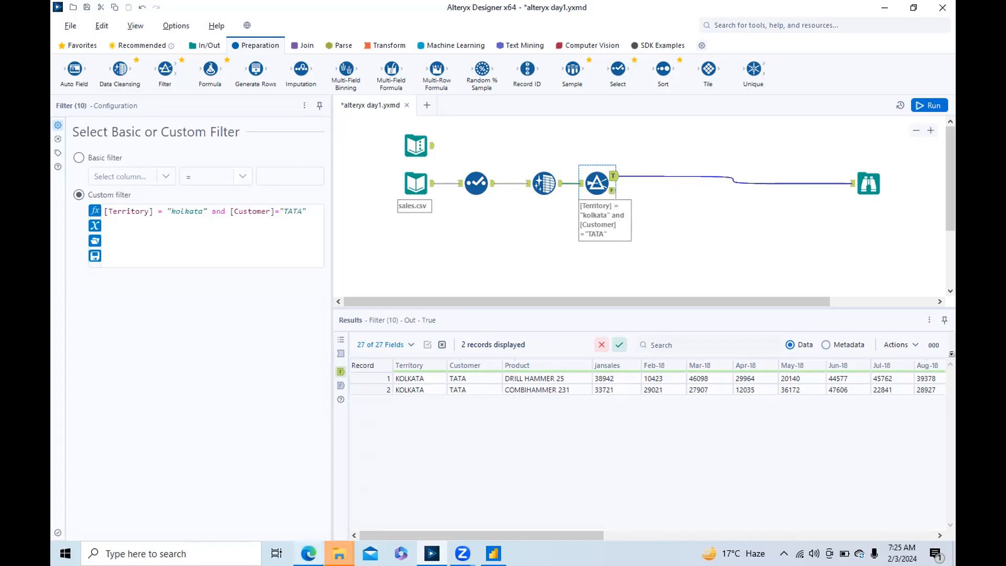
{"action": "left_click", "coordinate": [340, 554]}
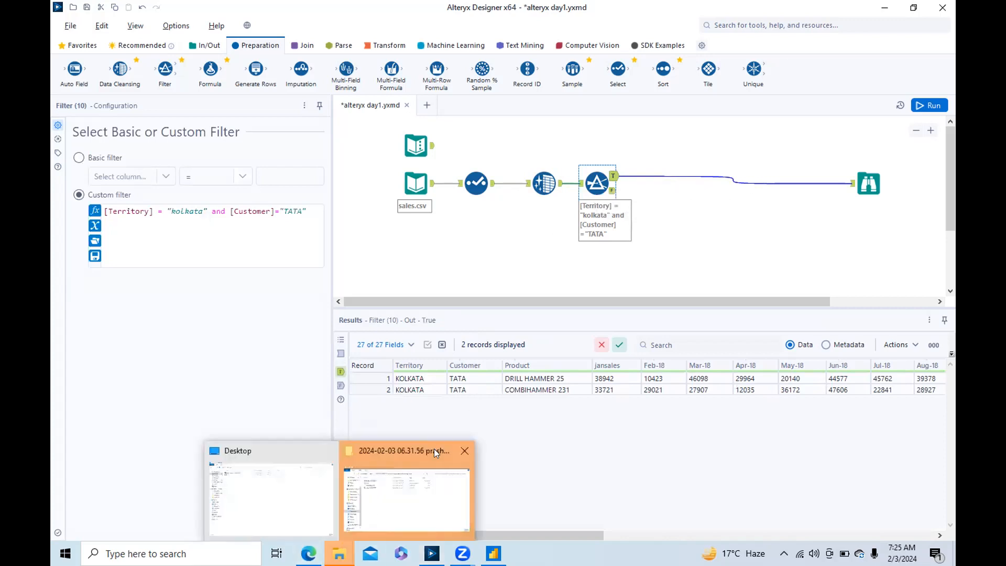
{"action": "left_click", "coordinate": [516, 270]}
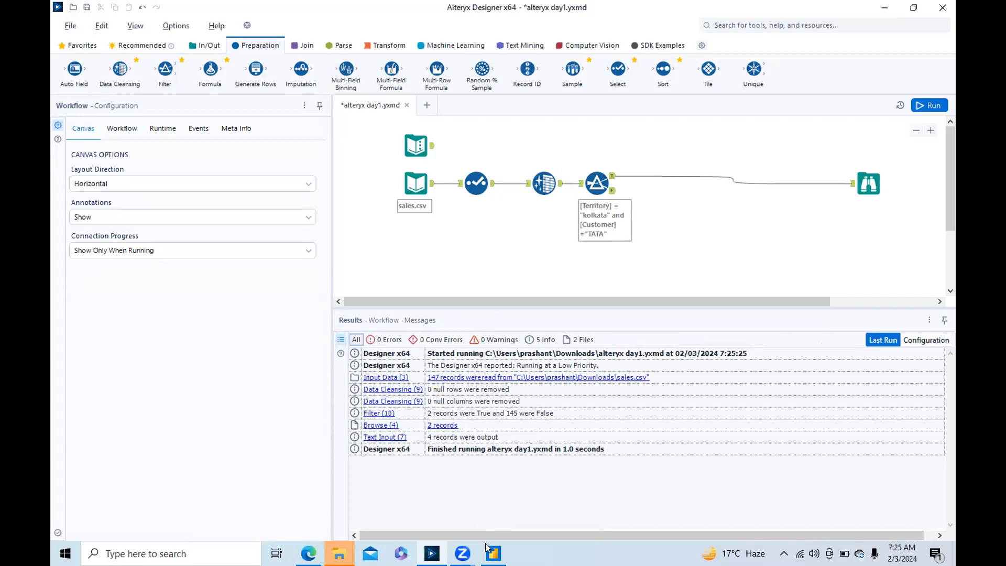
{"action": "left_click", "coordinate": [479, 182]}
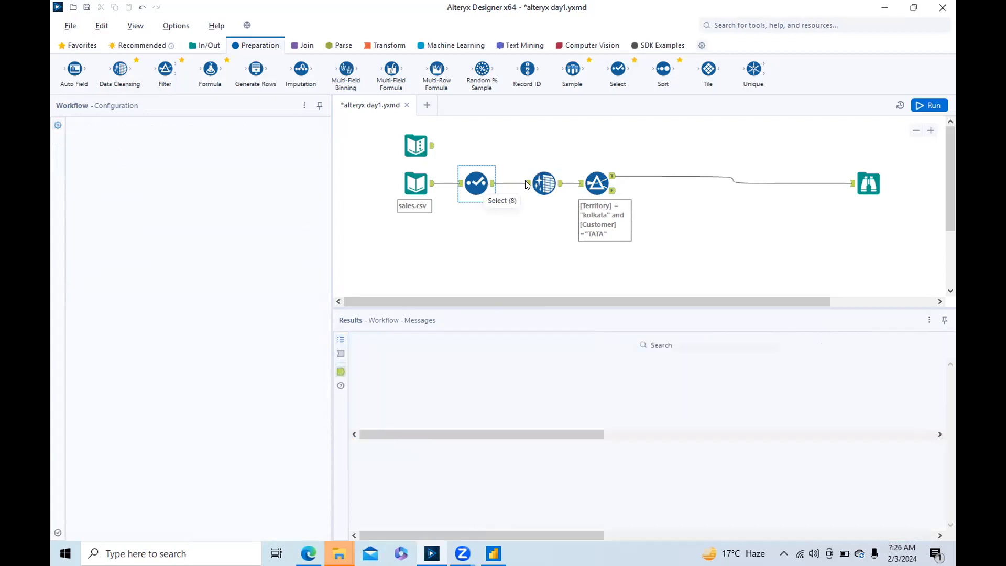
{"action": "left_click", "coordinate": [584, 187]}
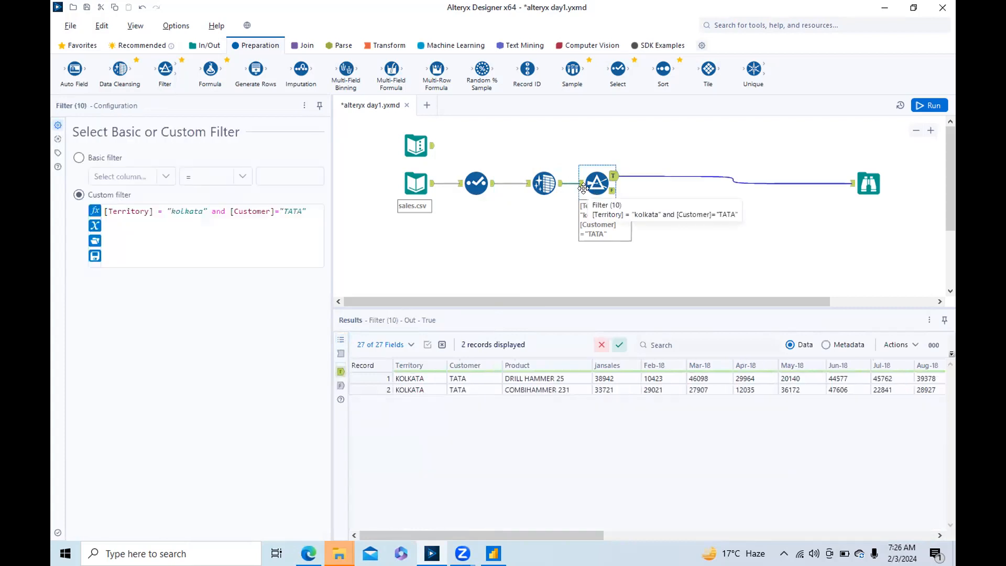
In the Select tool, deselect all fields and keep only Territory, Customer, Product, Jan-18, Feb-18 and Mar-18
{"action": "left_click", "coordinate": [460, 187]}
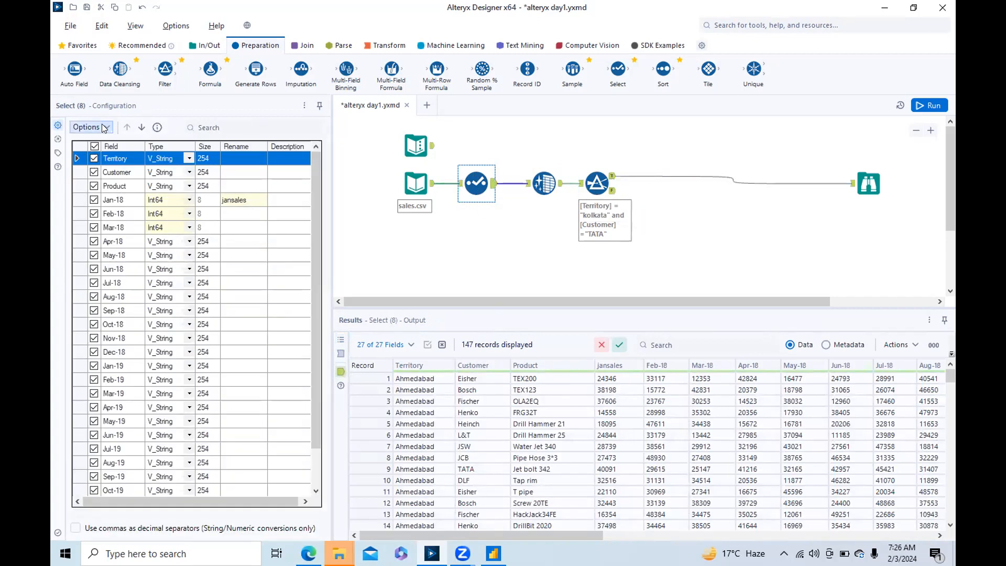
{"action": "left_click", "coordinate": [103, 128]}
{"action": "mouse_move", "coordinate": [106, 154]}
{"action": "left_click", "coordinate": [286, 167]}
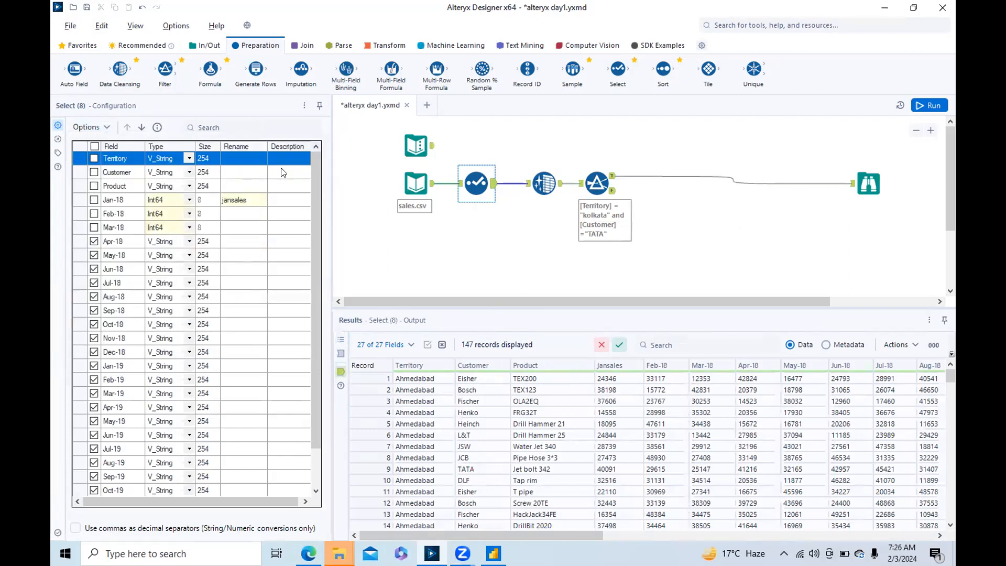
{"action": "left_click", "coordinate": [94, 158]}
{"action": "left_click", "coordinate": [95, 173]}
{"action": "left_click", "coordinate": [95, 186]}
{"action": "left_click", "coordinate": [95, 199]}
{"action": "left_click", "coordinate": [94, 214]}
{"action": "left_click", "coordinate": [95, 227]}
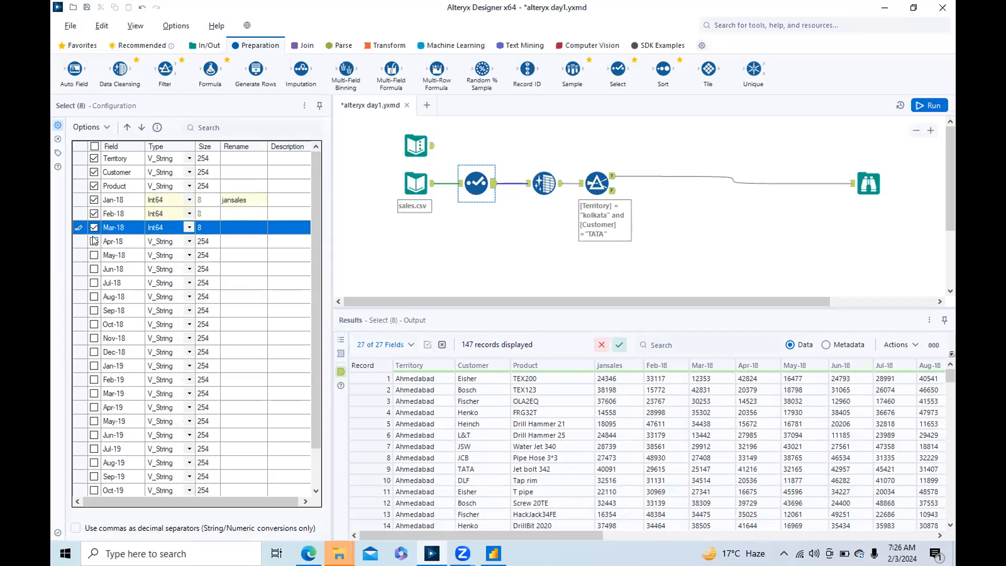
Review the remaining fields in the Select tool and include the *Unknown field again
{"action": "left_click_drag", "start_coordinate": [313, 205], "coordinate": [303, 338]}
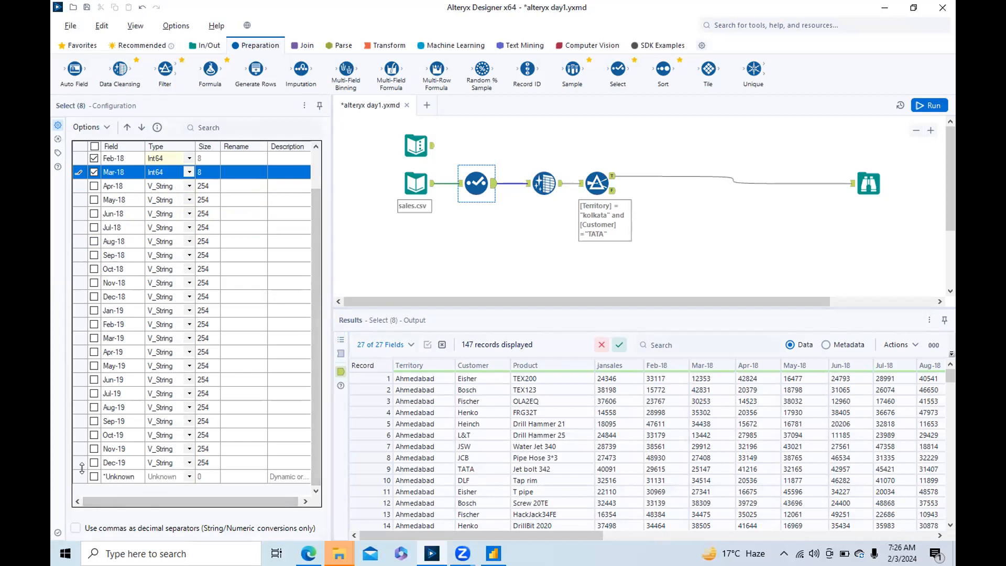
{"action": "left_click_drag", "start_coordinate": [313, 292], "coordinate": [310, 246]}
{"action": "scroll", "coordinate": [310, 307], "scroll_direction": "down", "scroll_amount": 1}
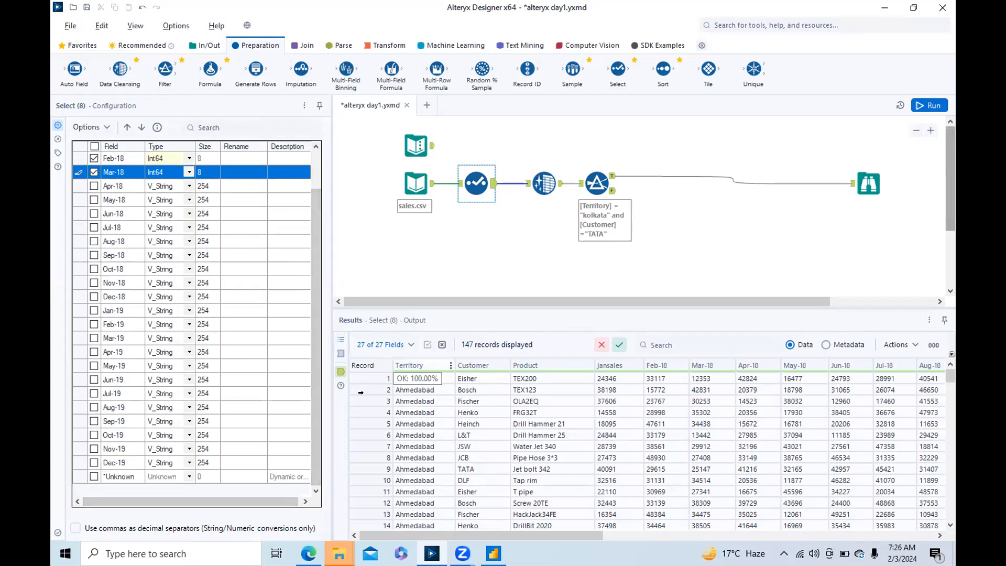
{"action": "left_click", "coordinate": [94, 478]}
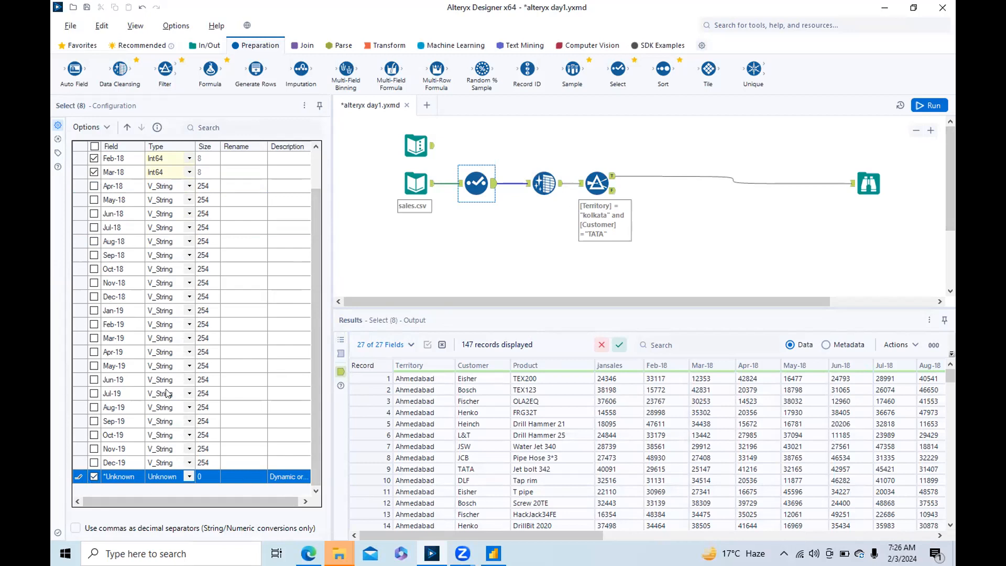
{"action": "left_click_drag", "start_coordinate": [314, 223], "coordinate": [314, 158]}
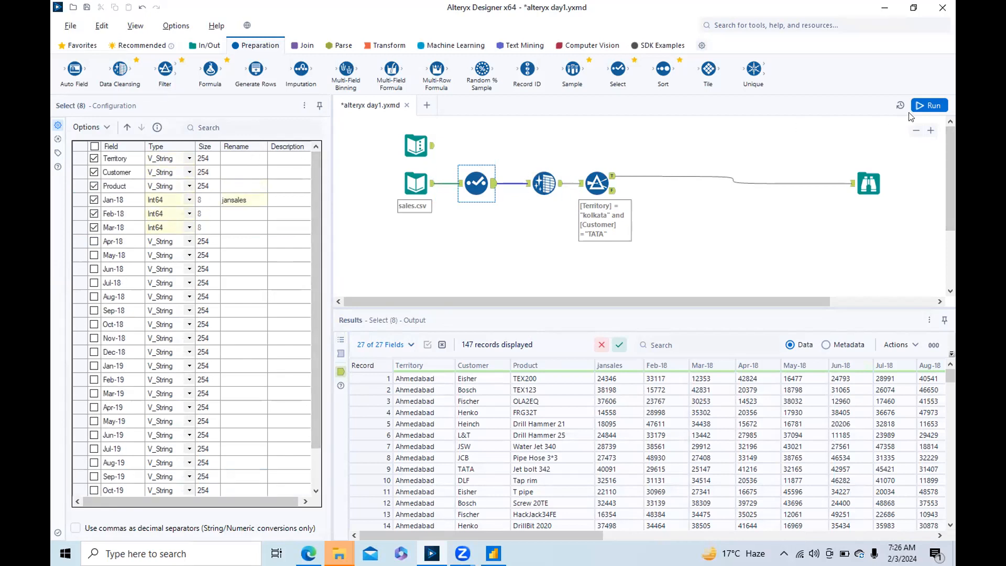
Run the workflow with the reduced field selection and review the Select, Data Cleansing and Filter outputs
{"action": "left_click", "coordinate": [928, 106]}
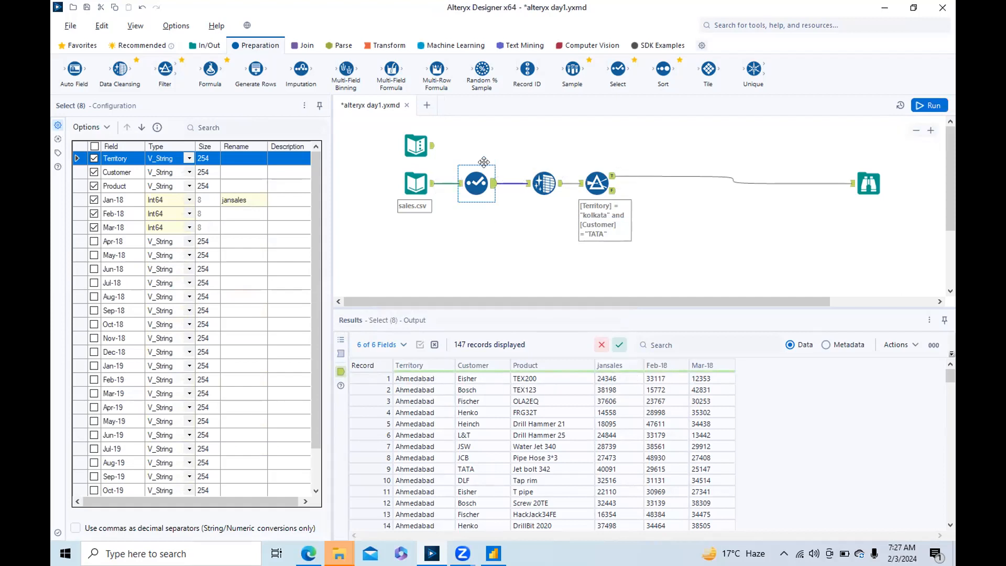
{"action": "left_click", "coordinate": [534, 189]}
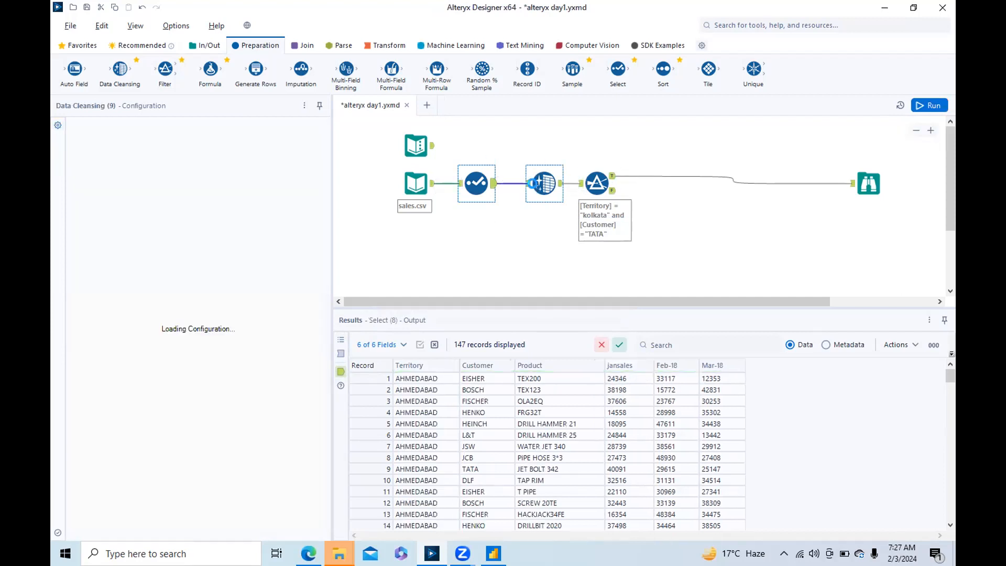
{"action": "left_click", "coordinate": [593, 183]}
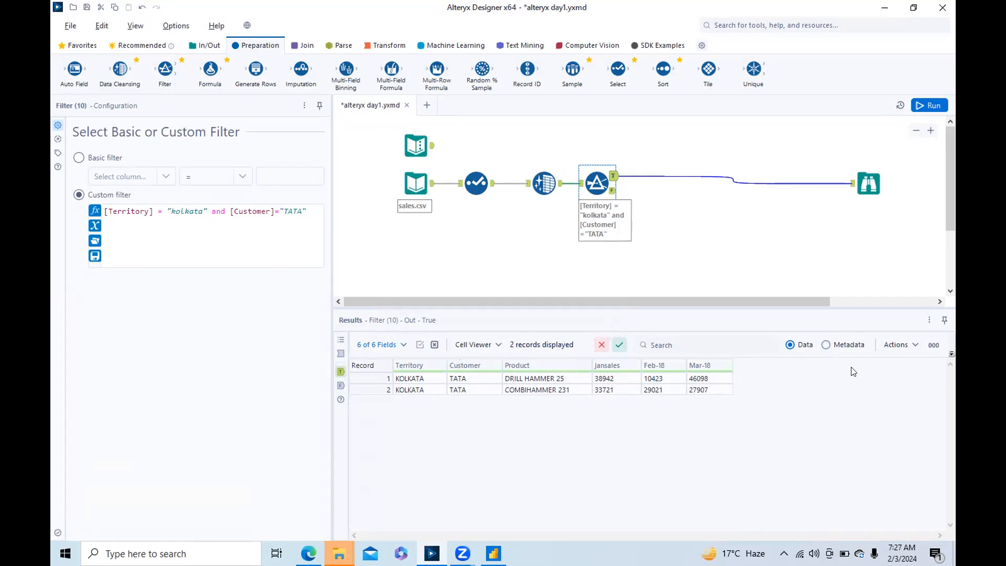
Insert a Formula tool after the Filter's True output and add a new output column named qtr1 2018
{"action": "left_click_drag", "start_coordinate": [211, 73], "coordinate": [650, 174]}
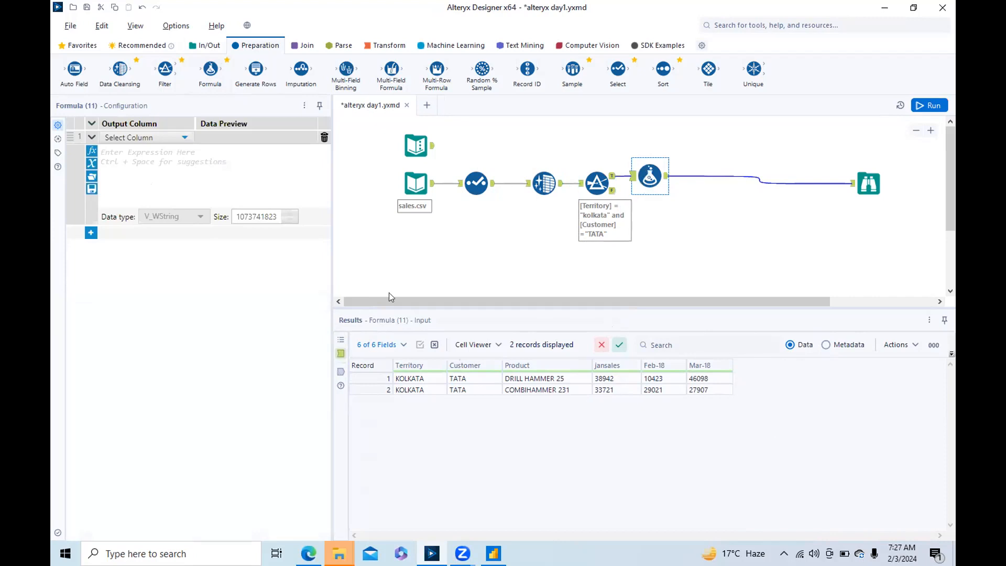
{"action": "left_click", "coordinate": [183, 139]}
{"action": "left_click", "coordinate": [127, 151]}
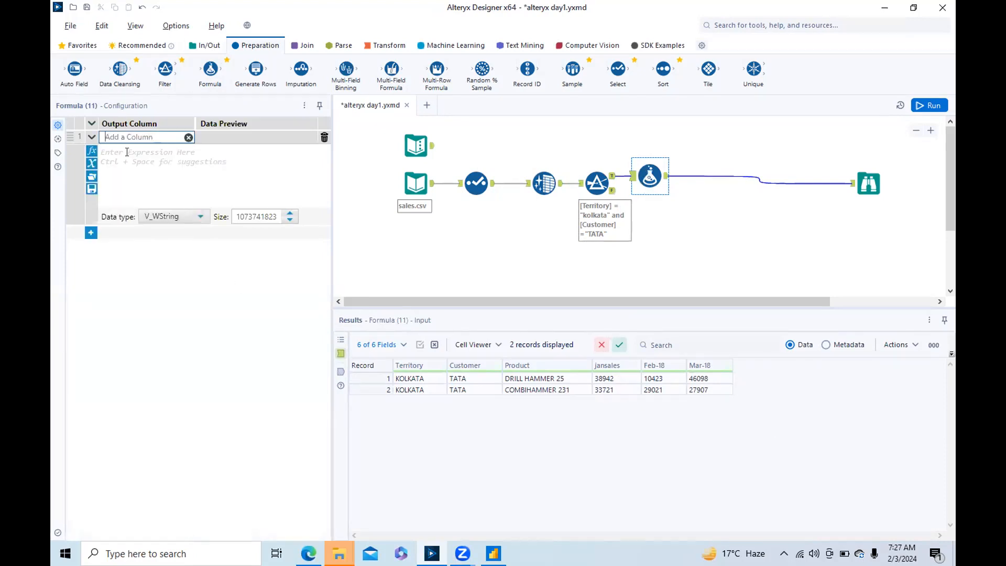
{"action": "type", "text": "qtr1 2018"}
Define the qtr1 2018 column as [jansales]+[Feb-18]+[Mar-18] with the Int64 data type
{"action": "left_click", "coordinate": [117, 159]}
{"action": "type", "text": "jan"}
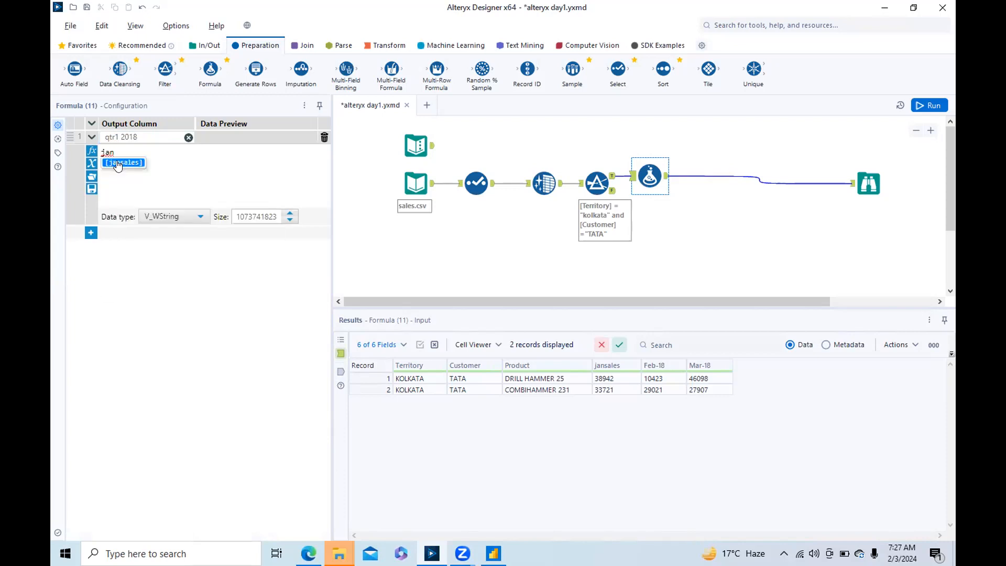
{"action": "left_click", "coordinate": [117, 163]}
{"action": "type", "text": "+feb"}
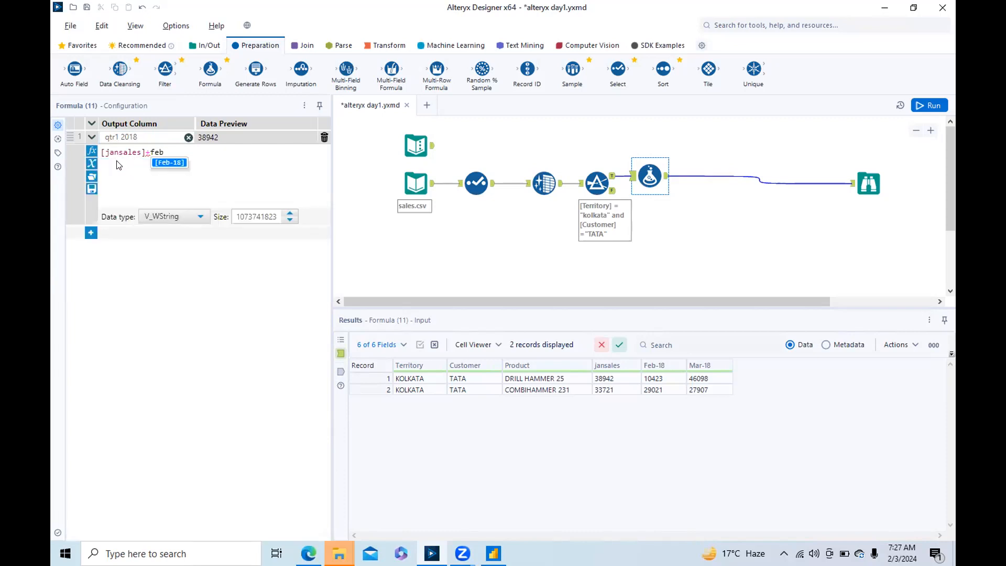
{"action": "key", "text": "Return"}
{"action": "type", "text": "+"}
{"action": "type", "text": "mar"}
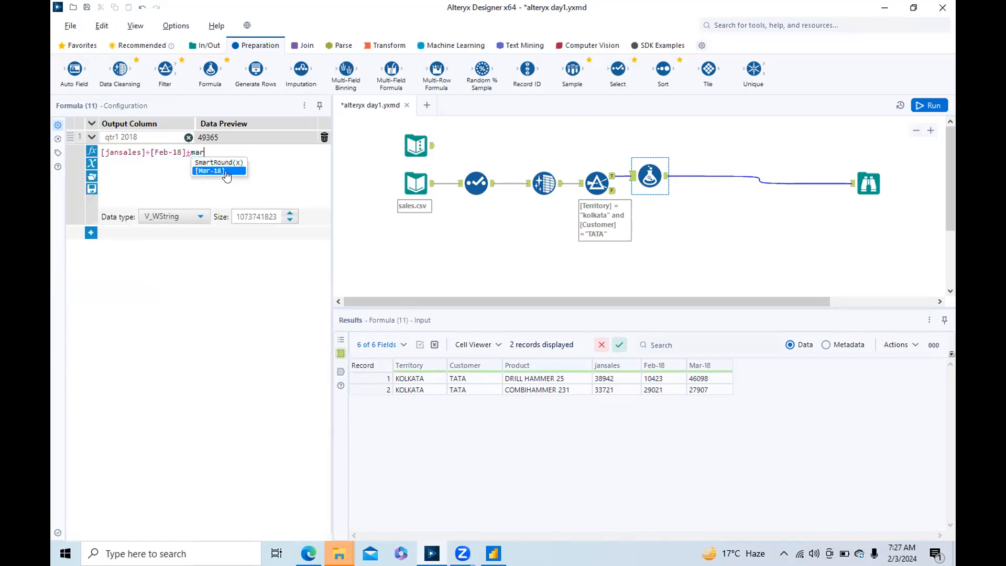
{"action": "left_click", "coordinate": [220, 171]}
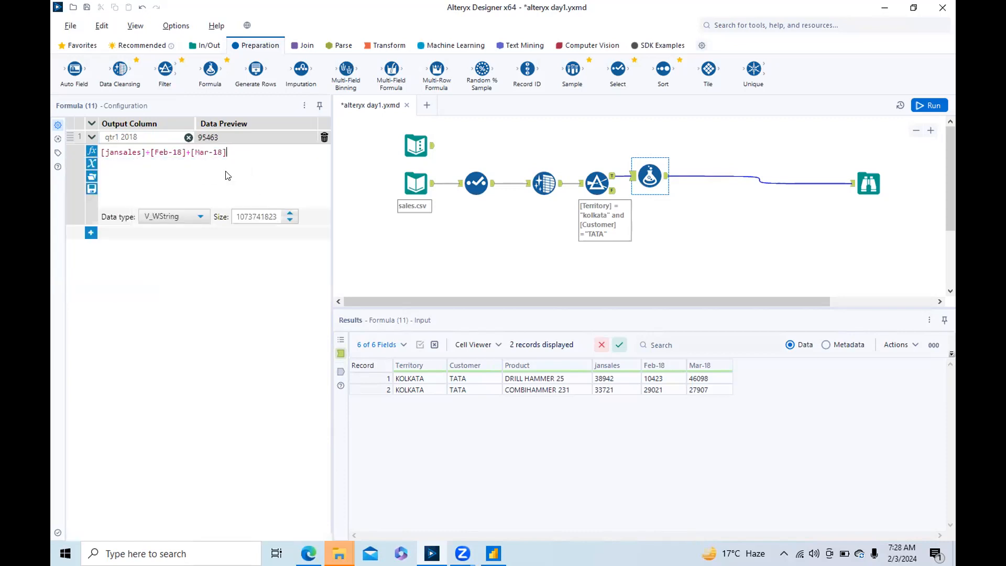
{"action": "left_click", "coordinate": [199, 217]}
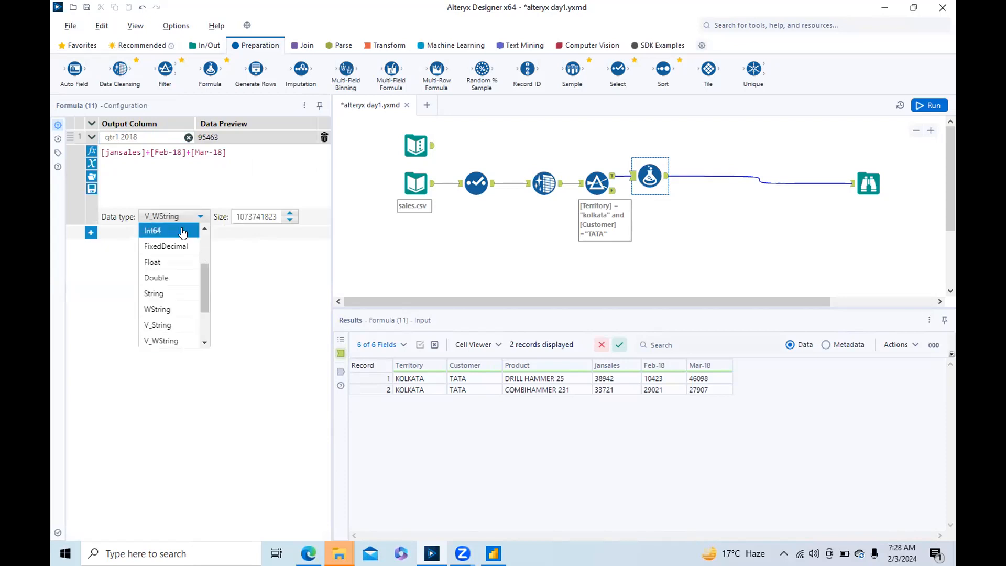
{"action": "left_click", "coordinate": [185, 231]}
Run the workflow and inspect the qtr1 2018 column in the Browse tool
{"action": "left_click", "coordinate": [923, 105]}
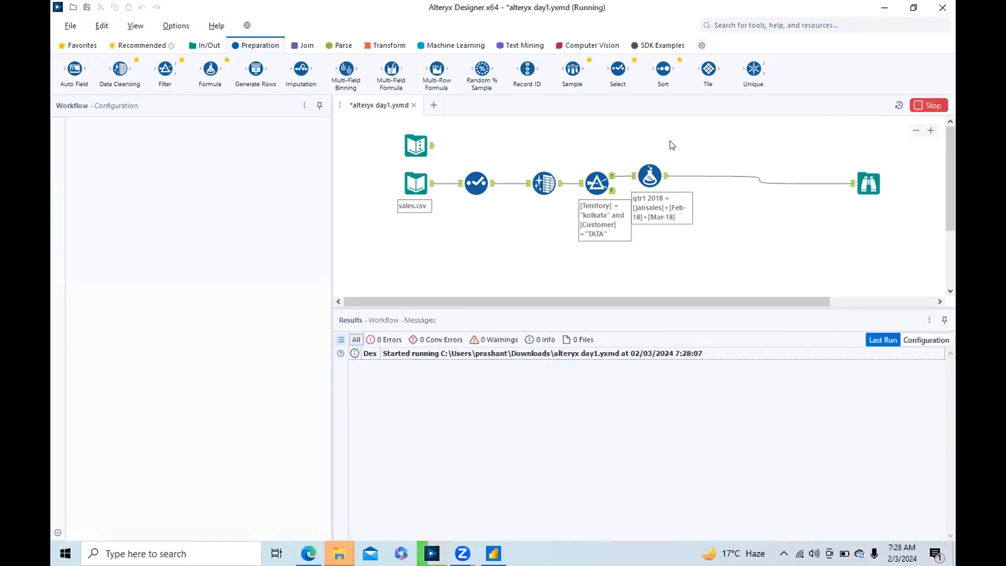
{"action": "left_click", "coordinate": [556, 312]}
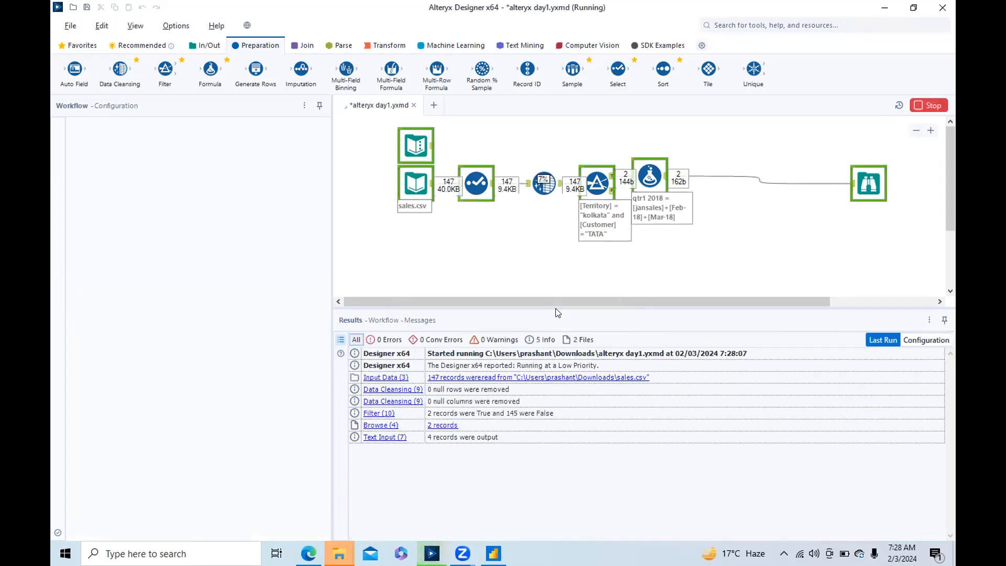
{"action": "left_click", "coordinate": [580, 298]}
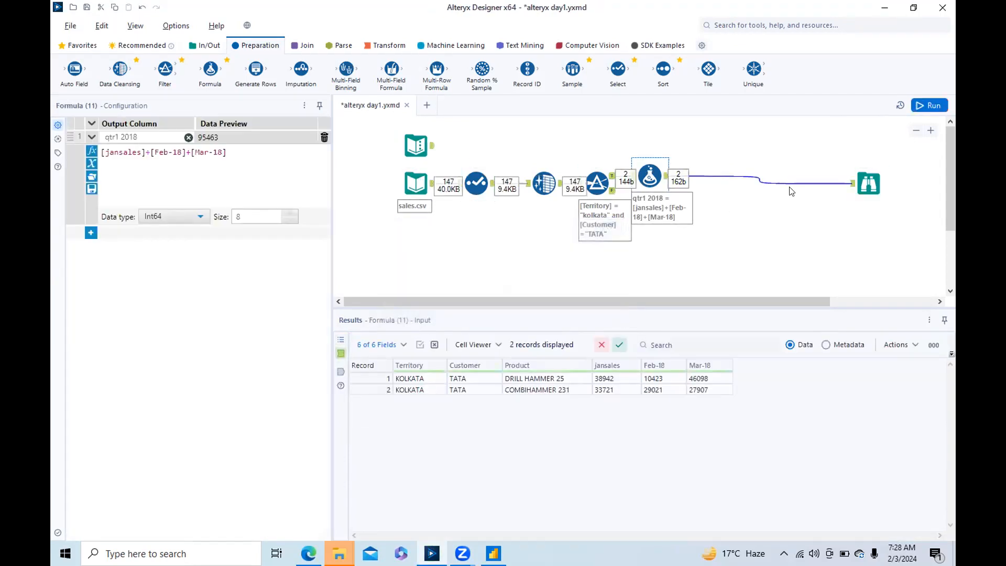
{"action": "left_click", "coordinate": [865, 178]}
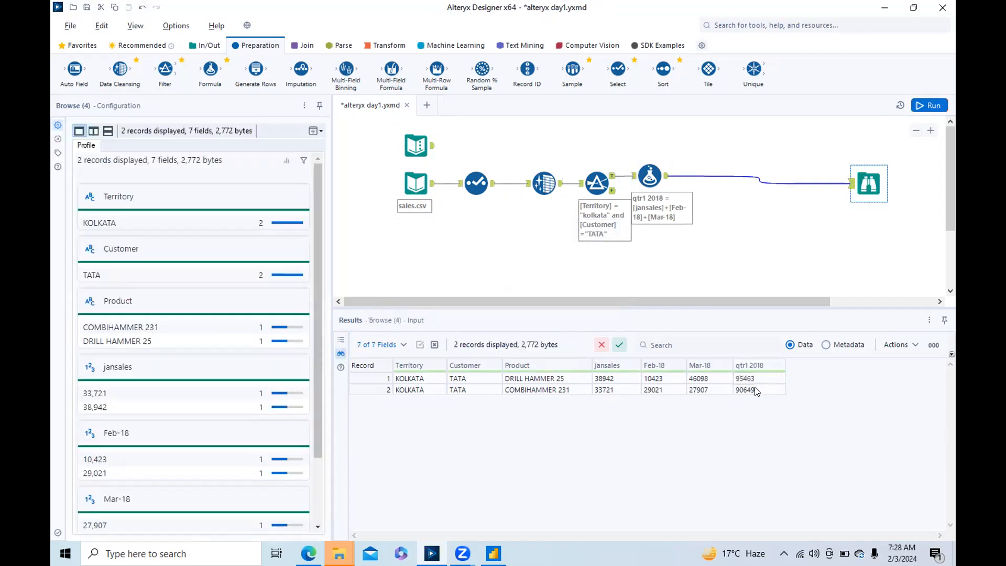
Examine the function categories available in the Formula tool's expression editor, including Suggested, Conditional and Conversion
{"action": "left_click", "coordinate": [654, 163]}
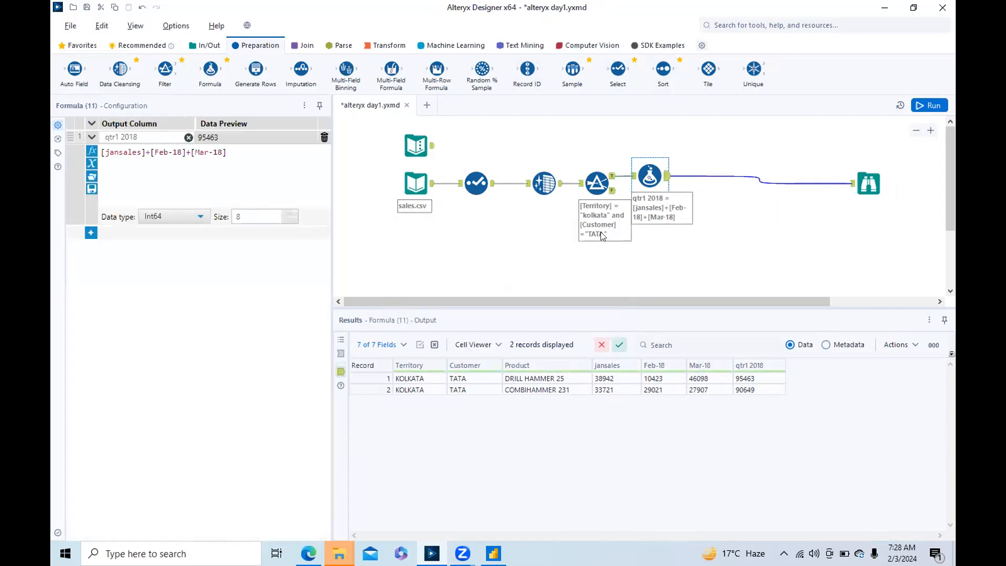
{"action": "left_click", "coordinate": [91, 152]}
{"action": "left_click_drag", "start_coordinate": [303, 201], "coordinate": [306, 174]}
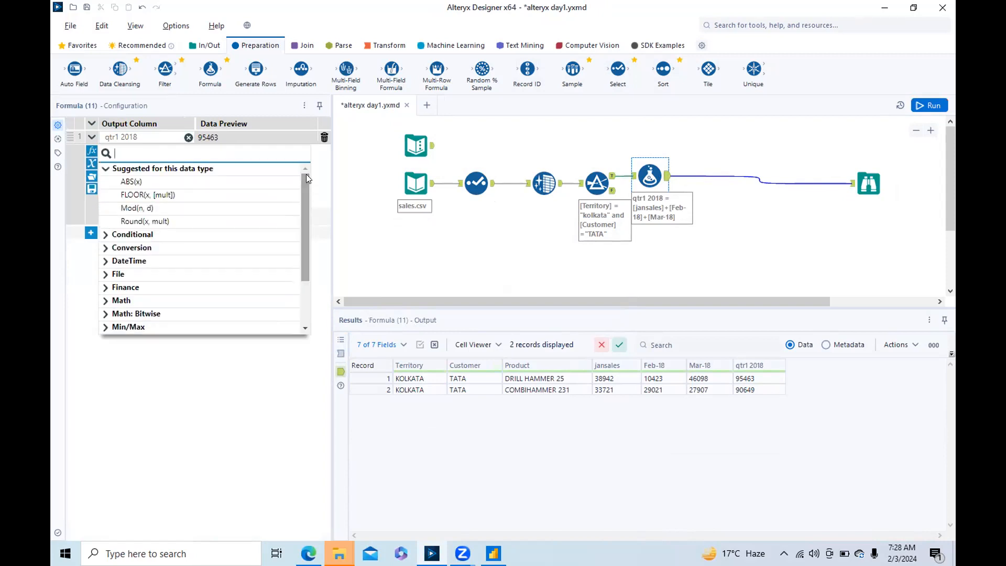
{"action": "left_click", "coordinate": [101, 169]}
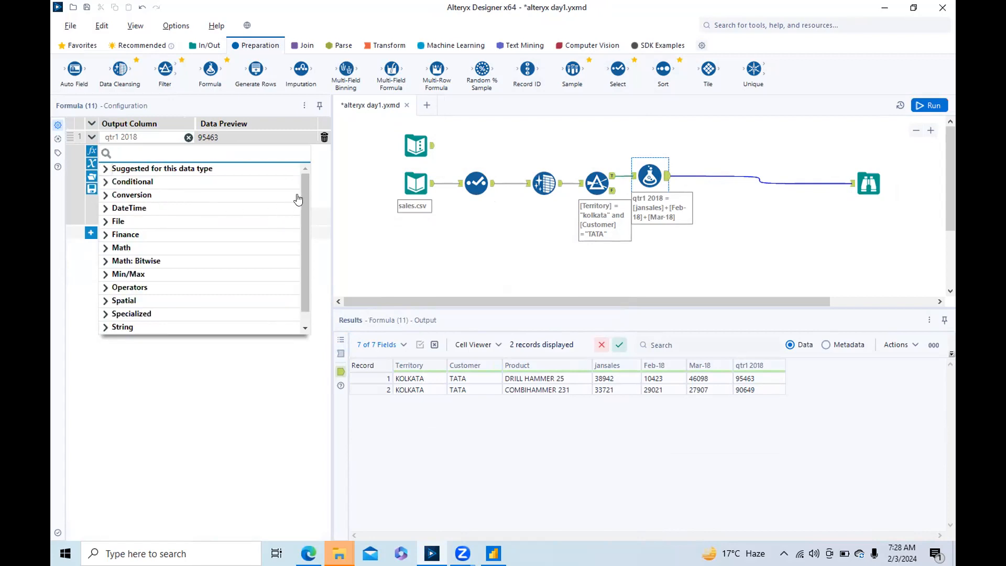
{"action": "left_click", "coordinate": [106, 168]}
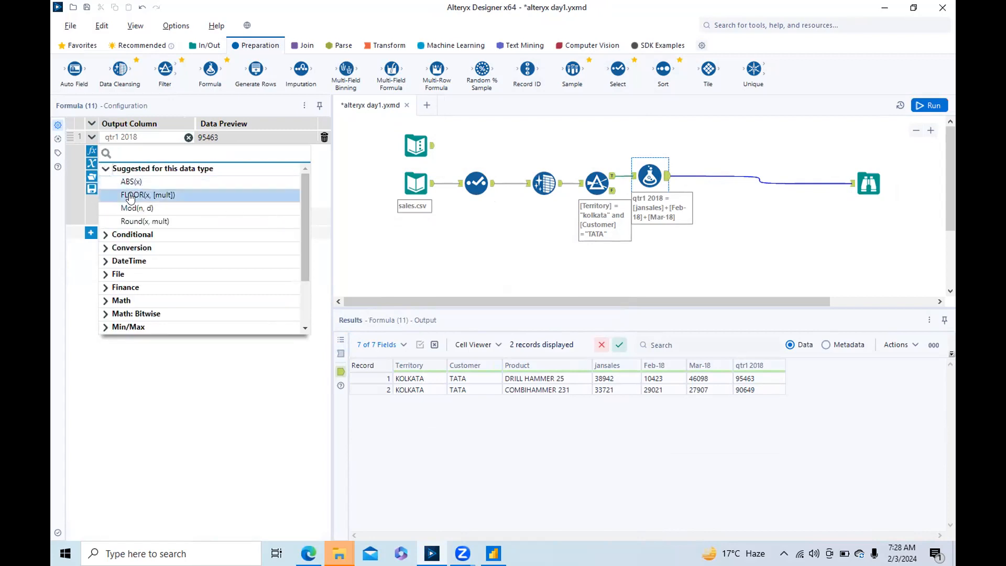
{"action": "left_click", "coordinate": [105, 234]}
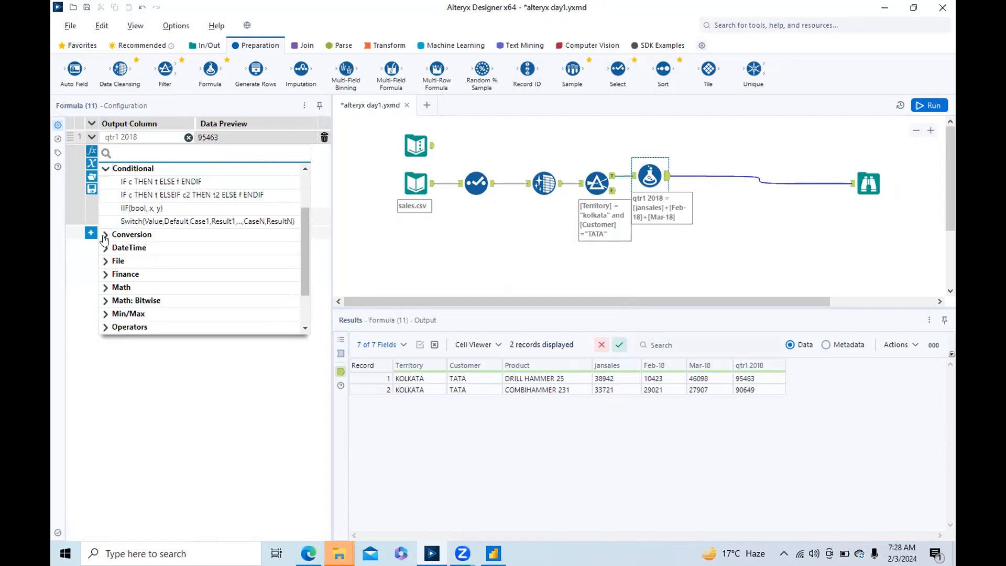
{"action": "left_click", "coordinate": [105, 234]}
{"action": "left_click_drag", "start_coordinate": [303, 231], "coordinate": [301, 182]}
{"action": "left_click", "coordinate": [105, 234]}
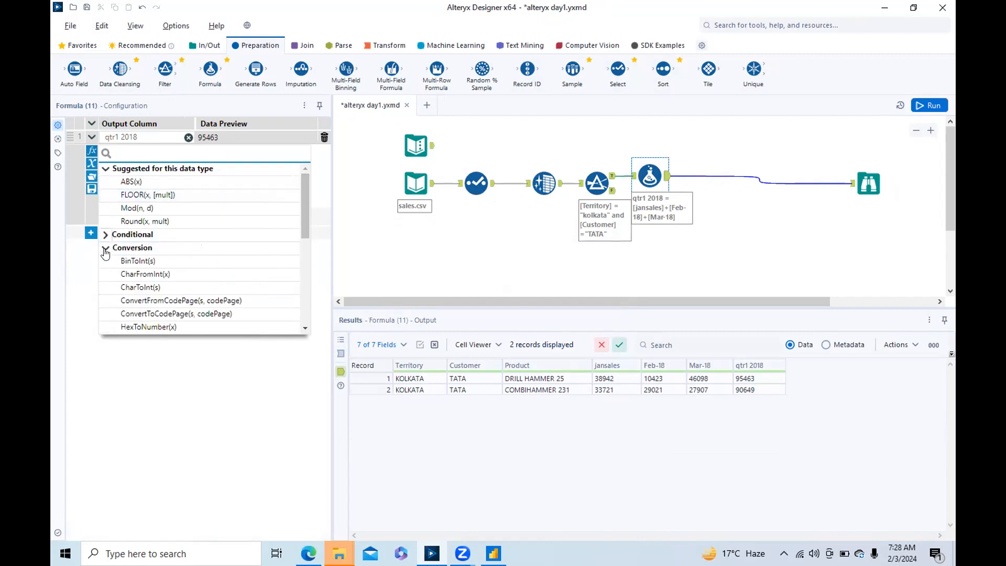
{"action": "left_click", "coordinate": [106, 252]}
{"action": "left_click_drag", "start_coordinate": [303, 226], "coordinate": [301, 274]}
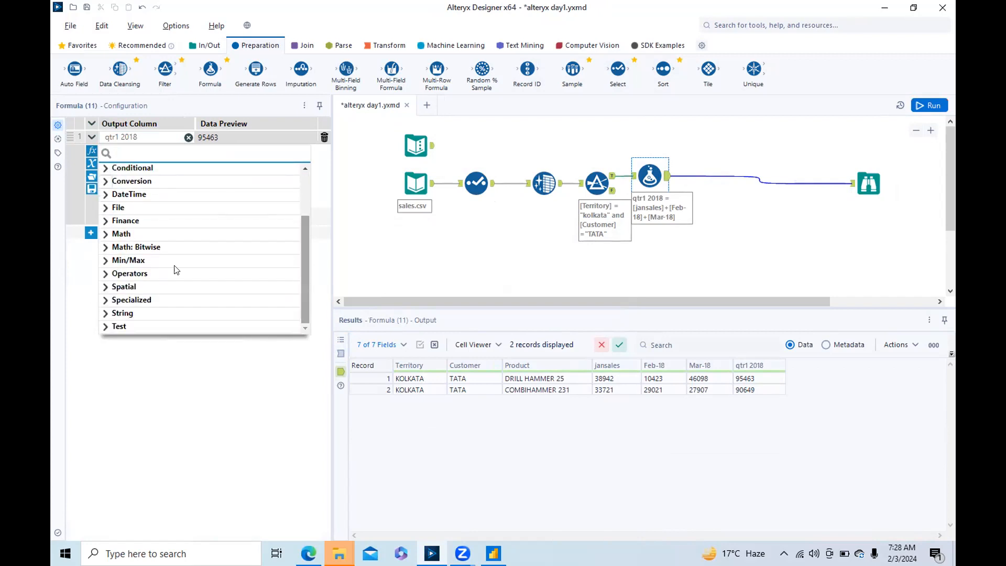
{"action": "left_click", "coordinate": [91, 154]}
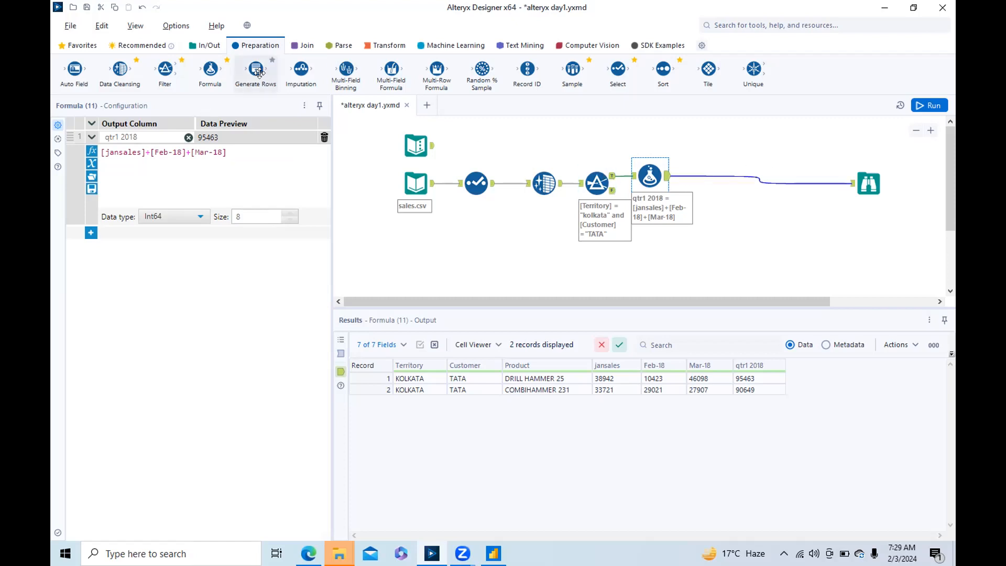
{"action": "left_click", "coordinate": [106, 138]}
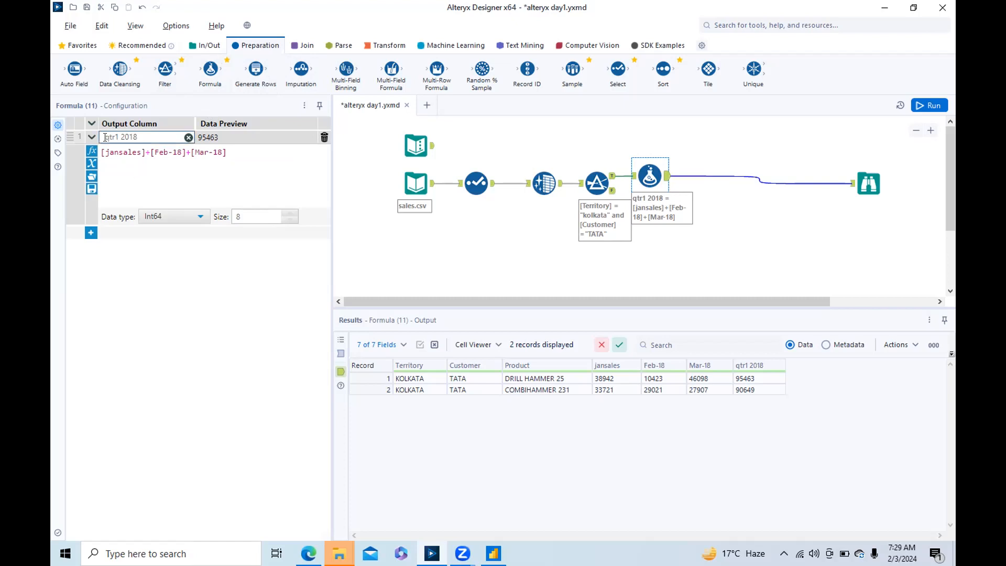
{"action": "left_click_drag", "start_coordinate": [106, 137], "coordinate": [168, 131]}
{"action": "left_click", "coordinate": [115, 135]}
{"action": "left_click", "coordinate": [610, 458]}
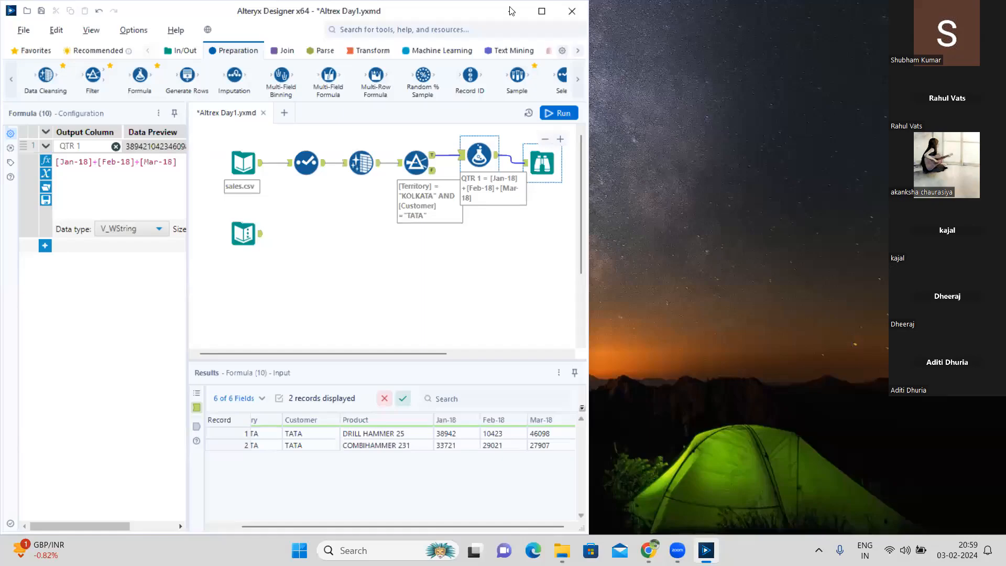
{"action": "left_click", "coordinate": [542, 11]}
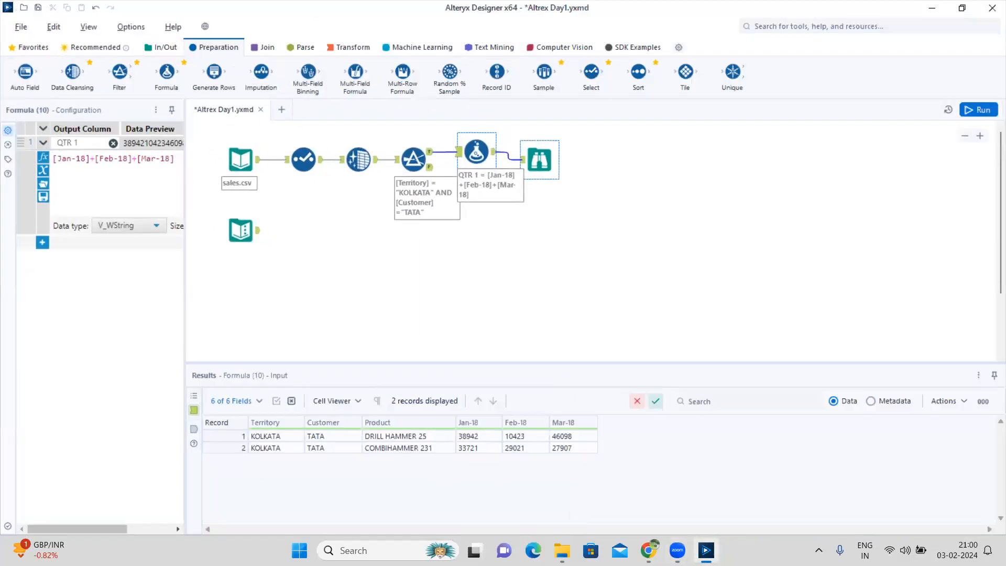
{"action": "left_click", "coordinate": [756, 234]}
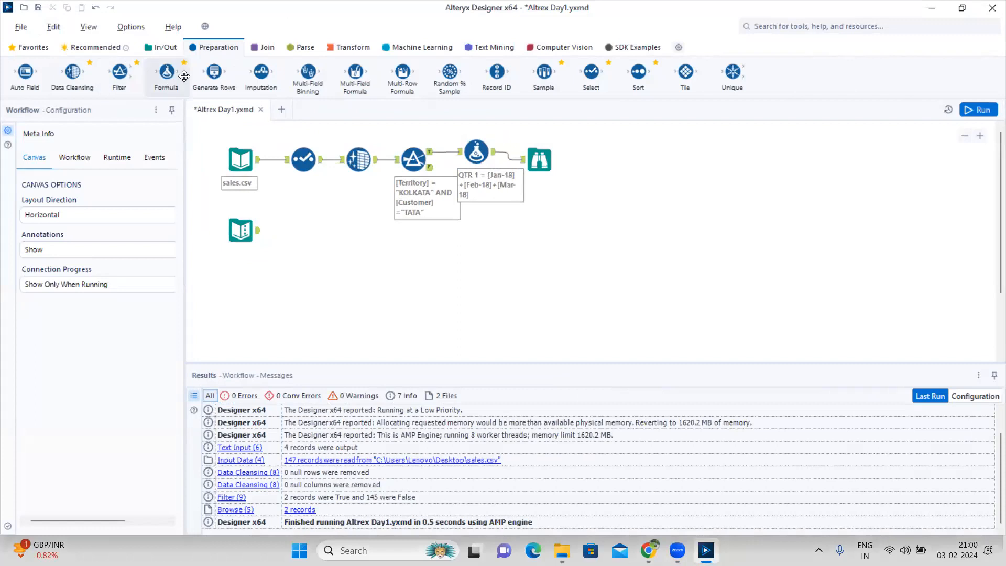
{"action": "left_click", "coordinate": [528, 177]}
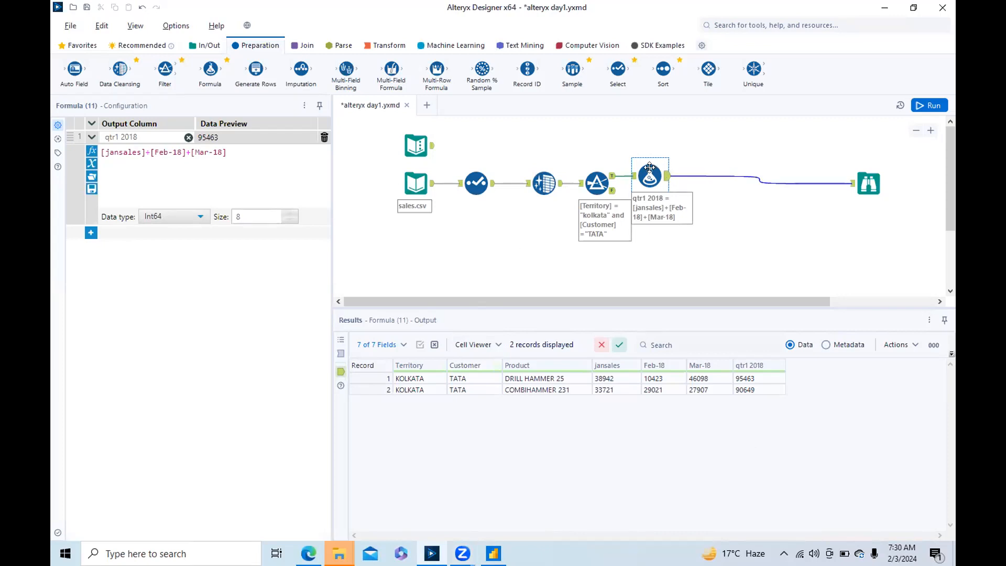
Reposition the Formula and Browse tools on the canvas so that the connection between them runs straight
{"action": "left_click_drag", "start_coordinate": [655, 171], "coordinate": [664, 168]}
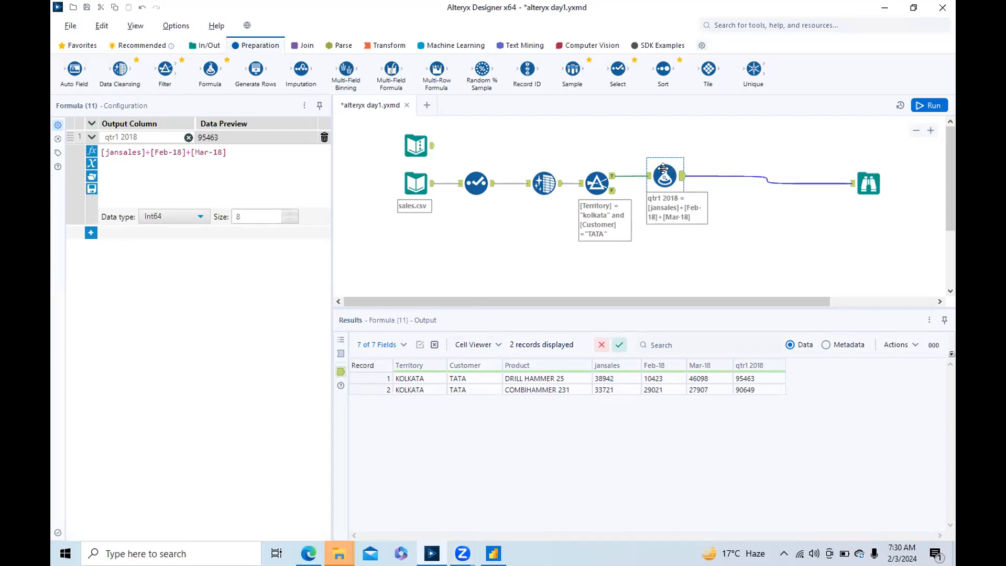
{"action": "left_click_drag", "start_coordinate": [873, 181], "coordinate": [873, 174]}
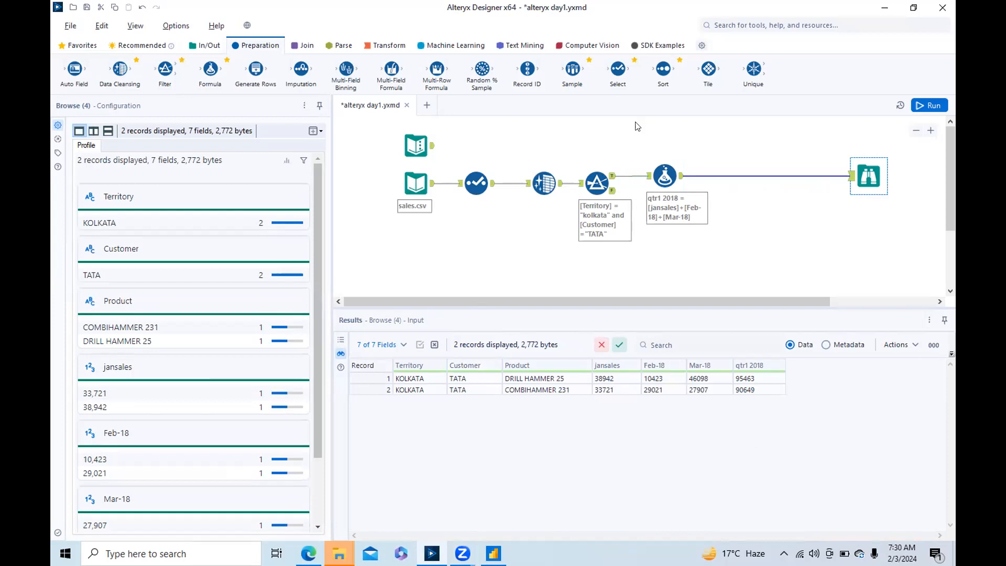
Insert a Record ID tool between the sales.csv input and the Select tool, and run the workflow
{"action": "left_click_drag", "start_coordinate": [528, 69], "coordinate": [448, 179]}
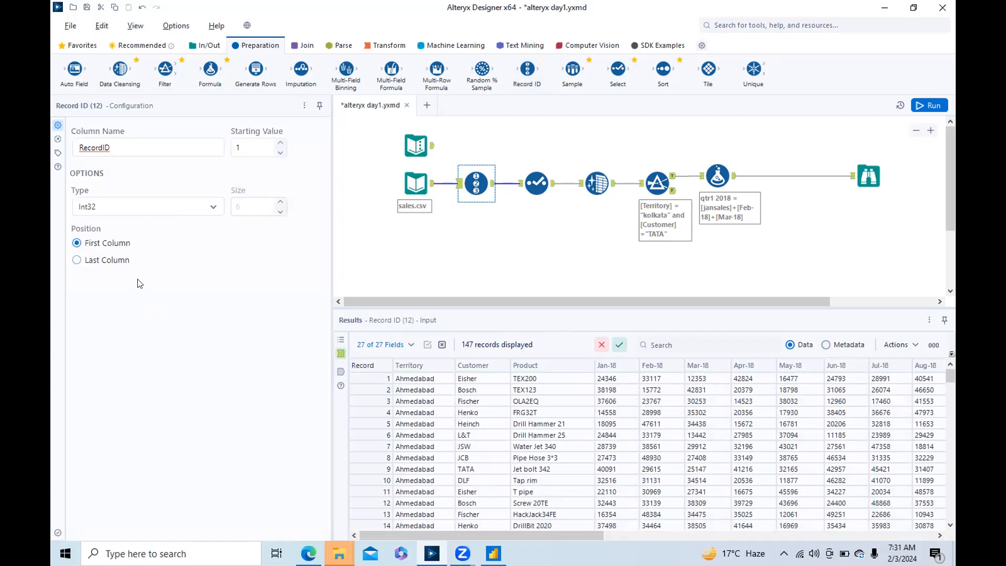
{"action": "left_click", "coordinate": [920, 105]}
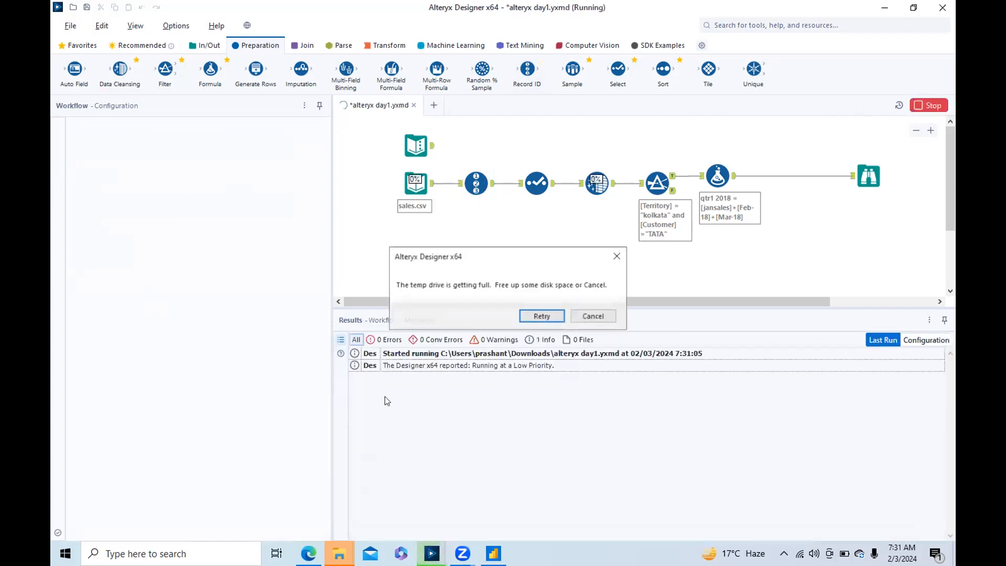
{"action": "left_click", "coordinate": [529, 318]}
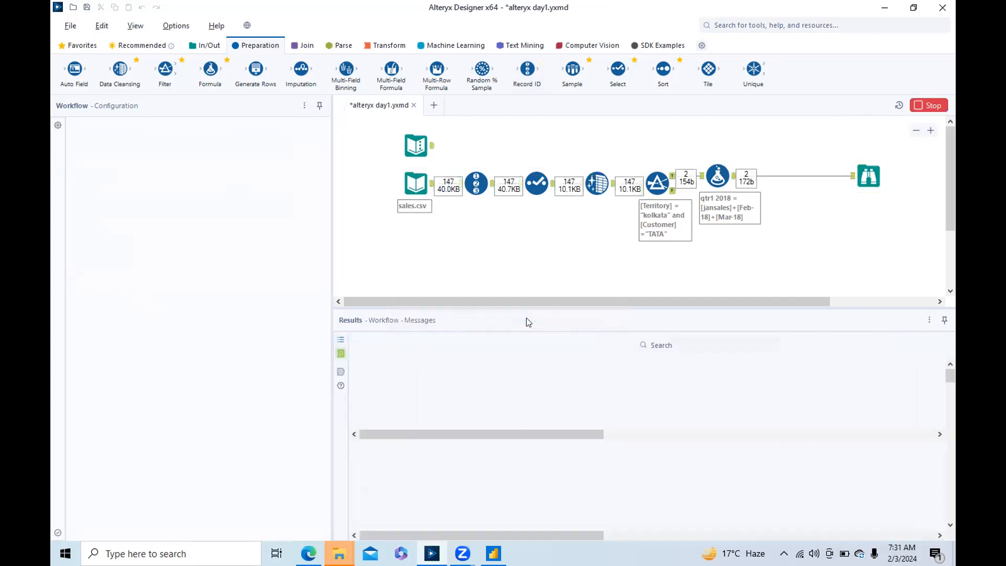
{"action": "left_click", "coordinate": [568, 299]}
Inspect the RecordID column in the Browse tool and in the Record ID tool's output
{"action": "left_click", "coordinate": [869, 176]}
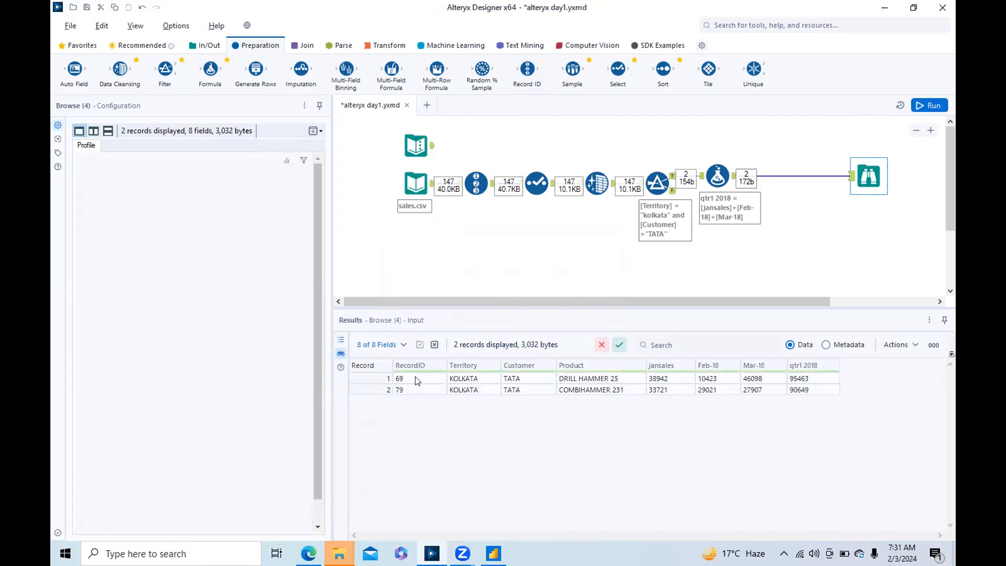
{"action": "left_click", "coordinate": [493, 186]}
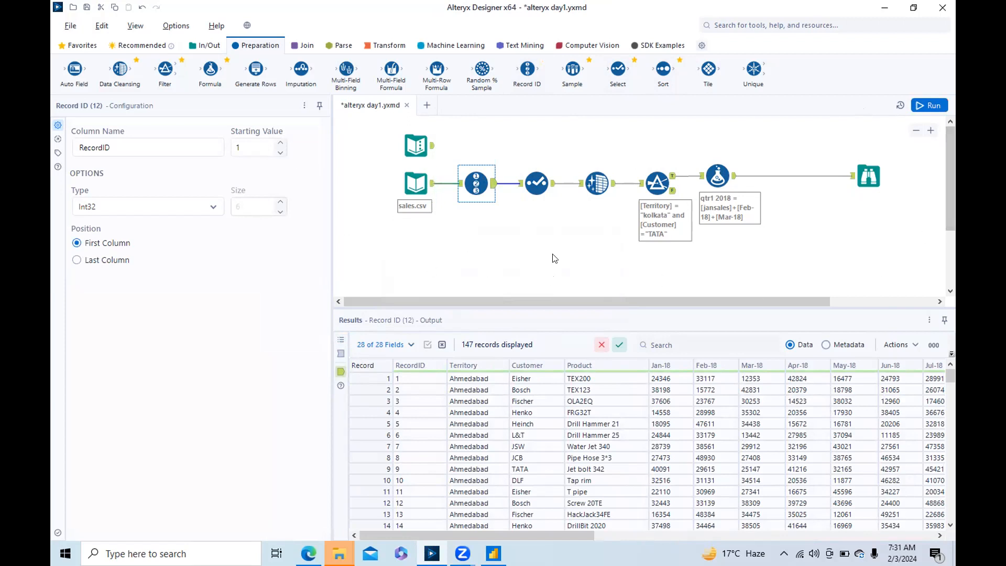
{"action": "left_click_drag", "start_coordinate": [618, 70], "coordinate": [489, 239]}
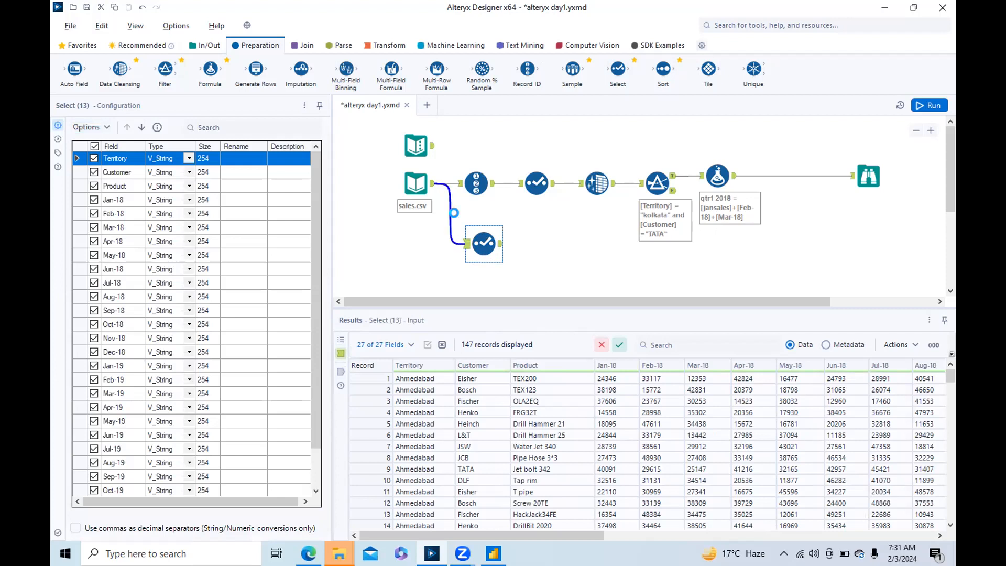
{"action": "left_click", "coordinate": [450, 215]}
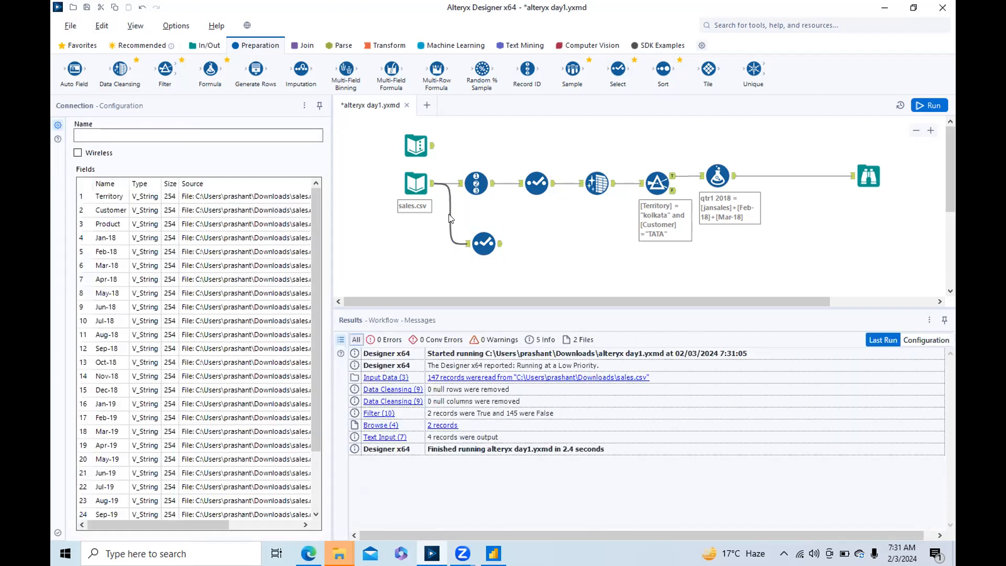
{"action": "right_click", "coordinate": [450, 219]}
{"action": "left_click", "coordinate": [468, 247]}
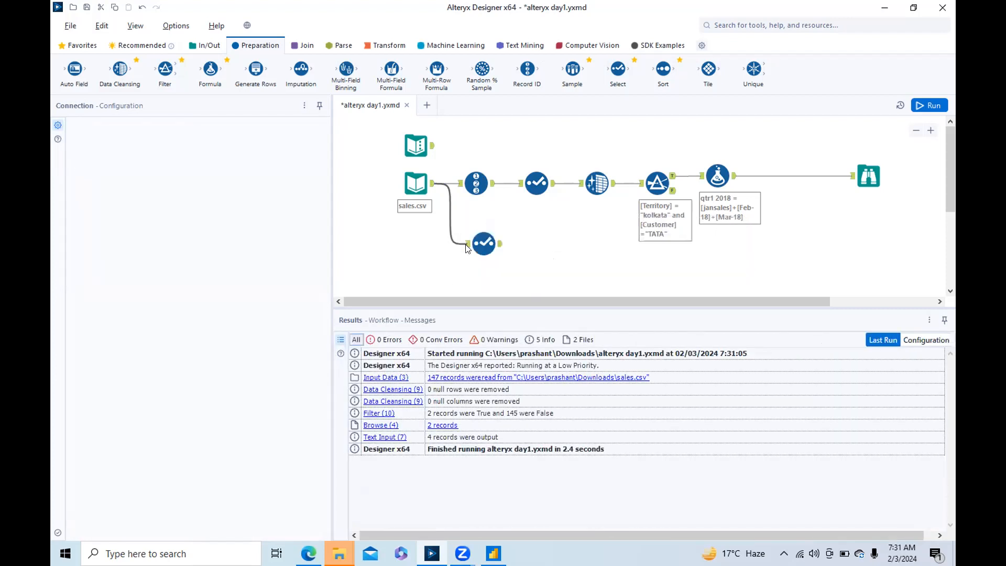
{"action": "left_click", "coordinate": [486, 247]}
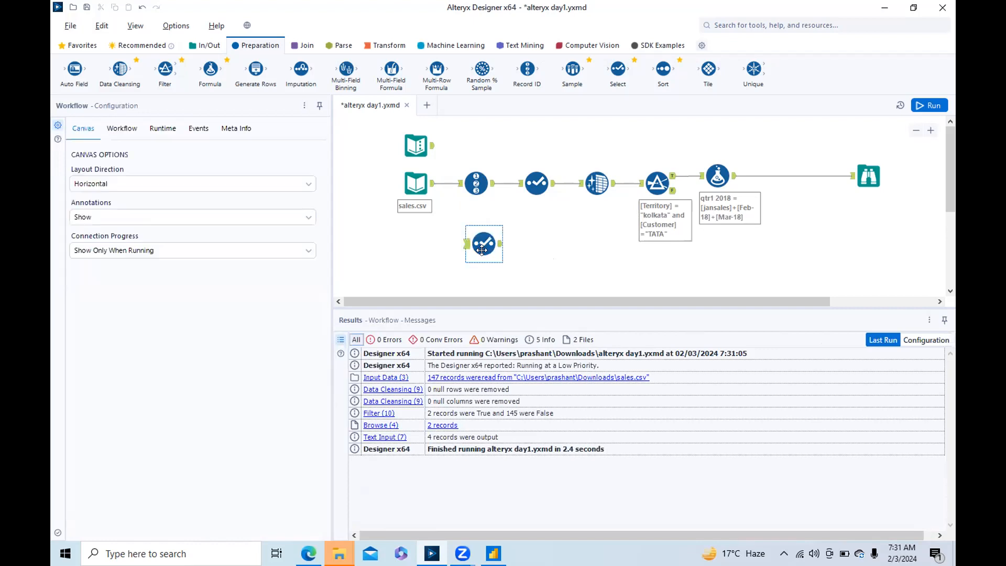
{"action": "left_click_drag", "start_coordinate": [483, 243], "coordinate": [657, 266]}
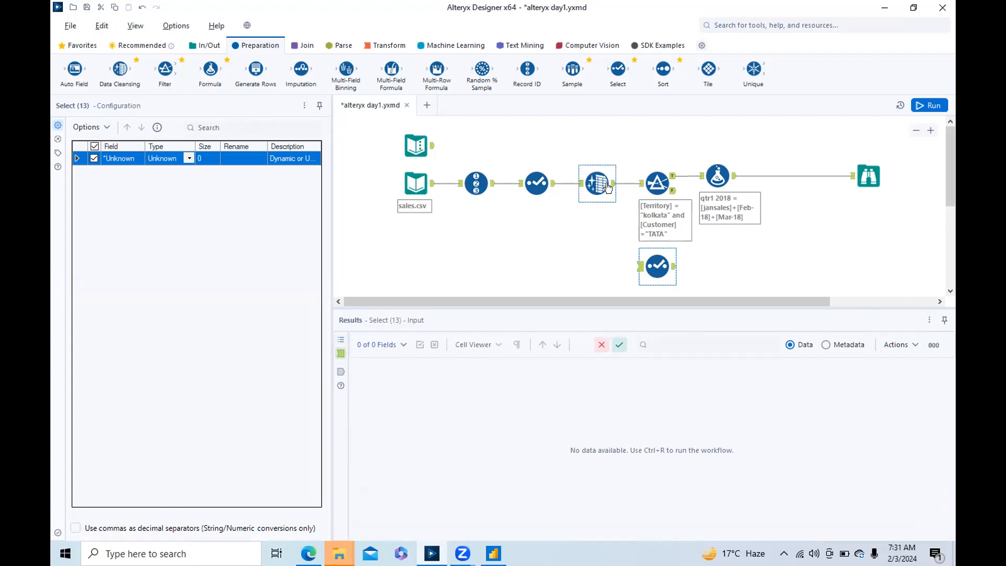
{"action": "left_click_drag", "start_coordinate": [615, 184], "coordinate": [643, 267]}
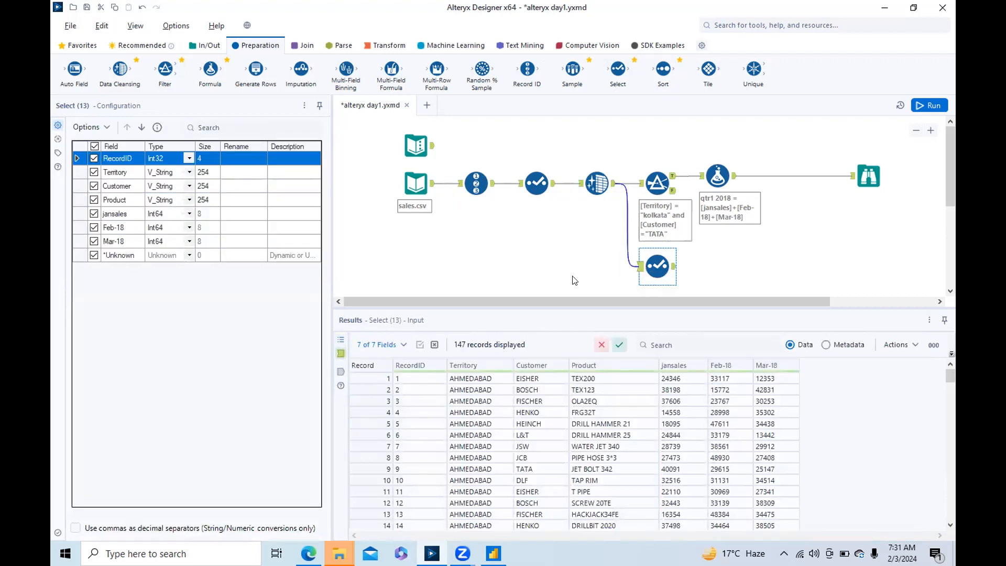
{"action": "right_click", "coordinate": [653, 267]}
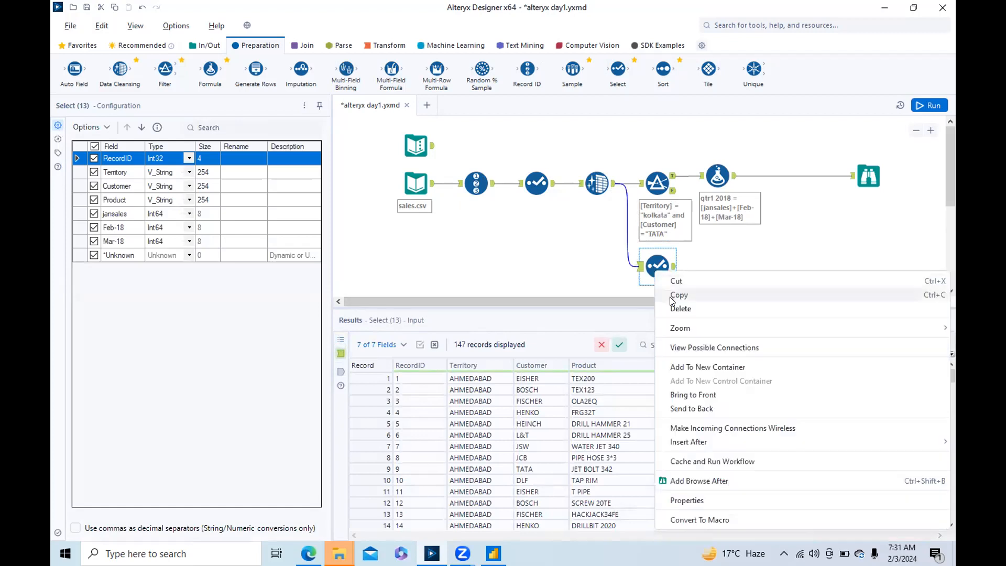
{"action": "left_click", "coordinate": [662, 110]}
Add a Sort tool below the Filter and connect the Data Cleansing output to its input
{"action": "left_click_drag", "start_coordinate": [663, 70], "coordinate": [659, 265]}
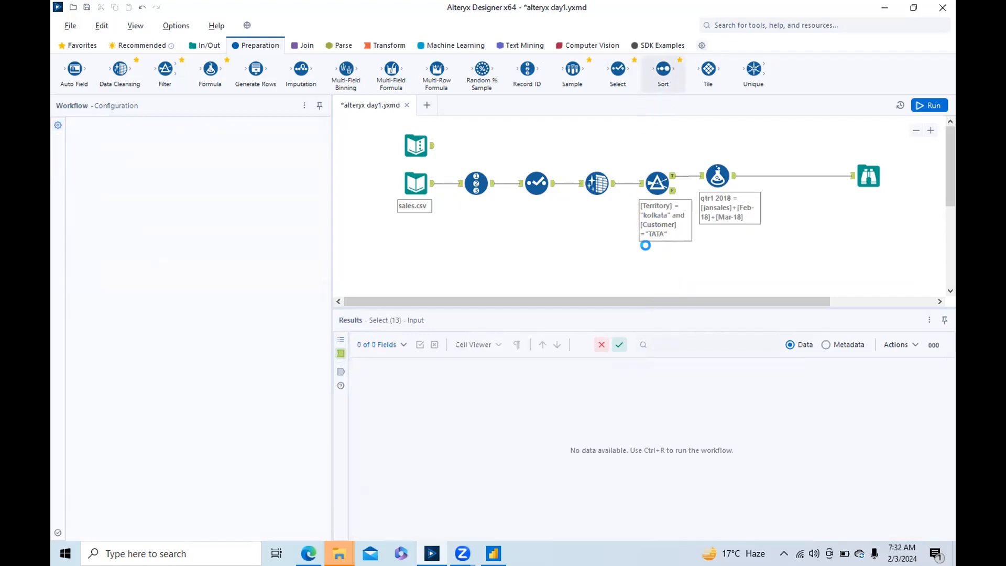
{"action": "left_click_drag", "start_coordinate": [612, 185], "coordinate": [649, 268]}
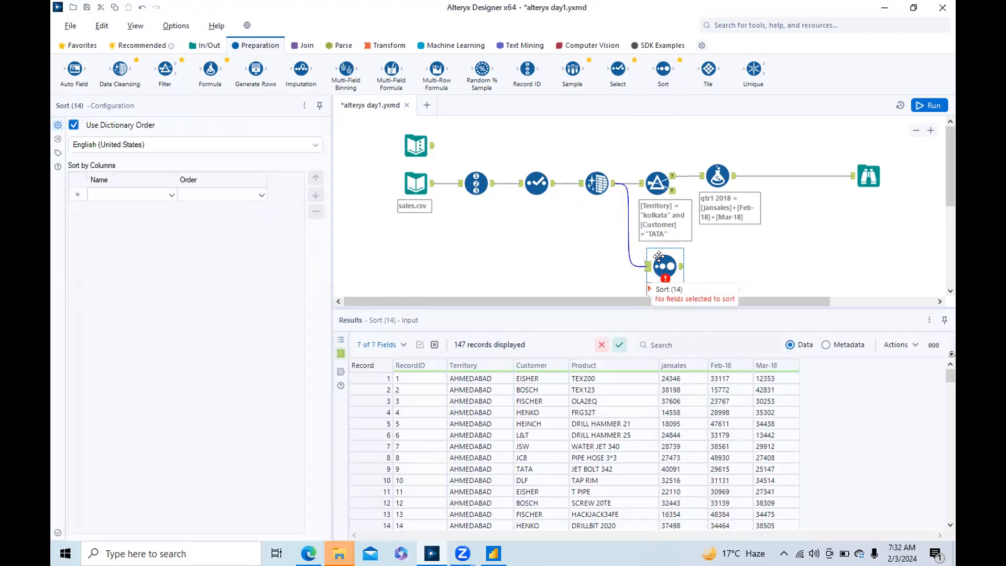
Configure the Sort tool to sort by jansales in ascending order, and run the workflow
{"action": "left_click", "coordinate": [172, 194]}
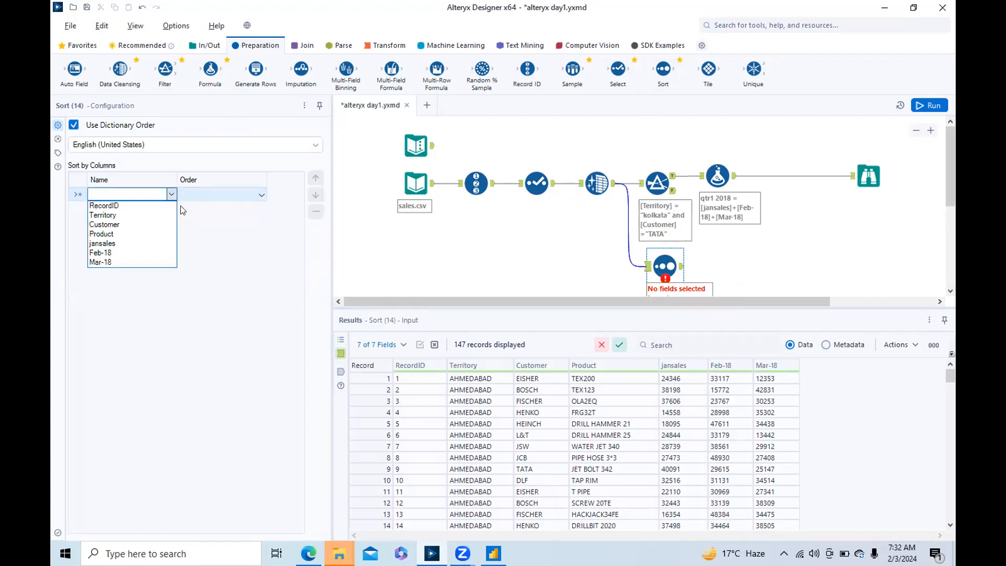
{"action": "left_click", "coordinate": [129, 244]}
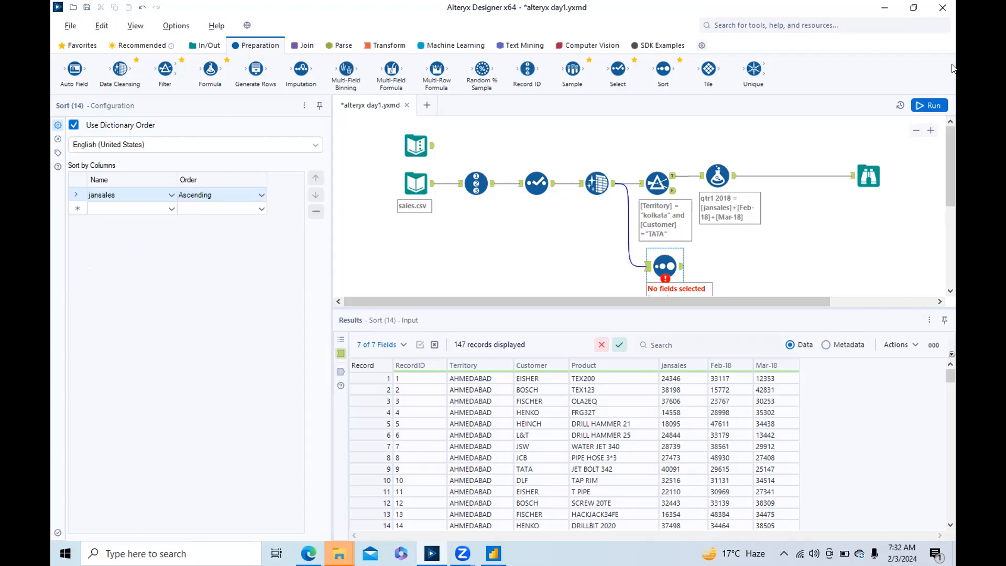
{"action": "left_click", "coordinate": [926, 107]}
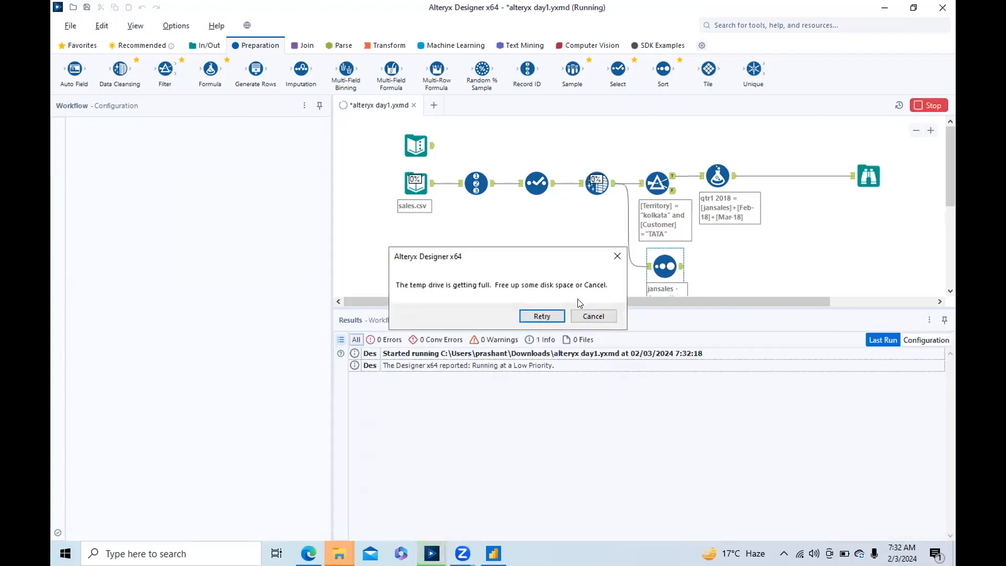
{"action": "left_click", "coordinate": [557, 317]}
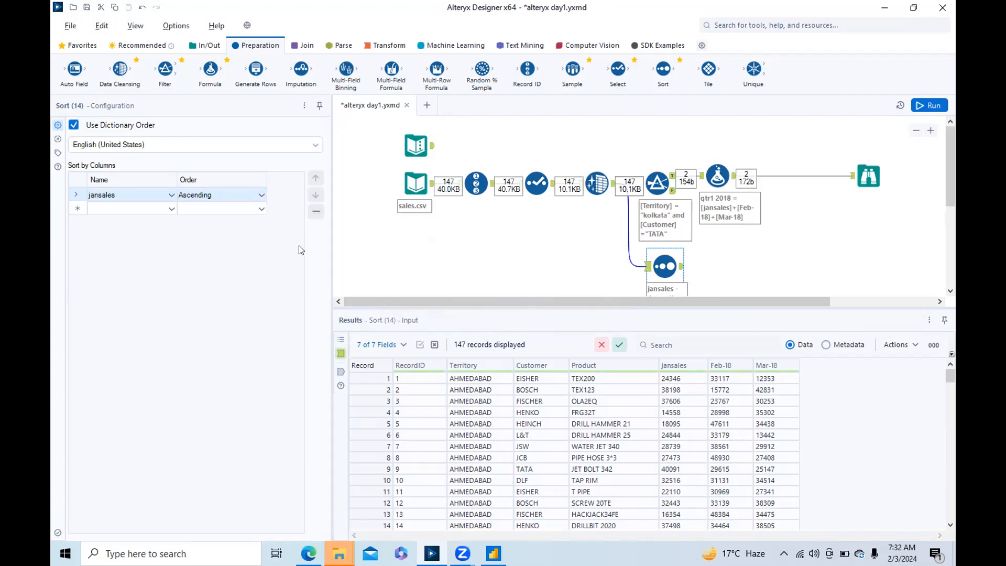
Change the Sort tool's jansales order to Descending, run the workflow, and view the sorted output
{"action": "left_click", "coordinate": [261, 195]}
{"action": "left_click", "coordinate": [209, 216]}
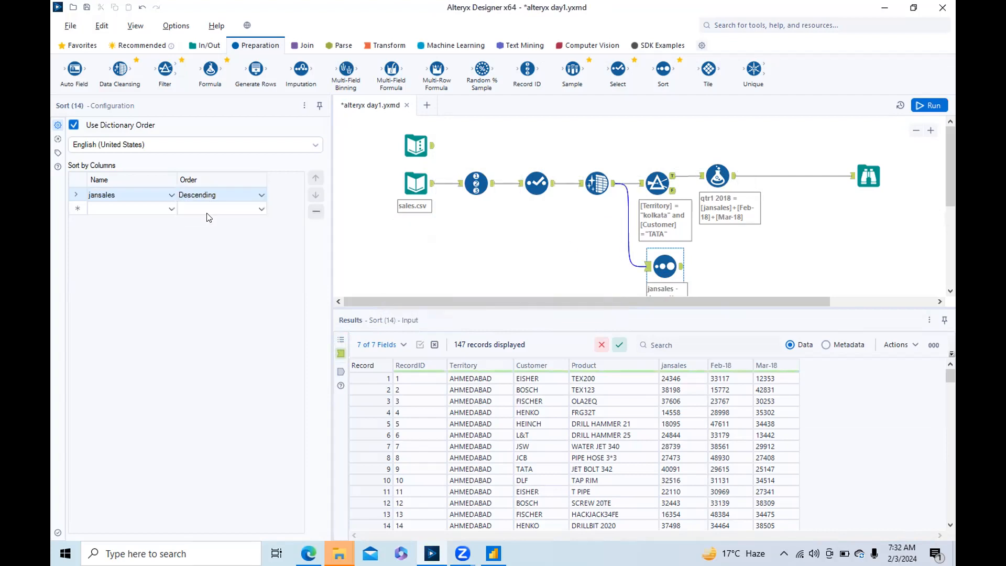
{"action": "left_click", "coordinate": [929, 104]}
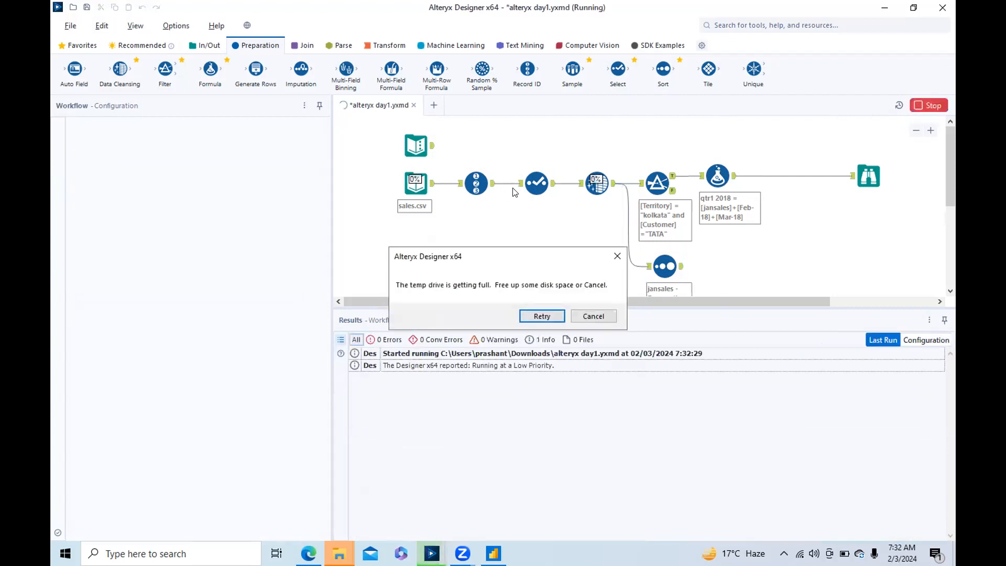
{"action": "left_click", "coordinate": [544, 311]}
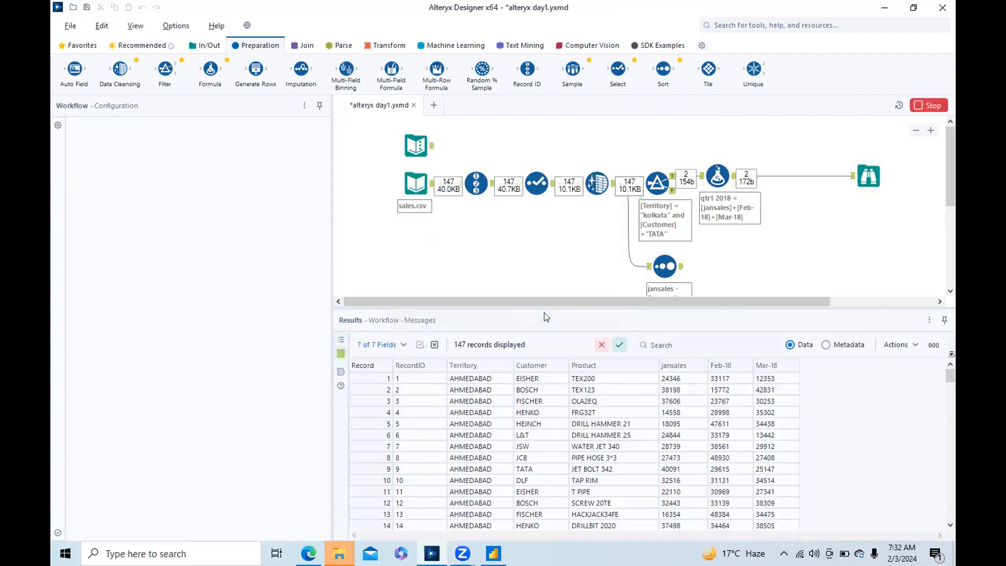
{"action": "left_click", "coordinate": [582, 300]}
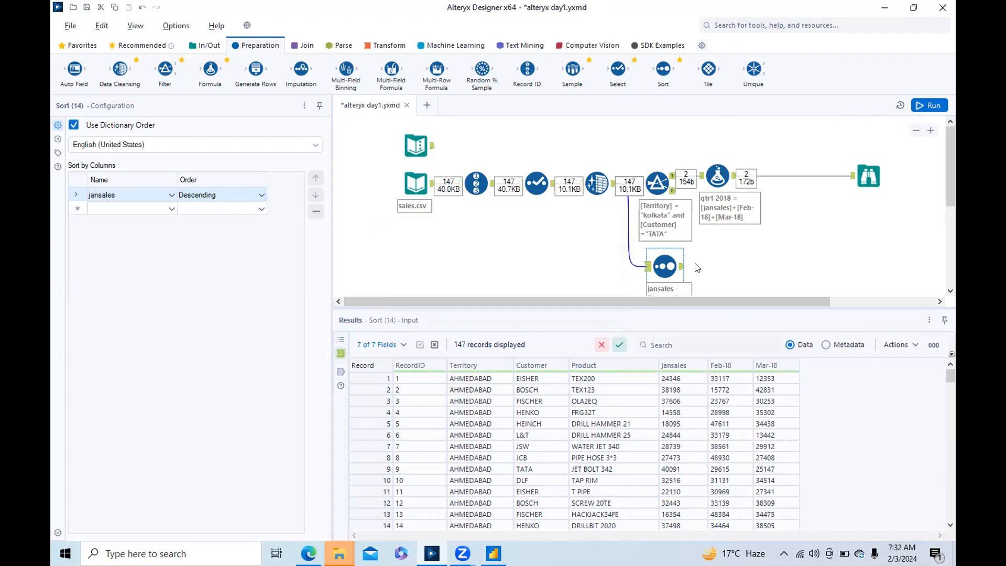
{"action": "left_click", "coordinate": [681, 268]}
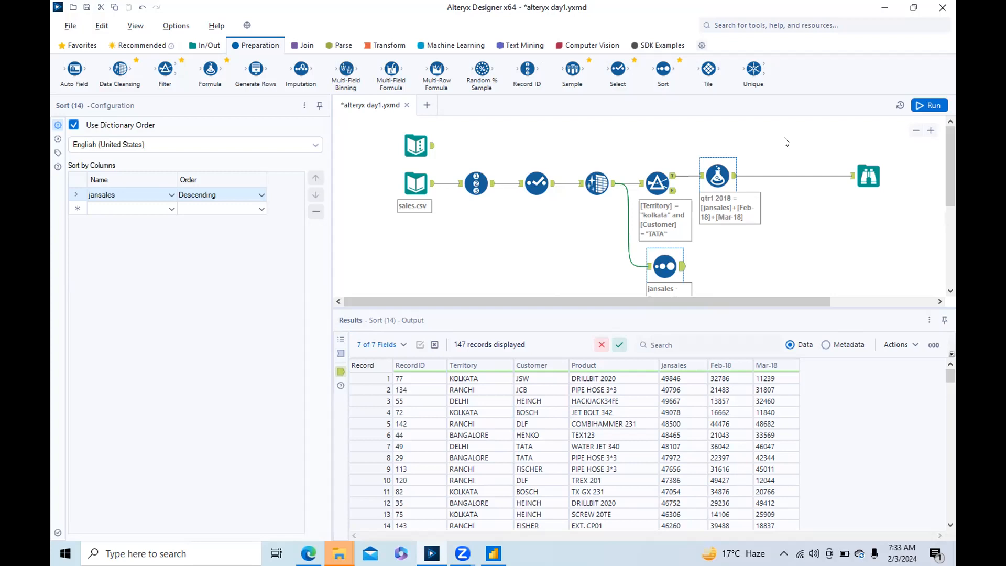
Add a Unique tool after the Sort tool, select Territory as its unique column, and run the workflow
{"action": "left_click_drag", "start_coordinate": [747, 70], "coordinate": [732, 267]}
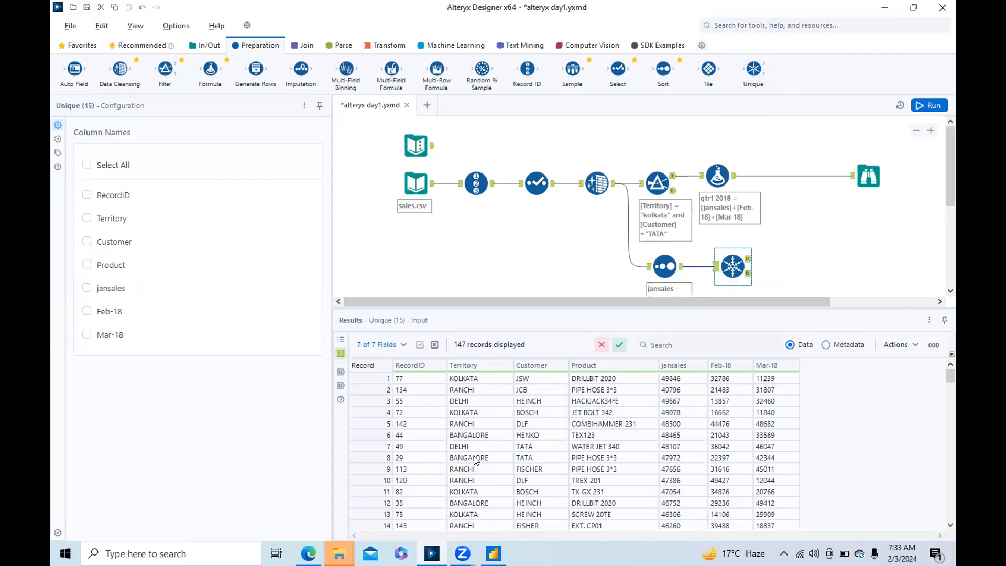
{"action": "left_click", "coordinate": [87, 219]}
{"action": "left_click", "coordinate": [918, 105]}
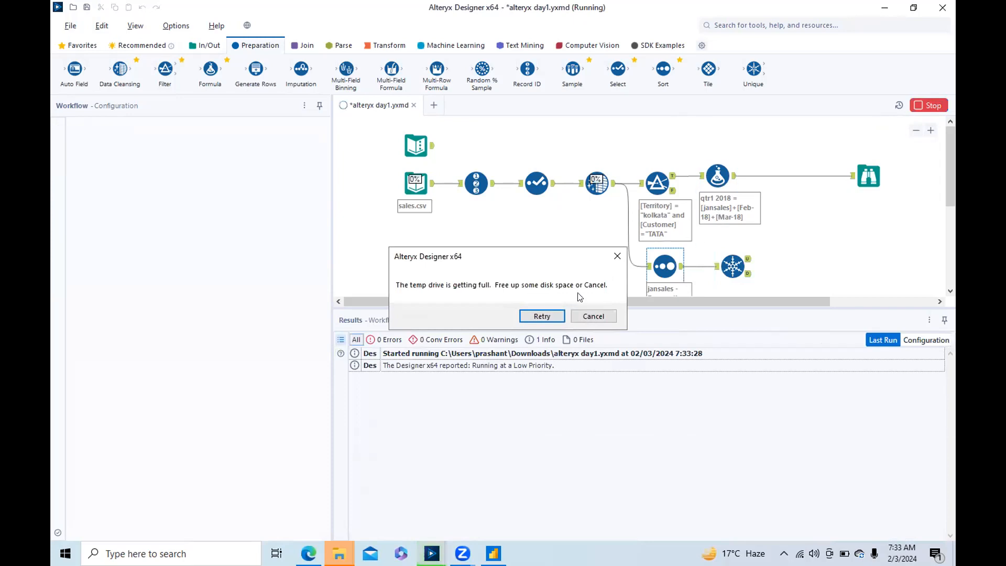
{"action": "left_click", "coordinate": [548, 316]}
{"action": "left_click", "coordinate": [729, 275]}
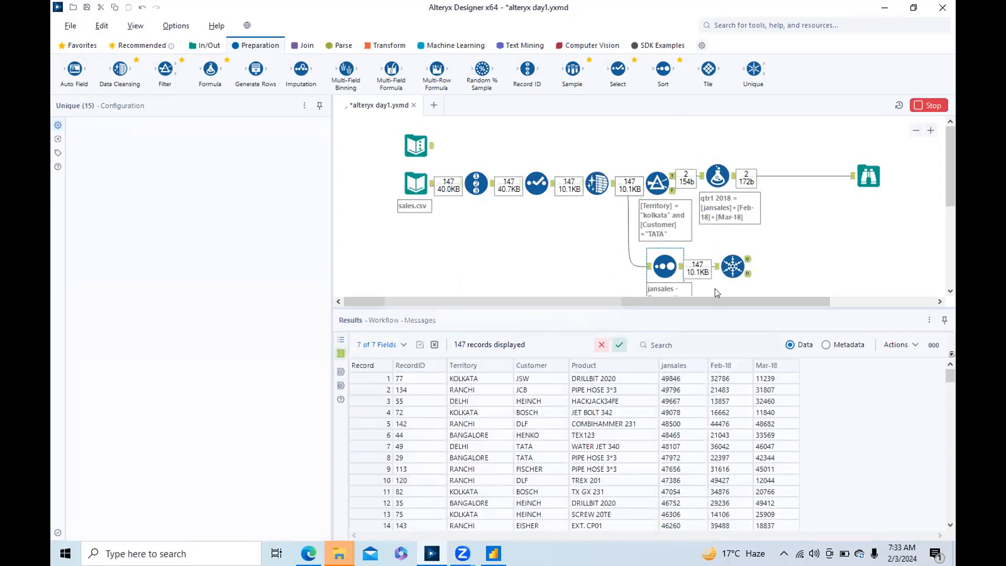
{"action": "left_click", "coordinate": [613, 229]}
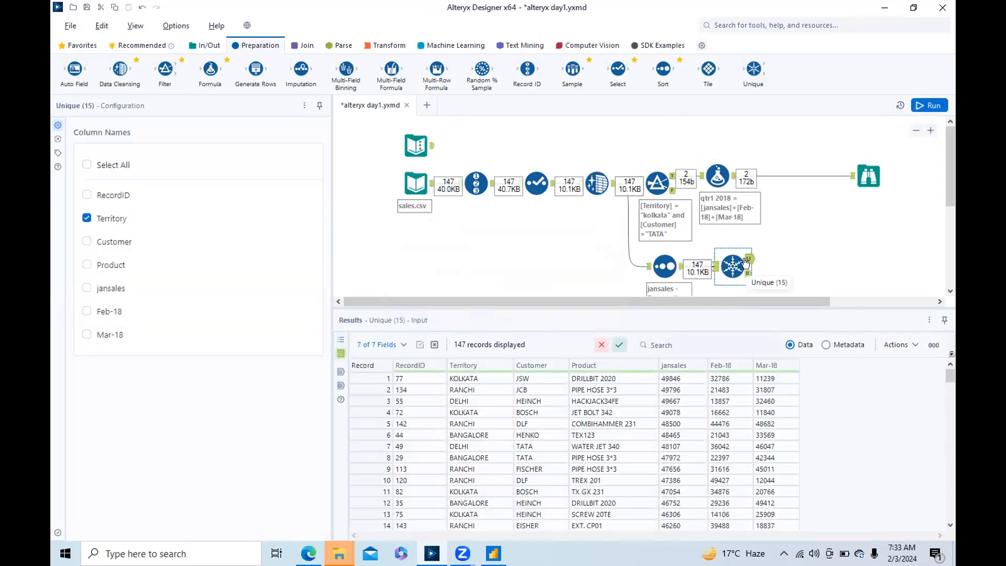
Examine the Unique tool's unique and duplicate records, and compare them with the Record ID tool's output
{"action": "left_click", "coordinate": [749, 259]}
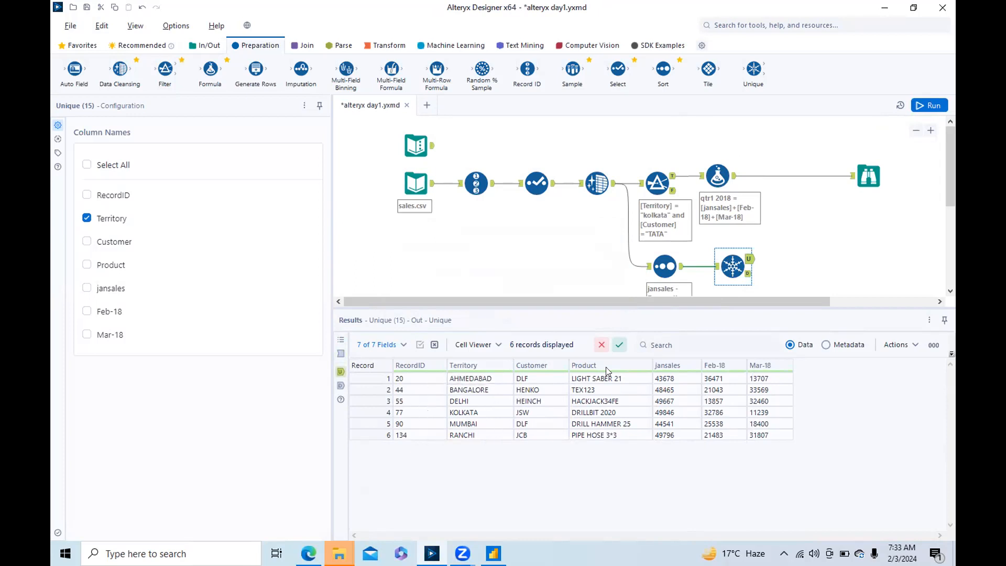
{"action": "left_click", "coordinate": [747, 273]}
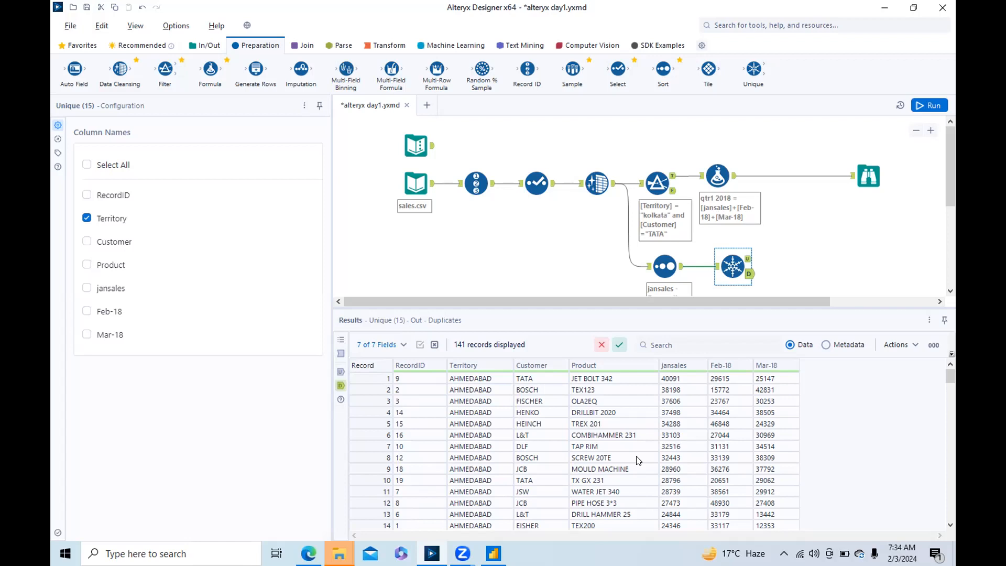
{"action": "left_click", "coordinate": [473, 178]}
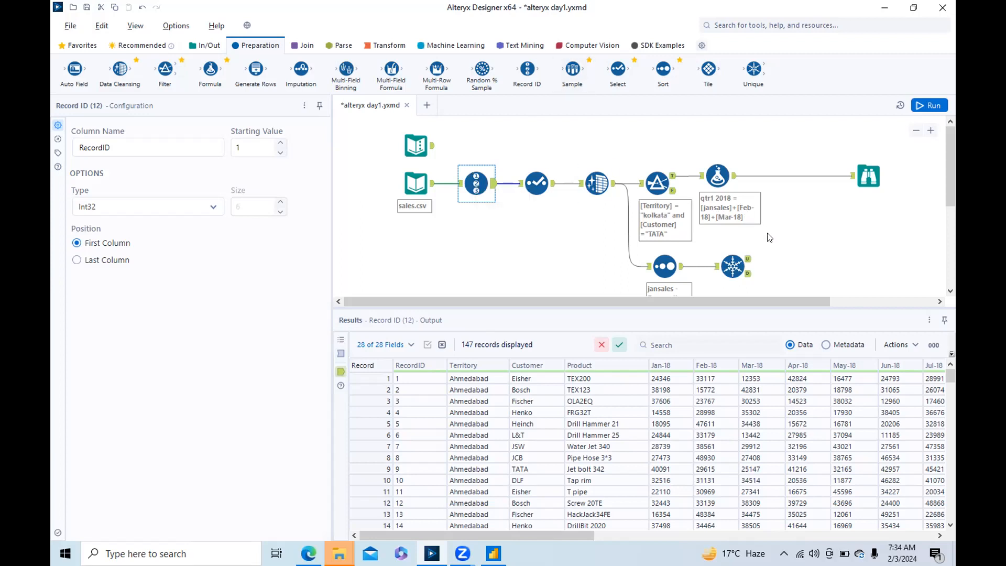
{"action": "left_click", "coordinate": [733, 270]}
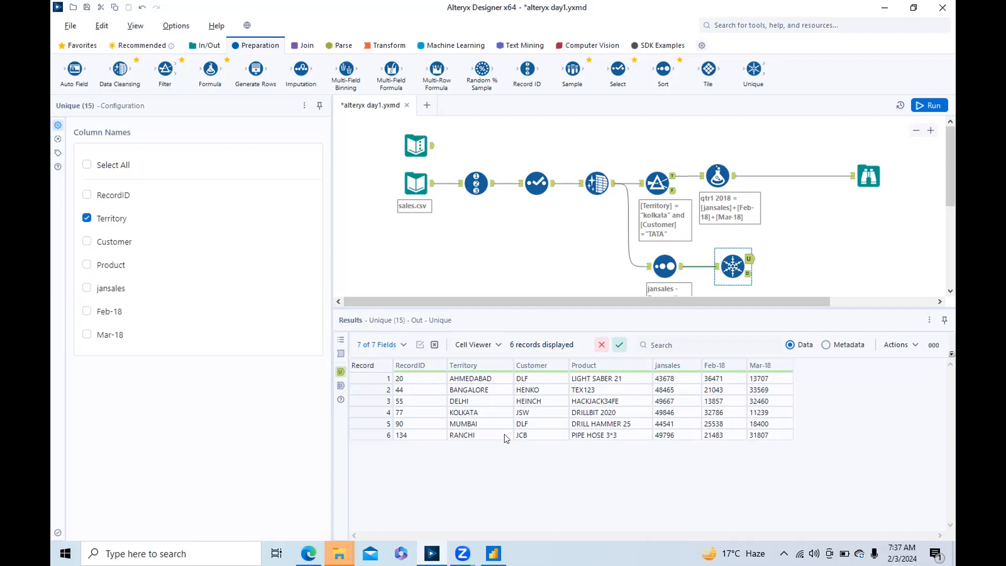
{"action": "left_click_drag", "start_coordinate": [708, 300], "coordinate": [796, 287]}
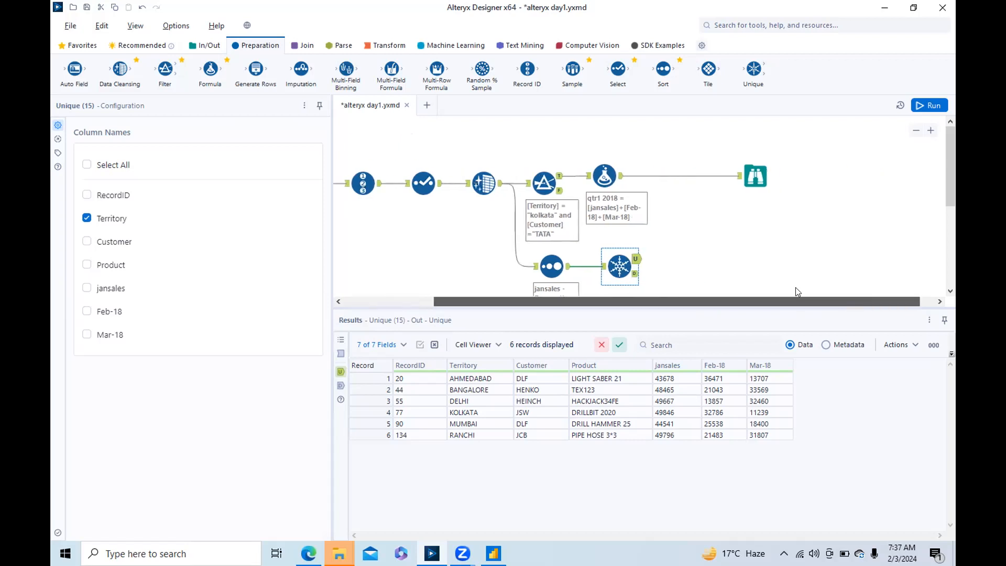
{"action": "left_click", "coordinate": [635, 273]}
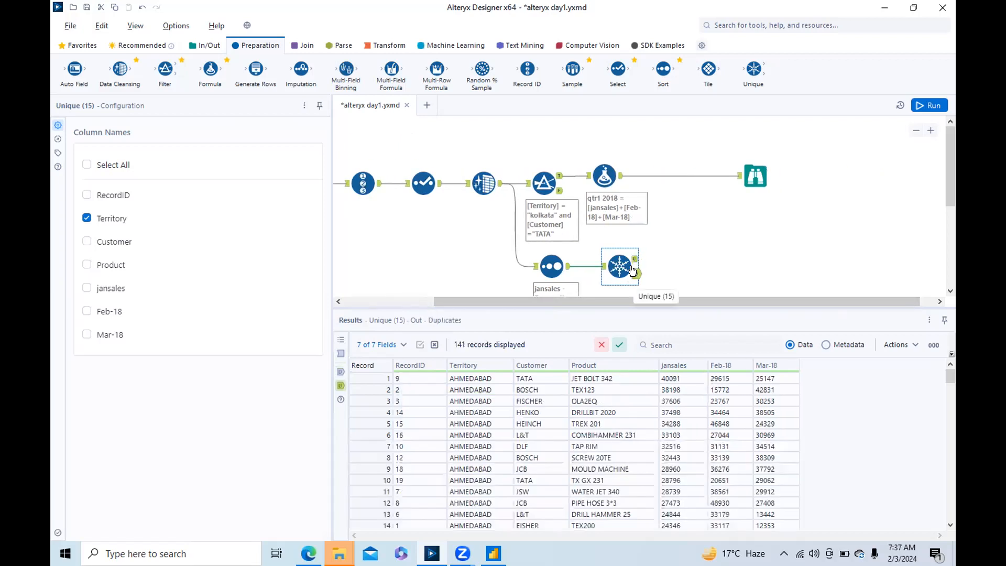
{"action": "left_click", "coordinate": [635, 259]}
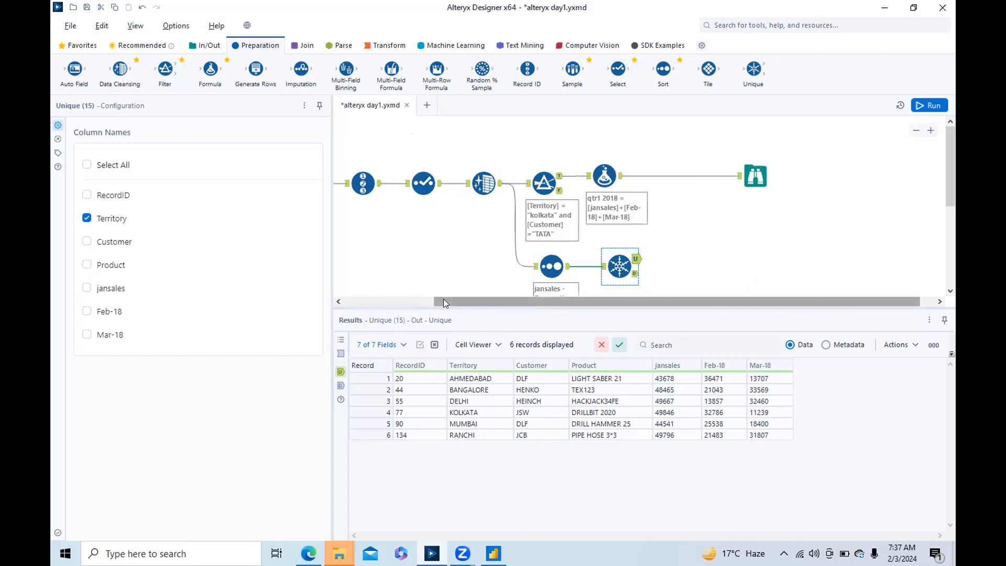
{"action": "left_click_drag", "start_coordinate": [443, 299], "coordinate": [324, 313]}
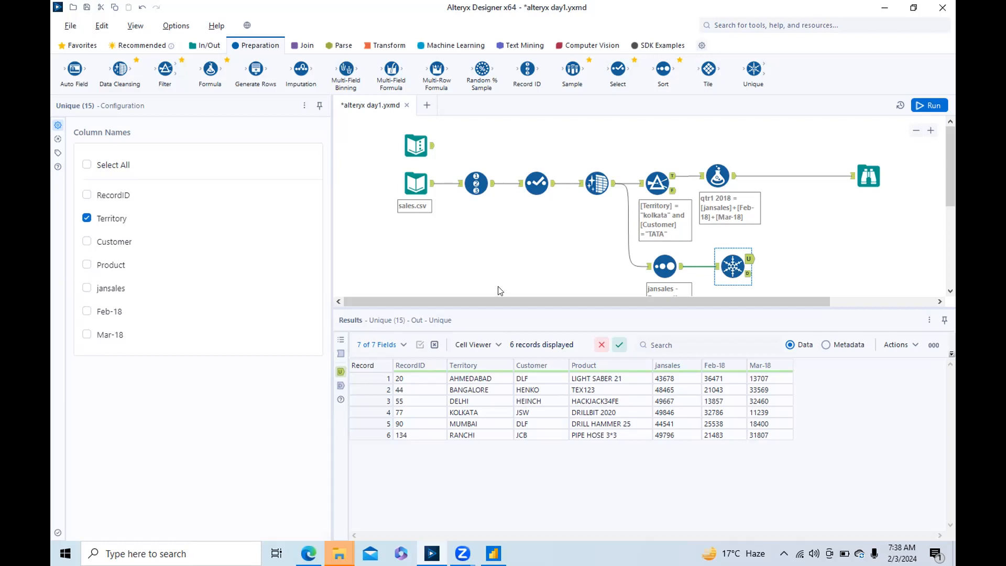
Add an Output Data tool connected to the Unique tool's unique-records output
{"action": "left_click_drag", "start_coordinate": [519, 301], "coordinate": [592, 306]}
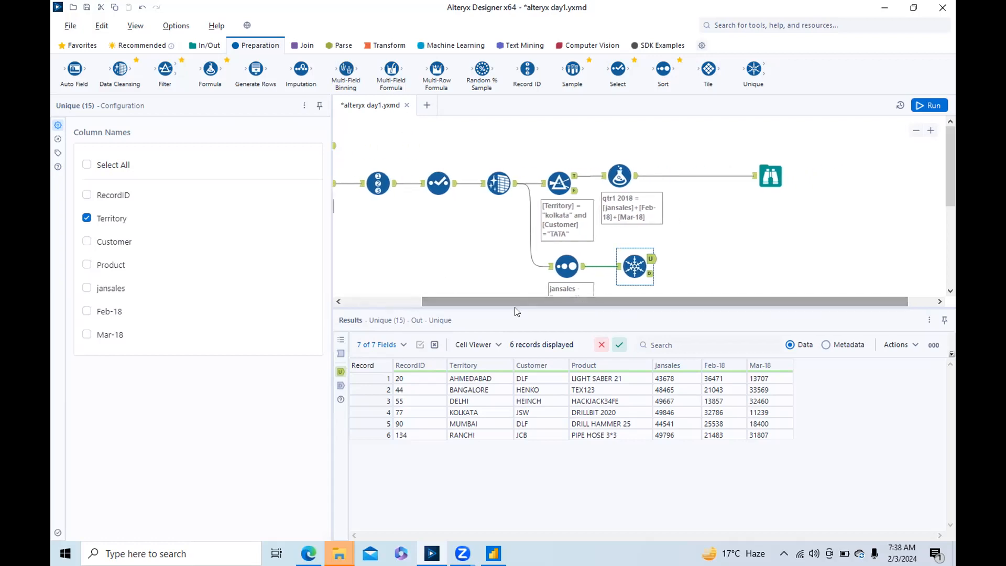
{"action": "left_click", "coordinate": [192, 46]}
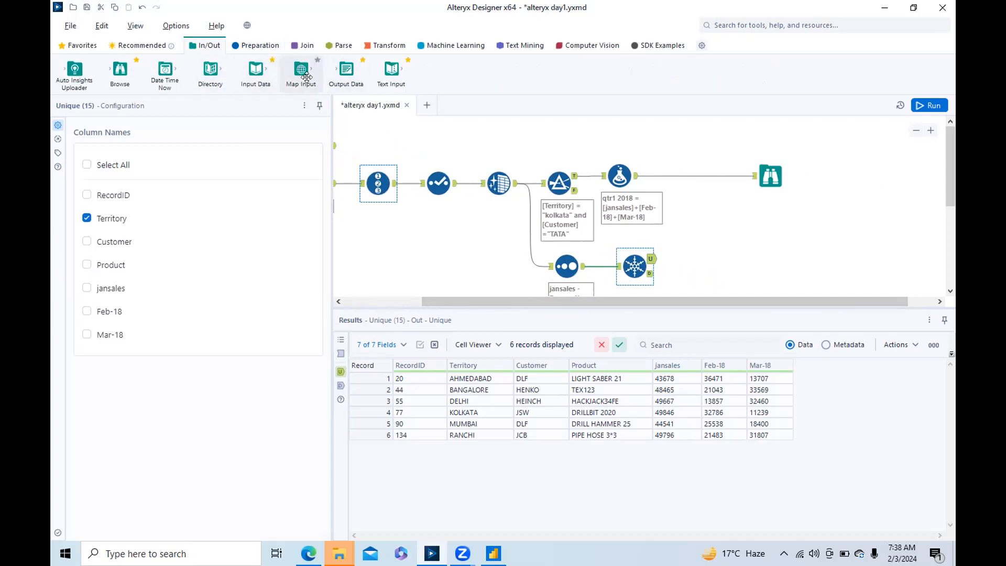
{"action": "left_click_drag", "start_coordinate": [346, 71], "coordinate": [729, 257]}
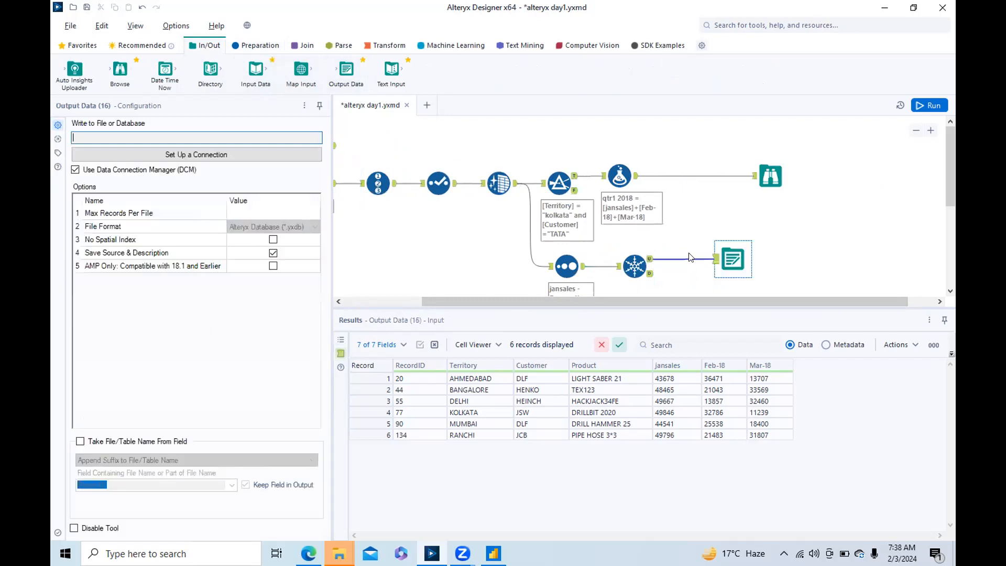
Set the Output Data tool to write to Sheet1 of a Microsoft Excel file named newout.xlsx on the Desktop
{"action": "left_click", "coordinate": [158, 156]}
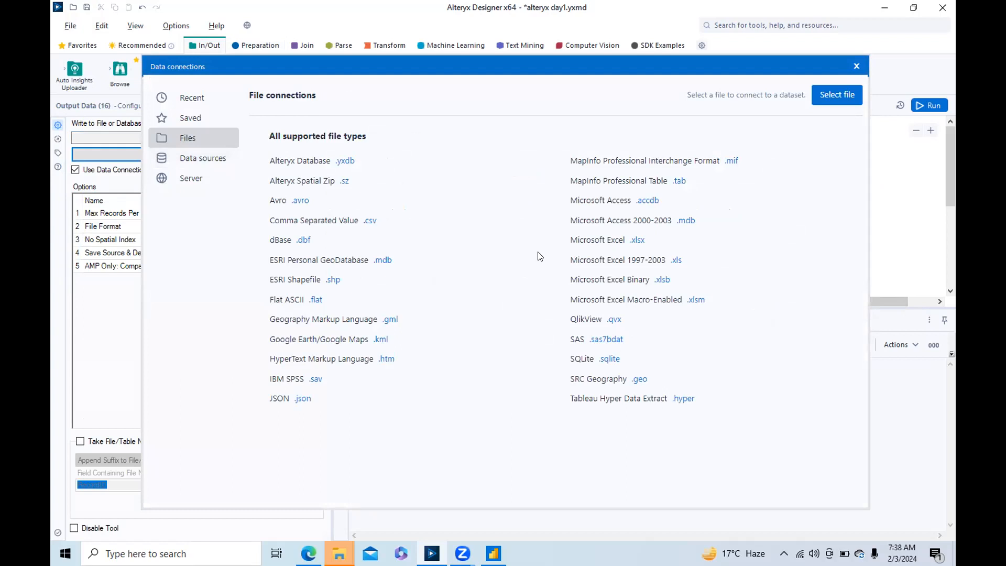
{"action": "left_click", "coordinate": [638, 242]}
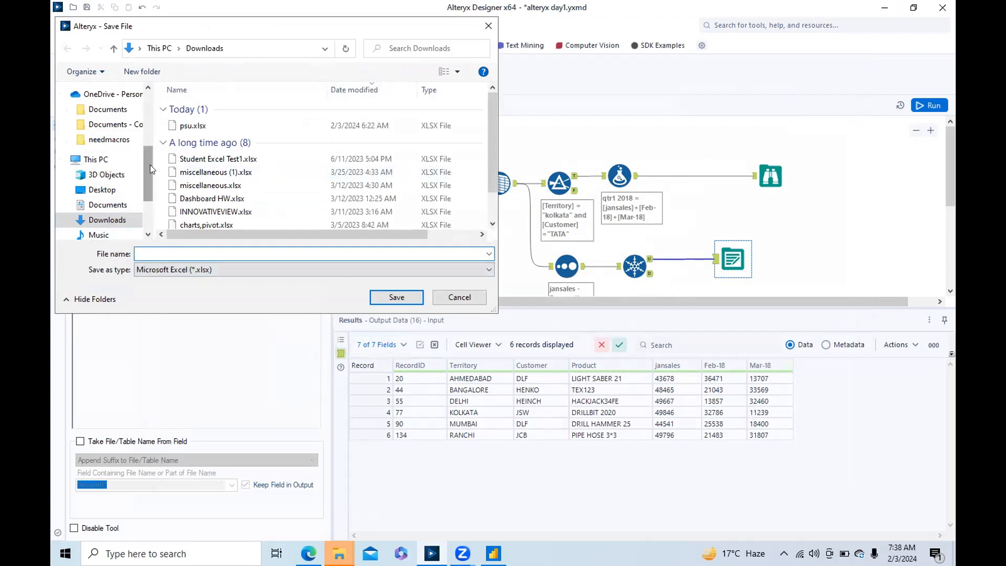
{"action": "type", "text": "newout"}
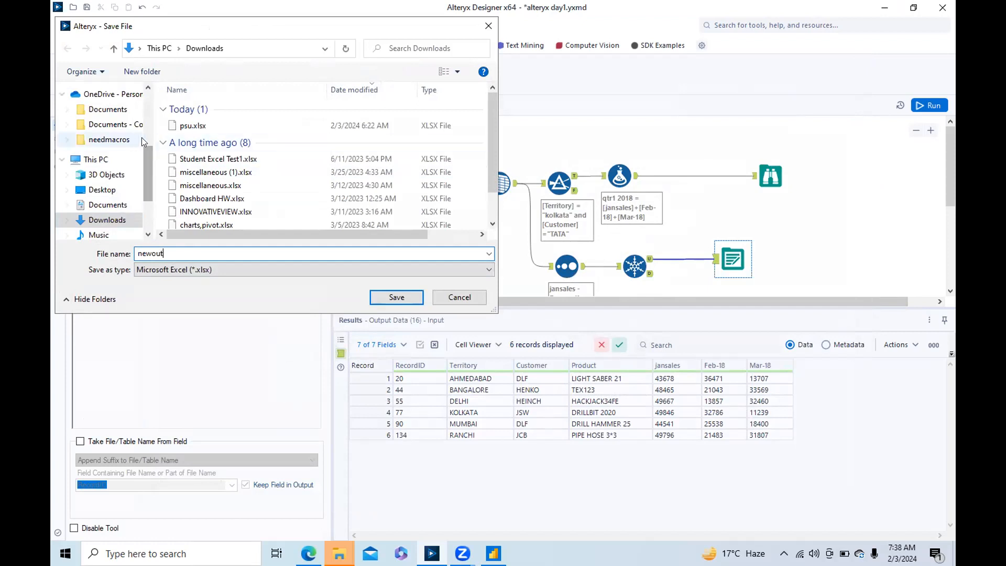
{"action": "left_click_drag", "start_coordinate": [144, 156], "coordinate": [144, 100]}
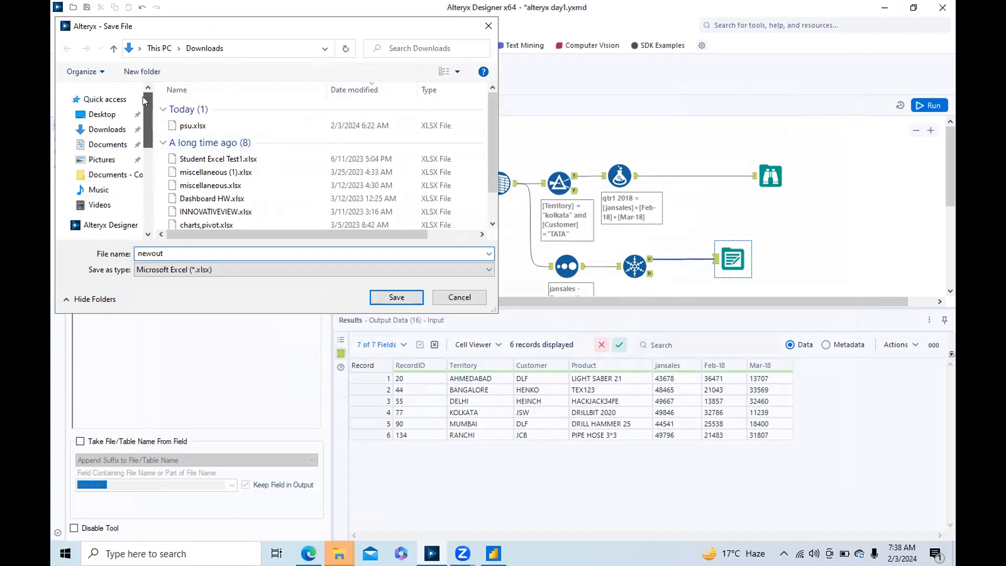
{"action": "left_click", "coordinate": [103, 117]}
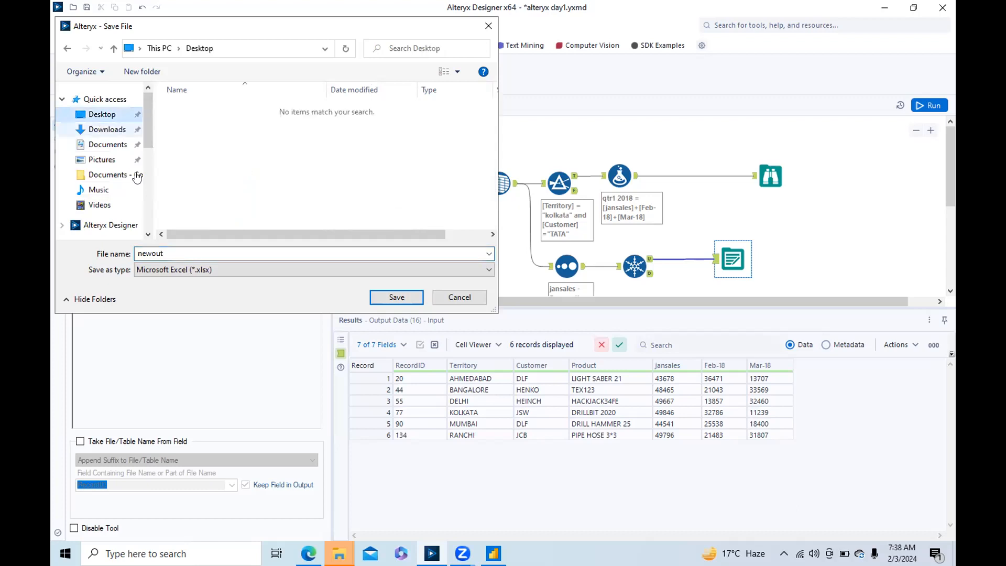
{"action": "left_click", "coordinate": [408, 302]}
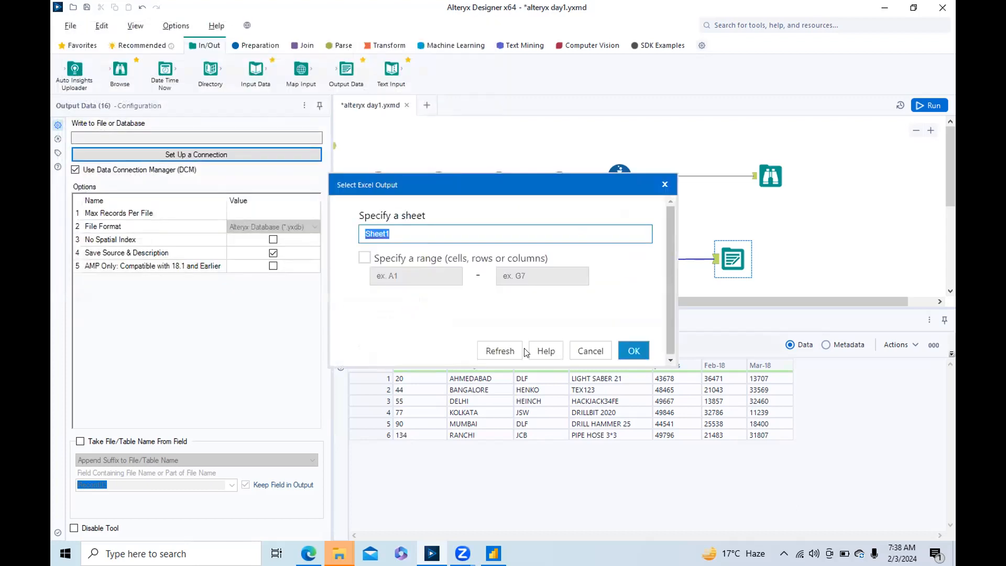
{"action": "left_click", "coordinate": [633, 352]}
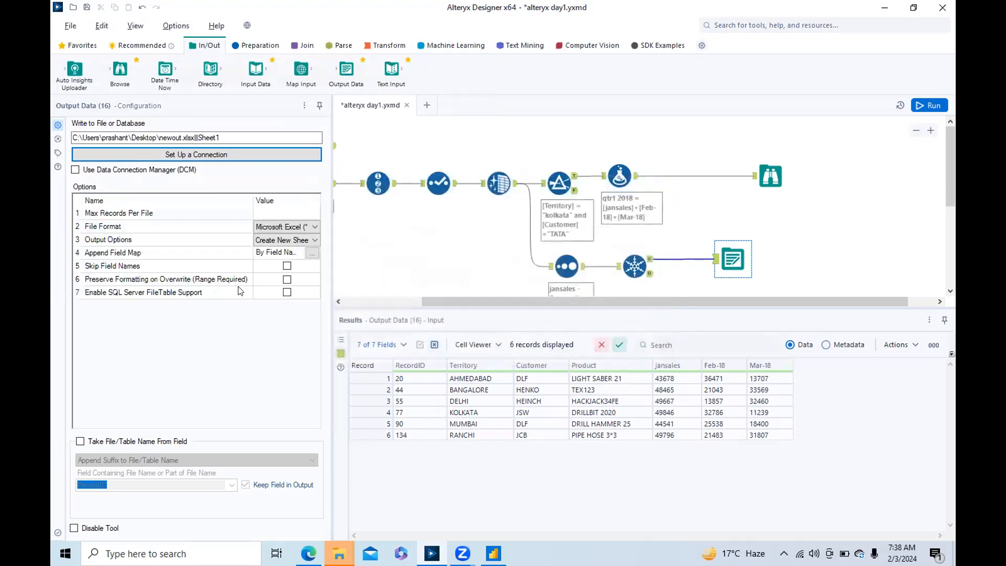
Set the Excel output option to Overwrite Sheet or Range
{"action": "left_click_drag", "start_coordinate": [333, 226], "coordinate": [486, 230]}
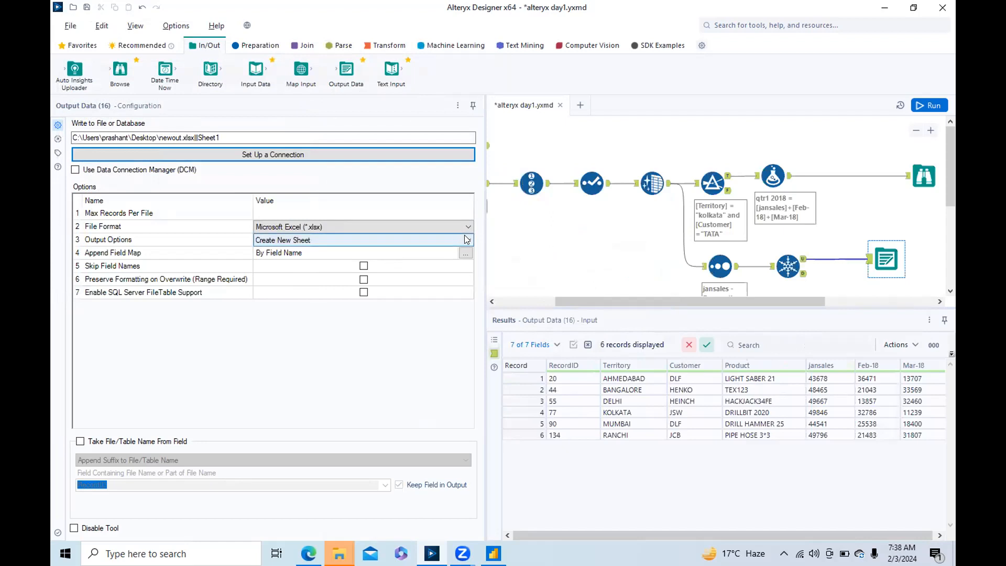
{"action": "left_click", "coordinate": [465, 236]}
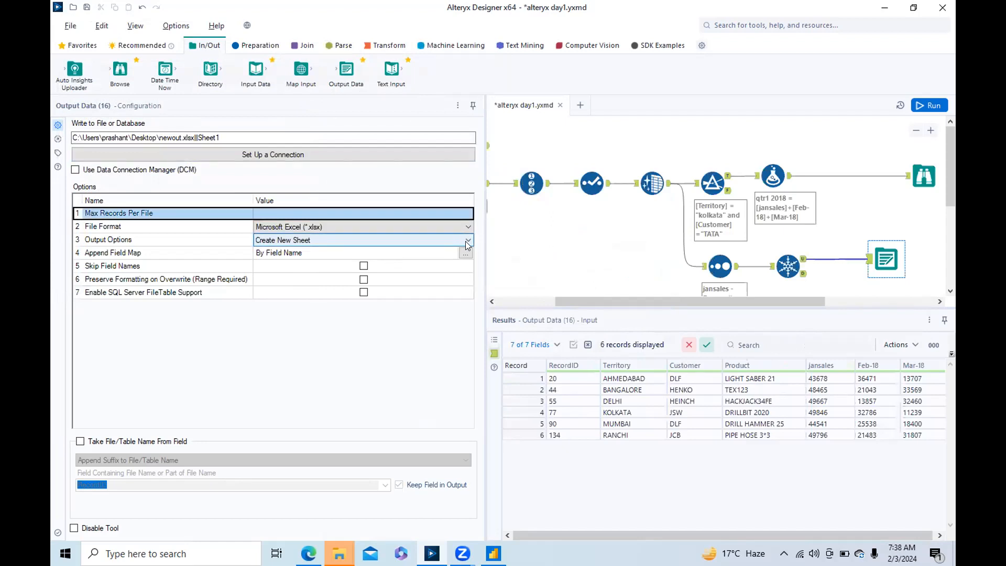
{"action": "left_click", "coordinate": [467, 242]}
{"action": "left_click", "coordinate": [415, 261]}
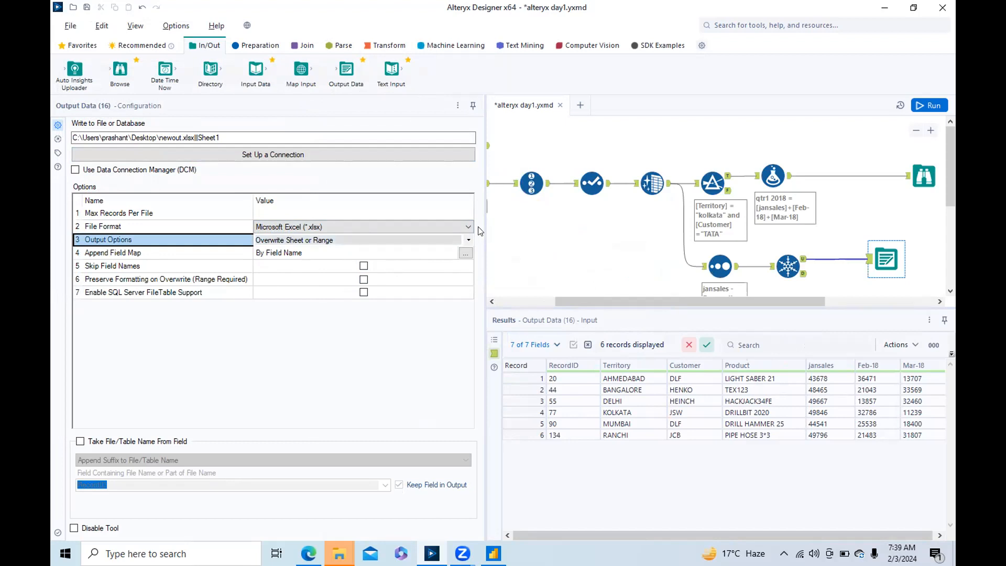
{"action": "left_click_drag", "start_coordinate": [483, 230], "coordinate": [287, 236]}
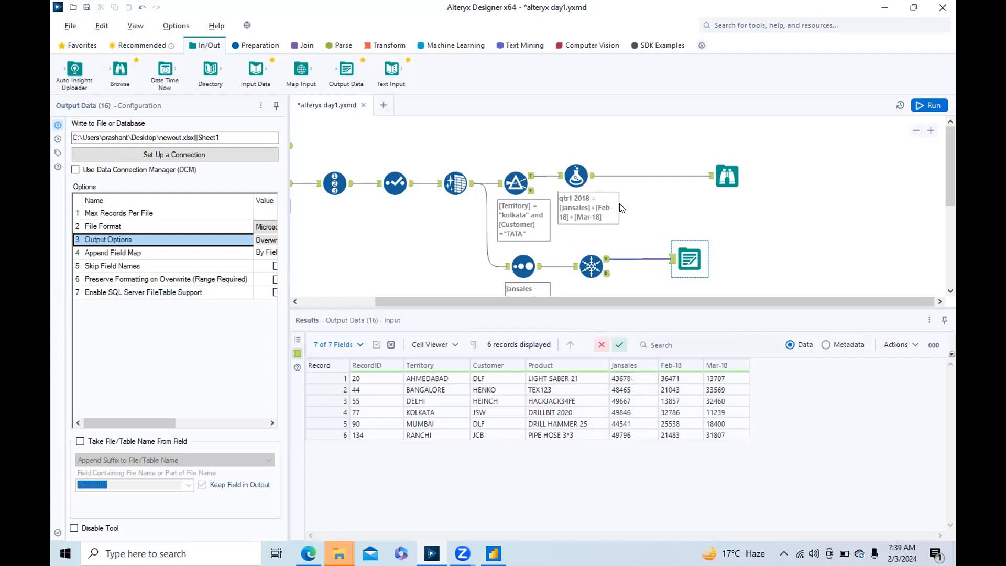
Remove the Output Data tool's connection from the Unique tool and connect the Formula tool's output to it instead
{"action": "left_click", "coordinate": [623, 255]}
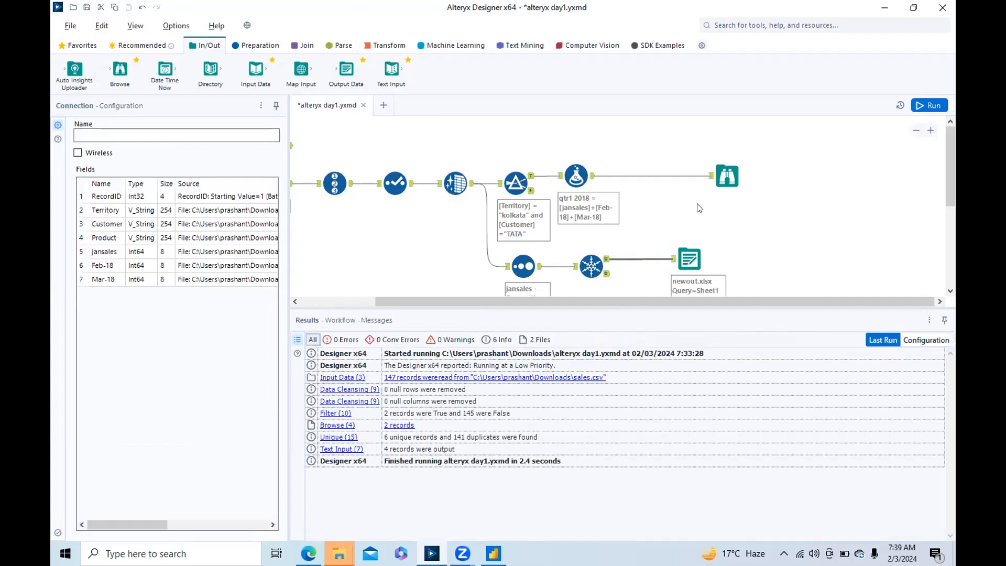
{"action": "left_click_drag", "start_coordinate": [594, 175], "coordinate": [677, 257]}
{"action": "right_click", "coordinate": [627, 257]}
{"action": "left_click", "coordinate": [620, 260]}
{"action": "right_click", "coordinate": [618, 261]}
{"action": "left_click", "coordinate": [640, 302]}
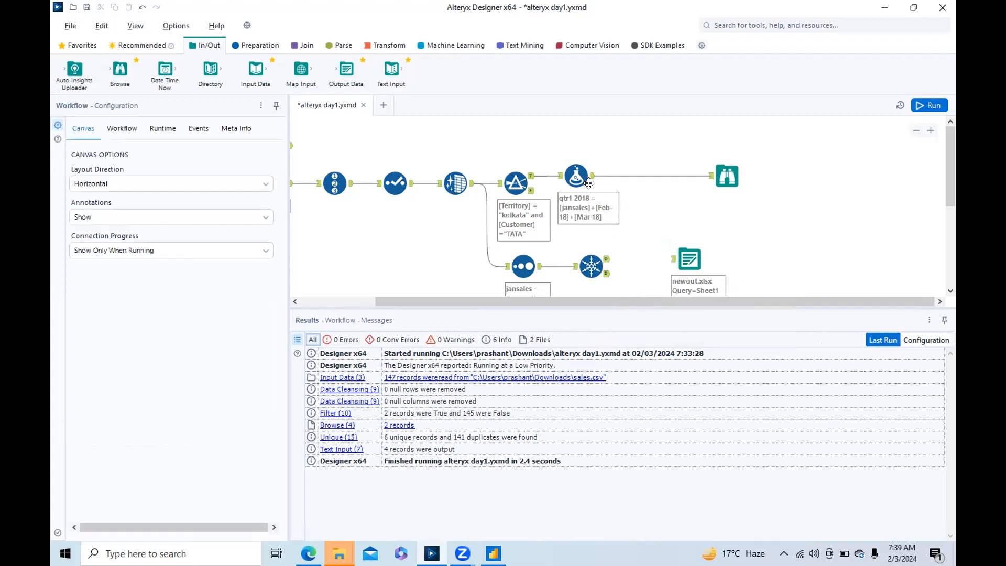
{"action": "left_click_drag", "start_coordinate": [594, 178], "coordinate": [674, 259]}
{"action": "left_click", "coordinate": [707, 189]}
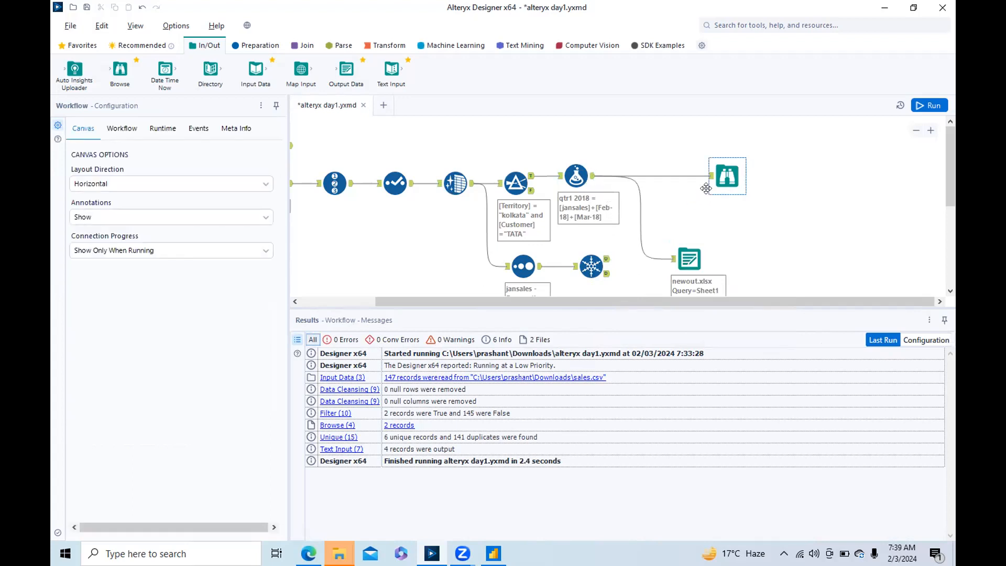
Run the workflow, retry at the temp drive space prompt, and view the records reaching the Output Data tool
{"action": "left_click", "coordinate": [926, 104]}
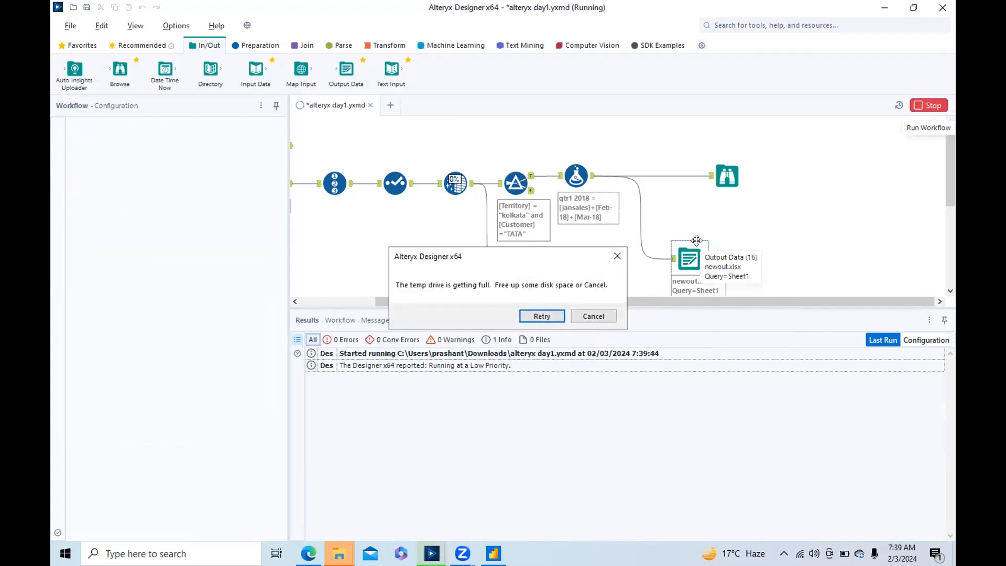
{"action": "left_click", "coordinate": [539, 317]}
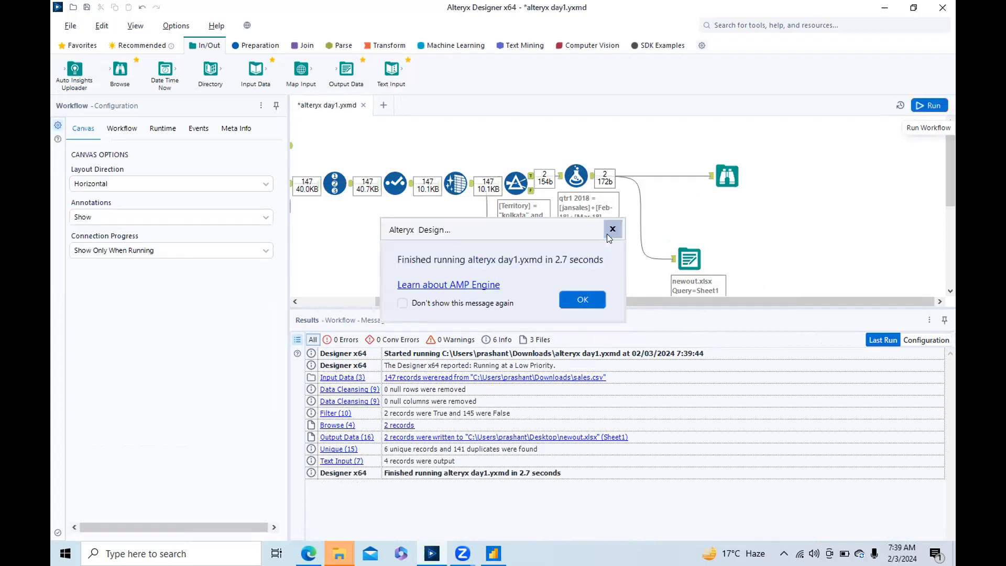
{"action": "left_click", "coordinate": [611, 227]}
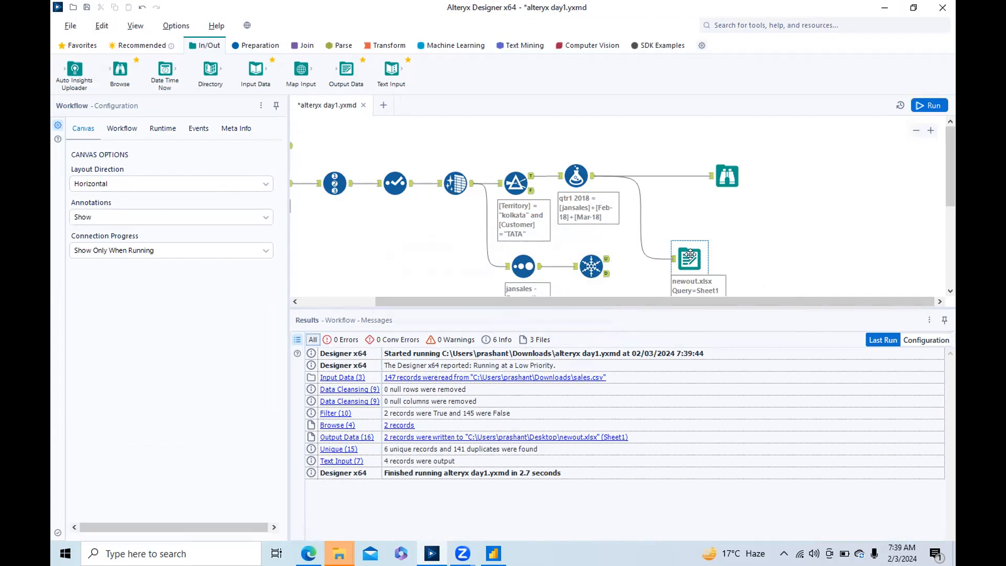
{"action": "left_click", "coordinate": [690, 256]}
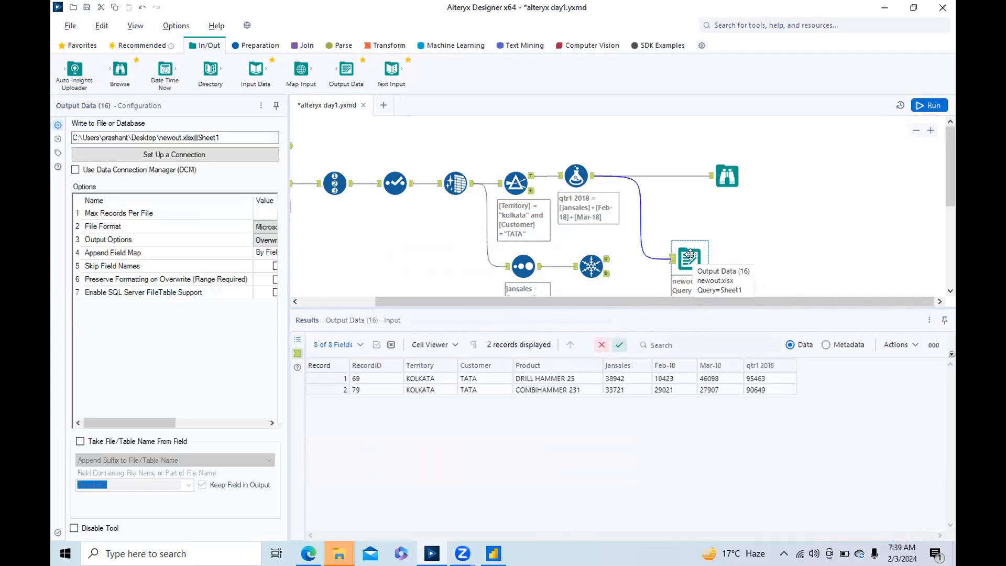
{"action": "left_click", "coordinate": [635, 284]}
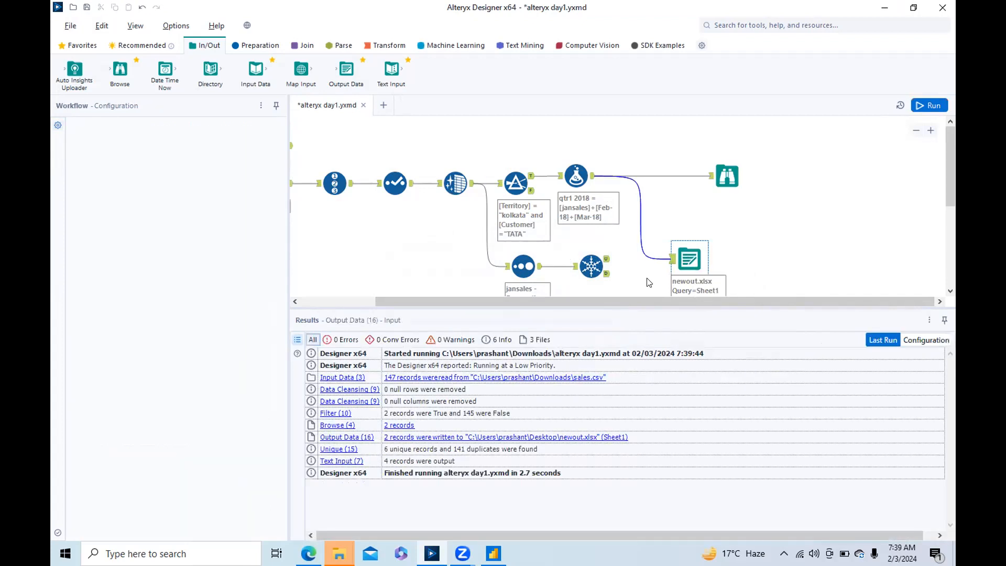
Switch to the Desktop folder in File Explorer, try to open newout.xlsx, and return to Alteryx Designer
{"action": "mouse_move", "coordinate": [340, 553]}
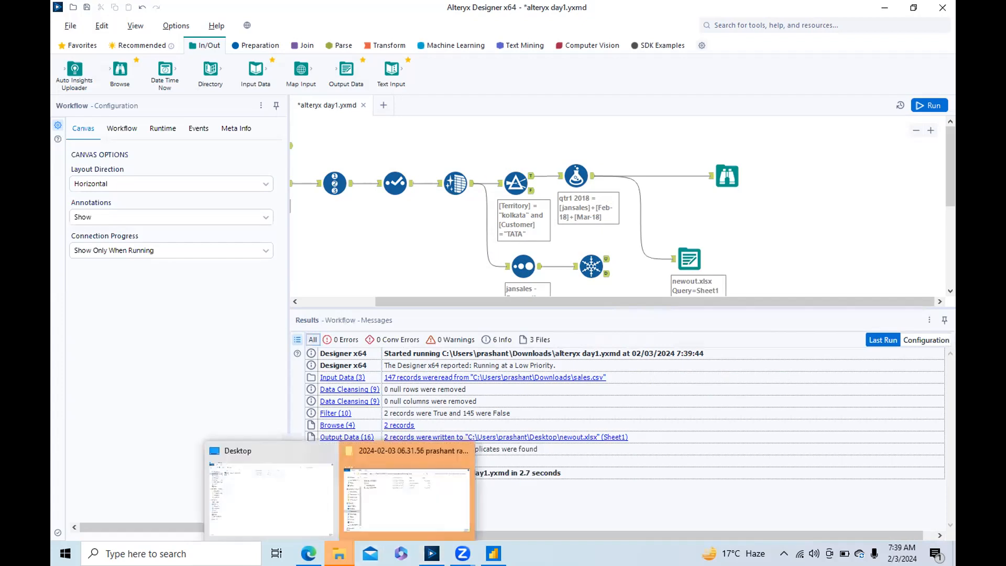
{"action": "left_click", "coordinate": [303, 505]}
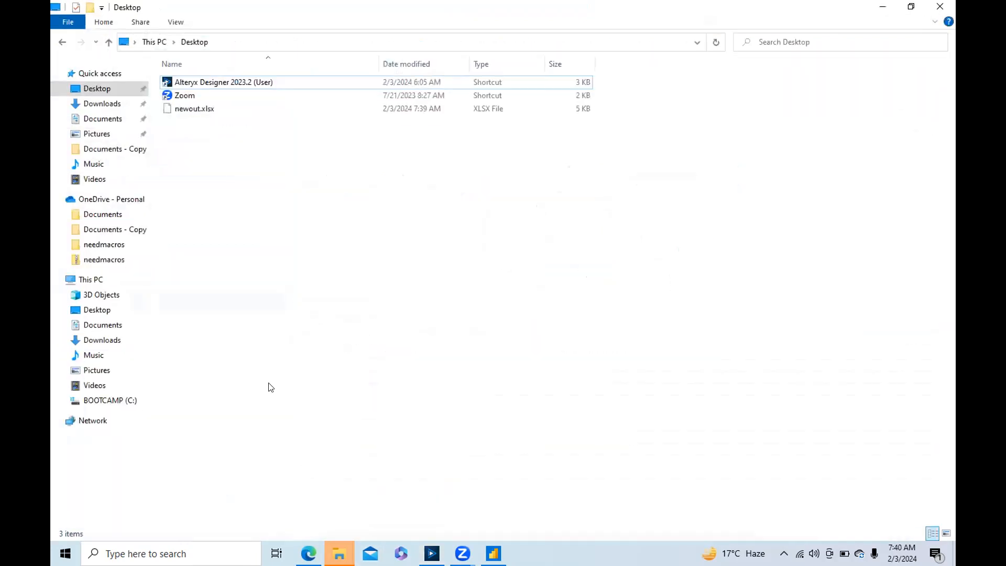
{"action": "left_click", "coordinate": [217, 114]}
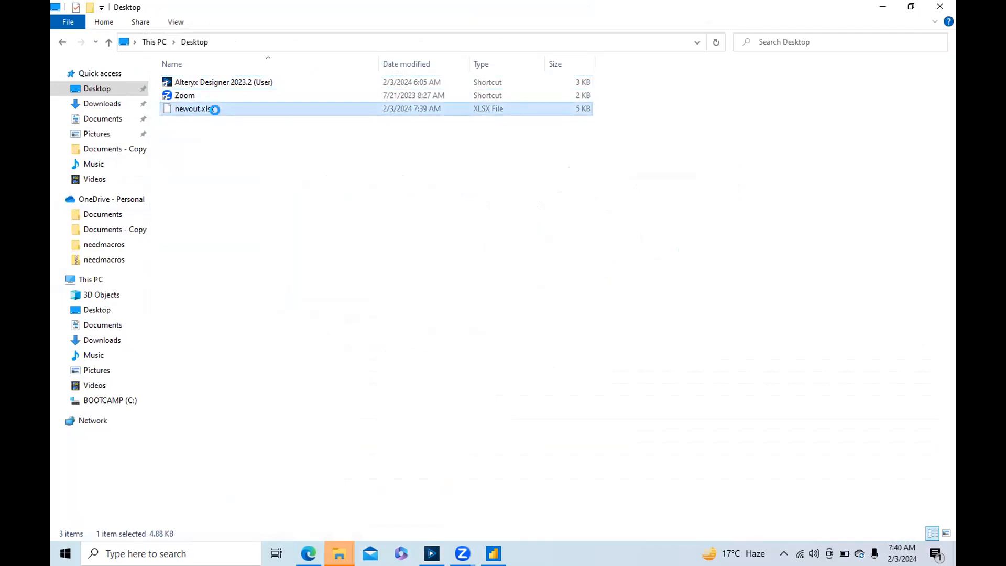
{"action": "right_click", "coordinate": [220, 116]}
{"action": "left_click", "coordinate": [152, 147]}
{"action": "left_click", "coordinate": [199, 111]}
{"action": "double_click", "coordinate": [205, 116]}
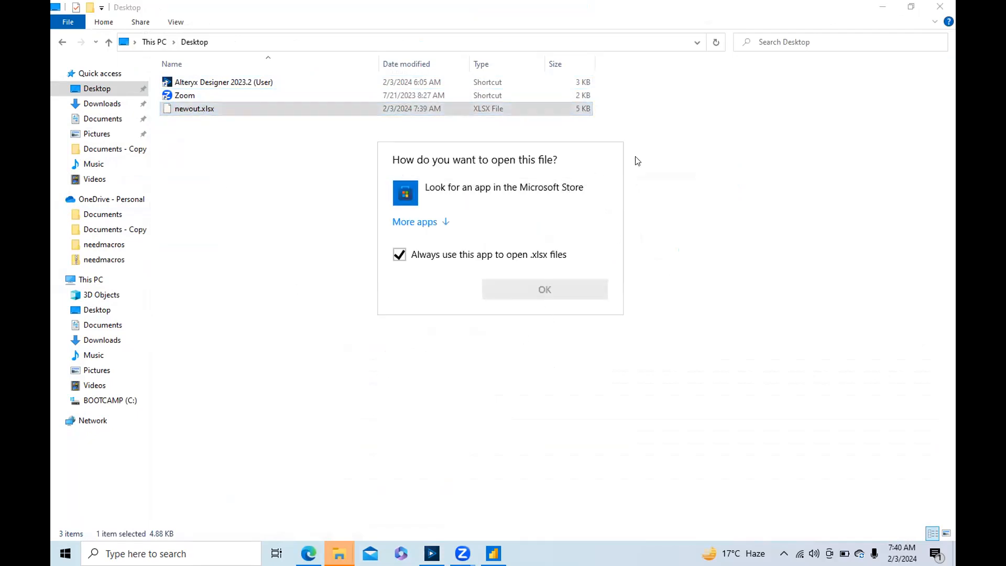
{"action": "key", "text": "Escape"}
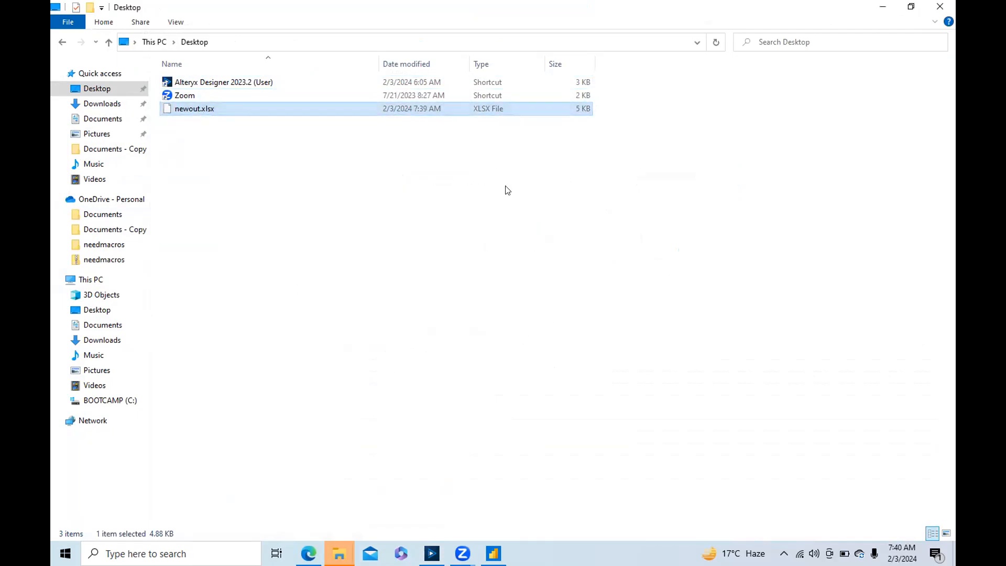
{"action": "left_click", "coordinate": [886, 7]}
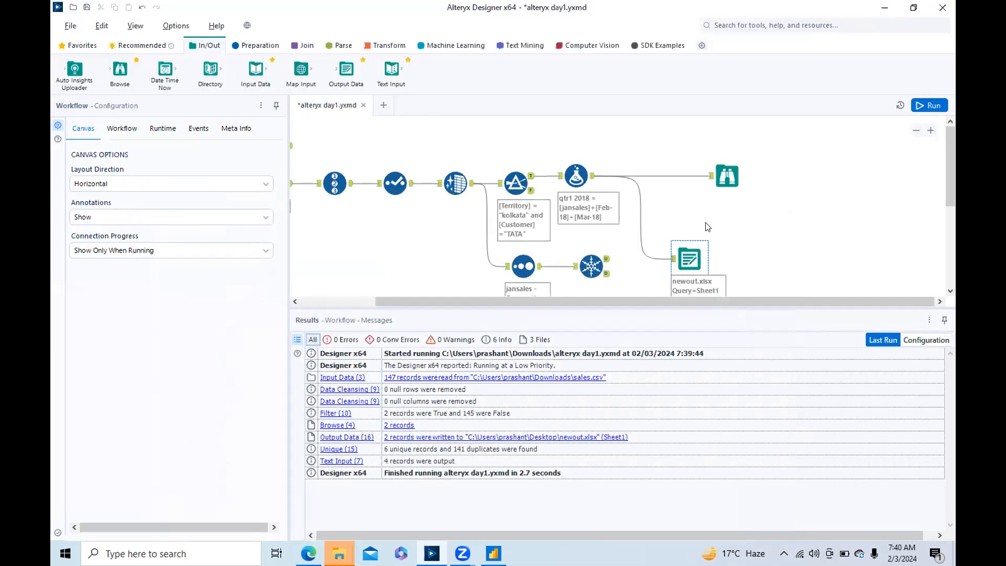
Widen the configuration pane to show the Output Data tool's file format and output option values in full
{"action": "left_click", "coordinate": [690, 259]}
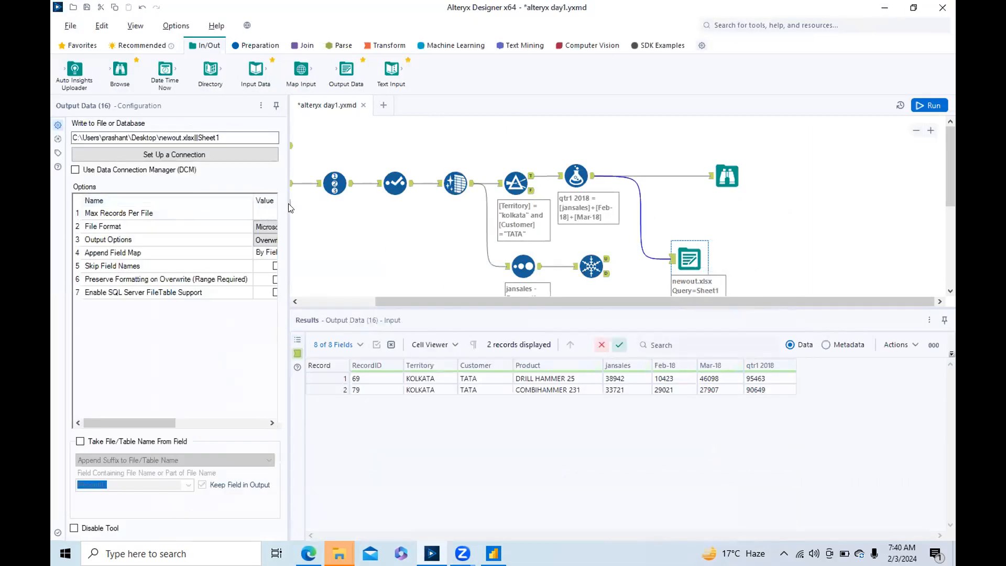
{"action": "left_click_drag", "start_coordinate": [288, 203], "coordinate": [449, 204]}
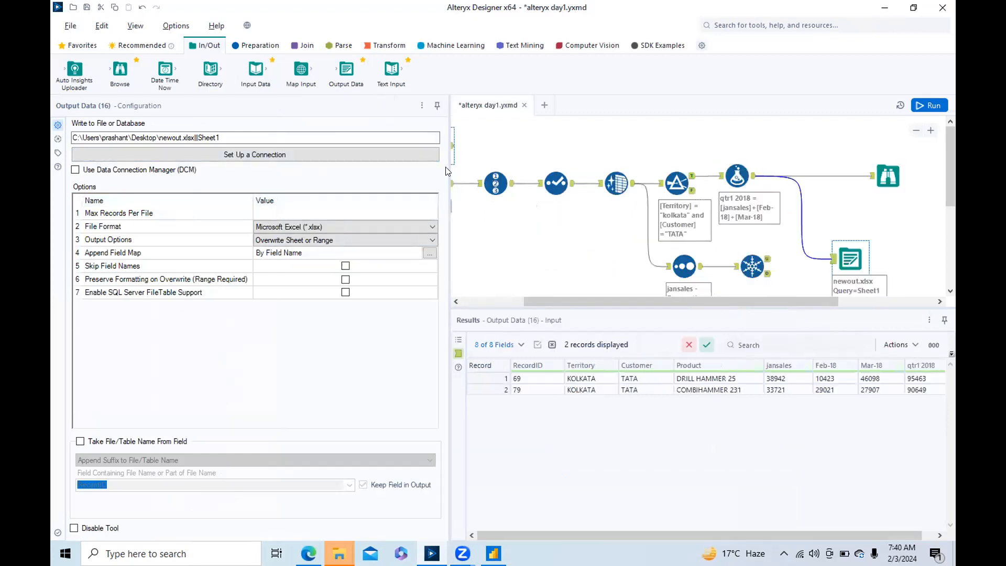
{"action": "mouse_move", "coordinate": [446, 164]}
{"action": "left_mouse_down"}
{"action": "mouse_move", "coordinate": [435, 175]}
{"action": "mouse_move", "coordinate": [299, 175]}
{"action": "mouse_move", "coordinate": [420, 178]}
{"action": "left_mouse_up"}
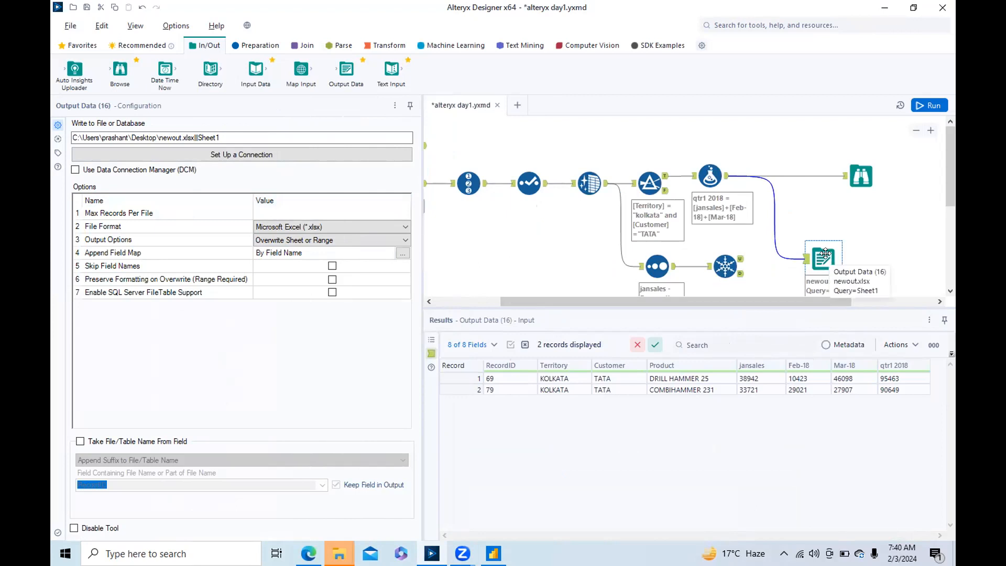
{"action": "mouse_move", "coordinate": [340, 553]}
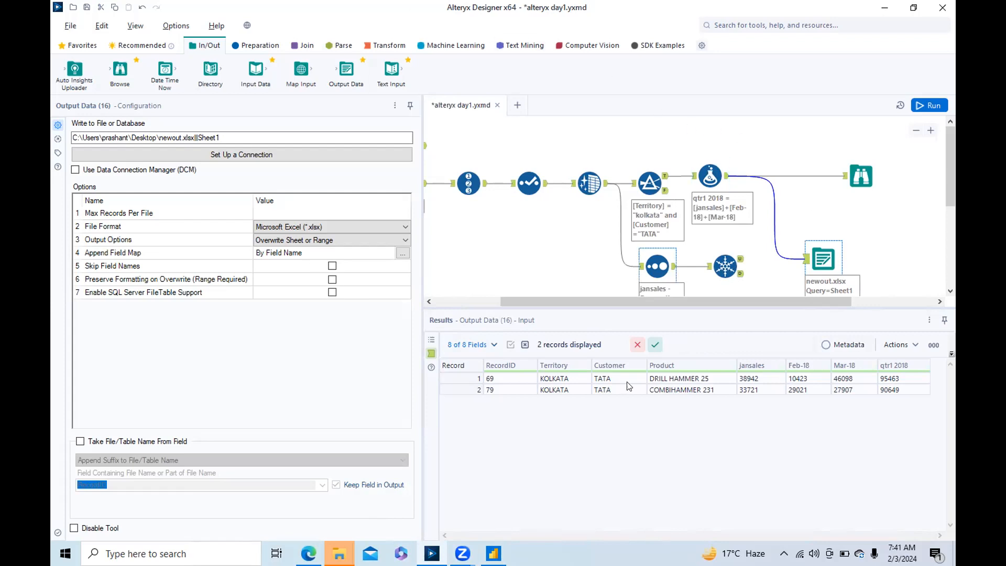
Examine the Text Input and sales.csv input data, and look through the Join, Parse and Transform tool categories
{"action": "left_click_drag", "start_coordinate": [545, 303], "coordinate": [475, 304]}
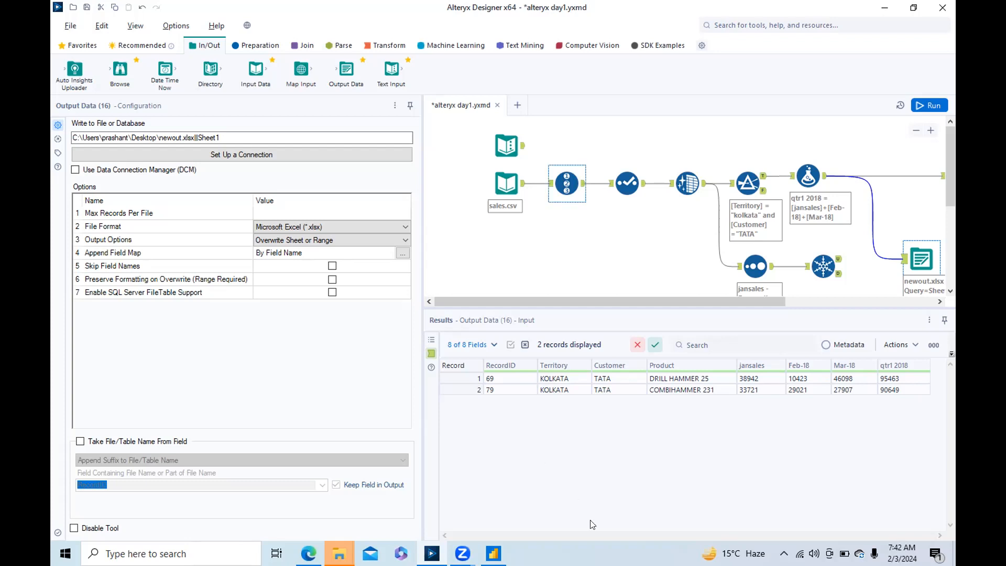
{"action": "left_click", "coordinate": [305, 47]}
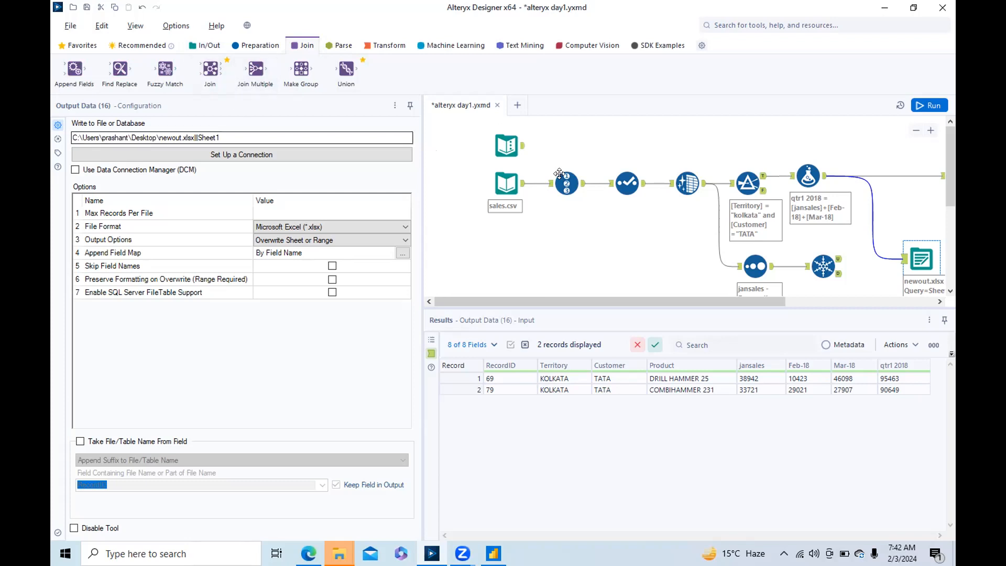
{"action": "left_click", "coordinate": [505, 145]}
{"action": "left_click", "coordinate": [493, 182]}
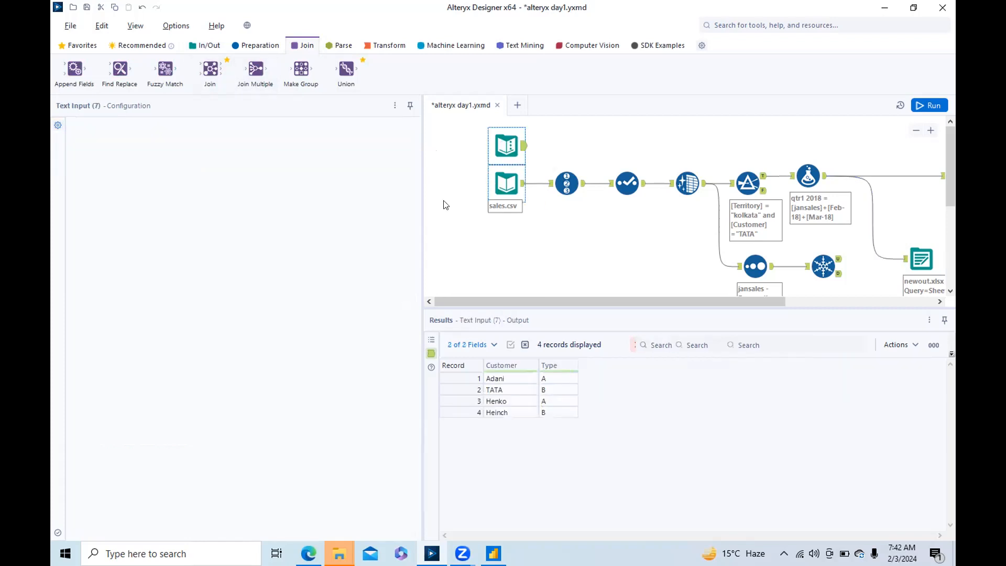
{"action": "left_click", "coordinate": [67, 27]}
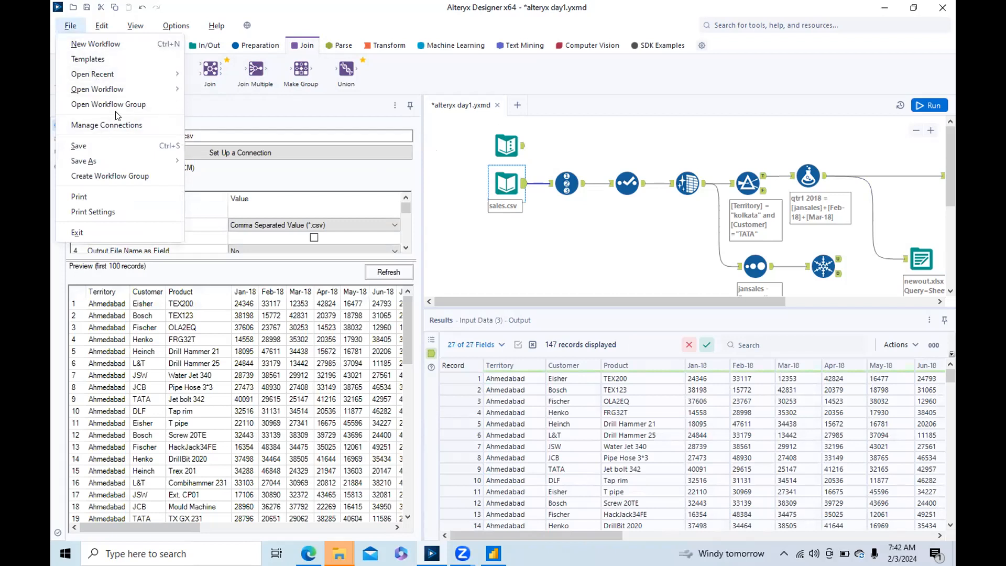
{"action": "left_click", "coordinate": [360, 5]}
{"action": "left_click", "coordinate": [343, 45]}
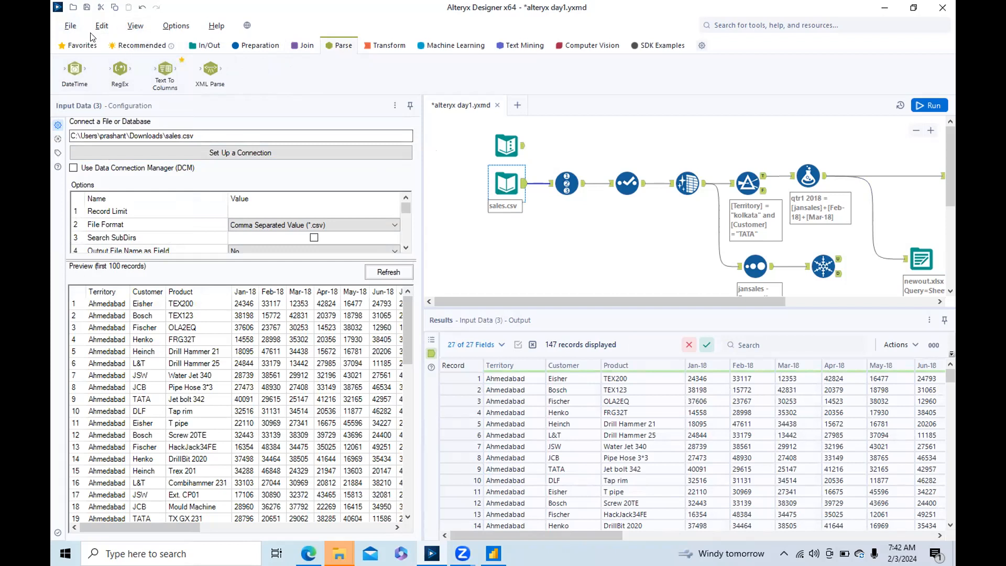
{"action": "left_click", "coordinate": [378, 46]}
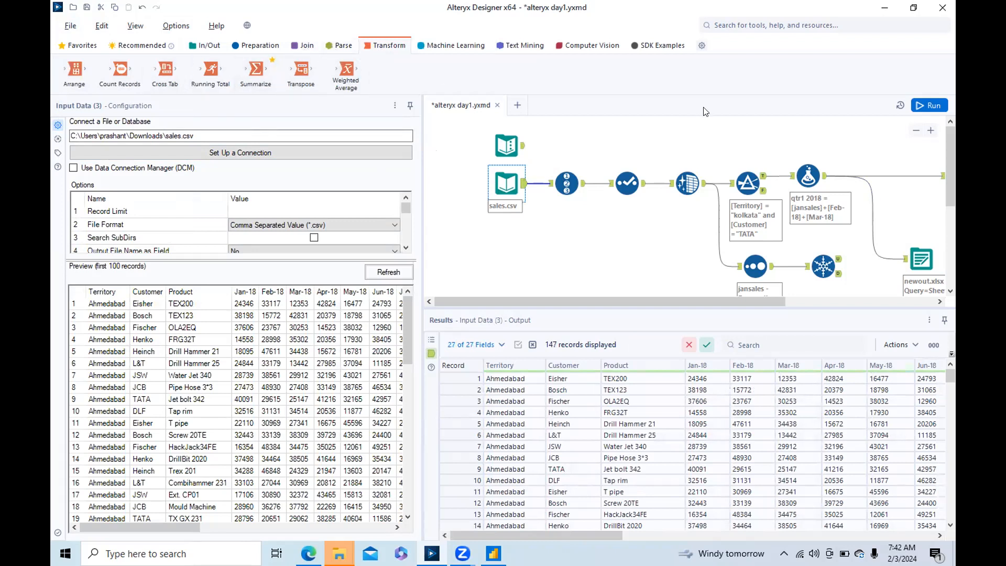
Add the Reporting category to the tool palette
{"action": "left_click", "coordinate": [703, 46]}
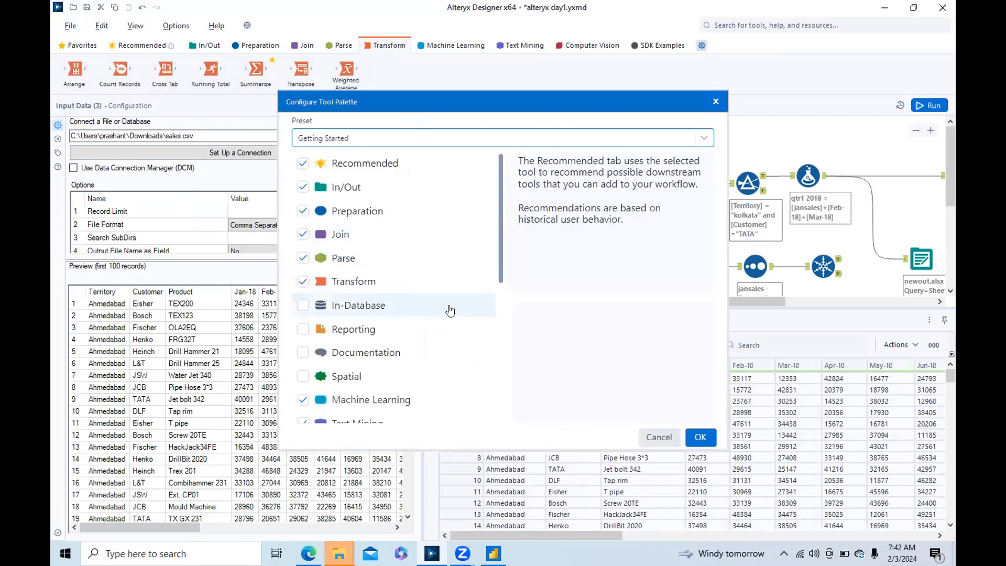
{"action": "left_click", "coordinate": [376, 338]}
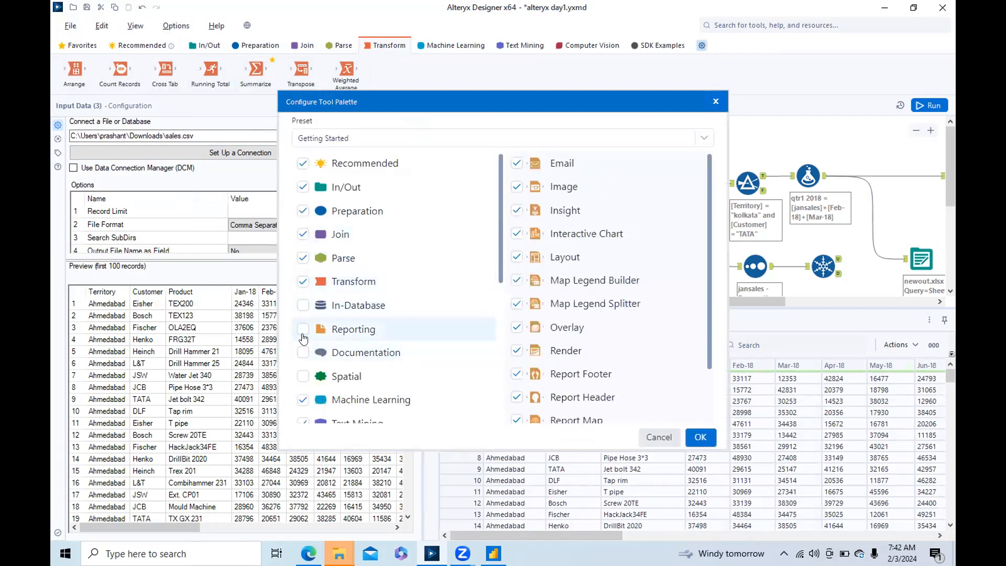
{"action": "left_click", "coordinate": [303, 330]}
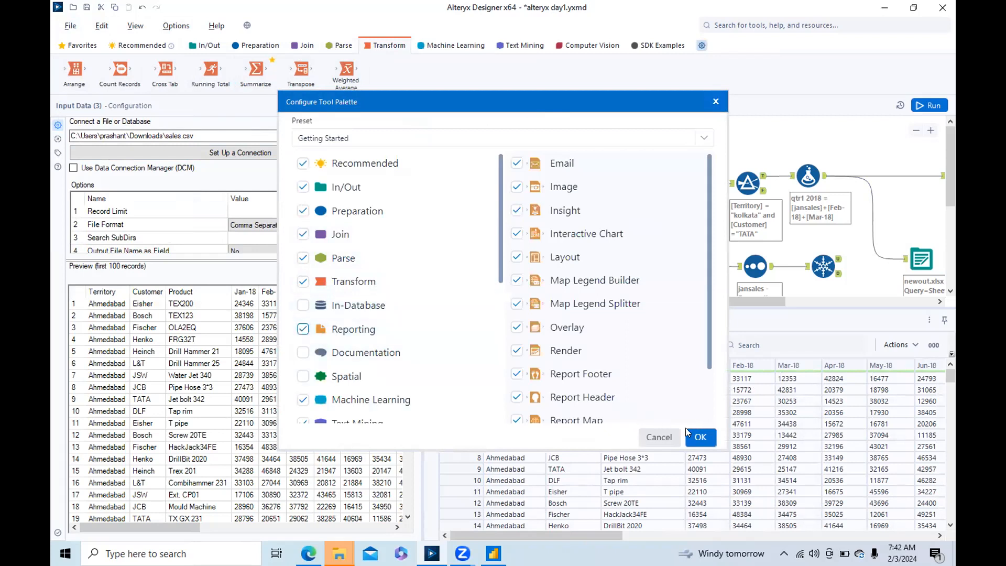
{"action": "left_click_drag", "start_coordinate": [497, 247], "coordinate": [499, 386]}
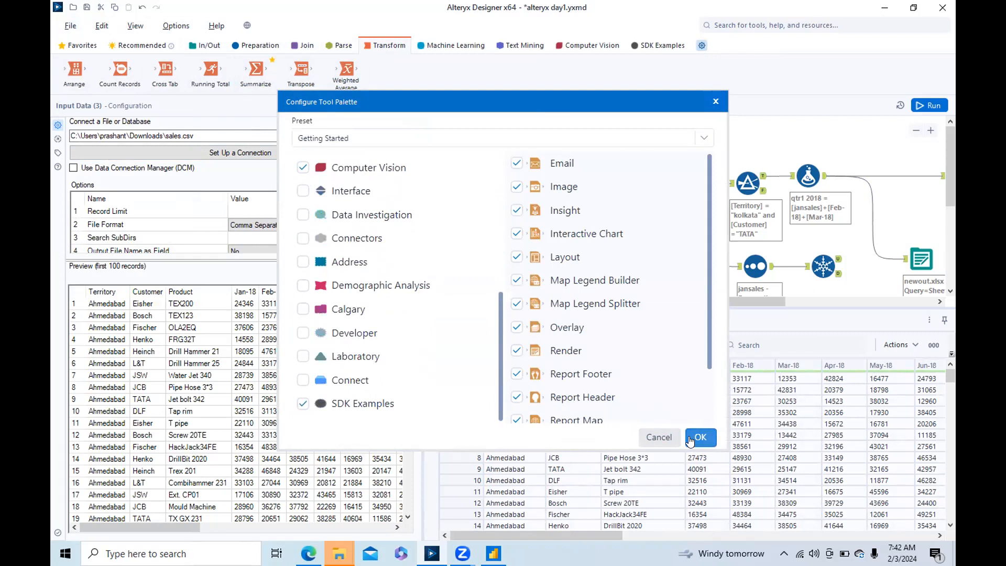
{"action": "left_click", "coordinate": [701, 438]}
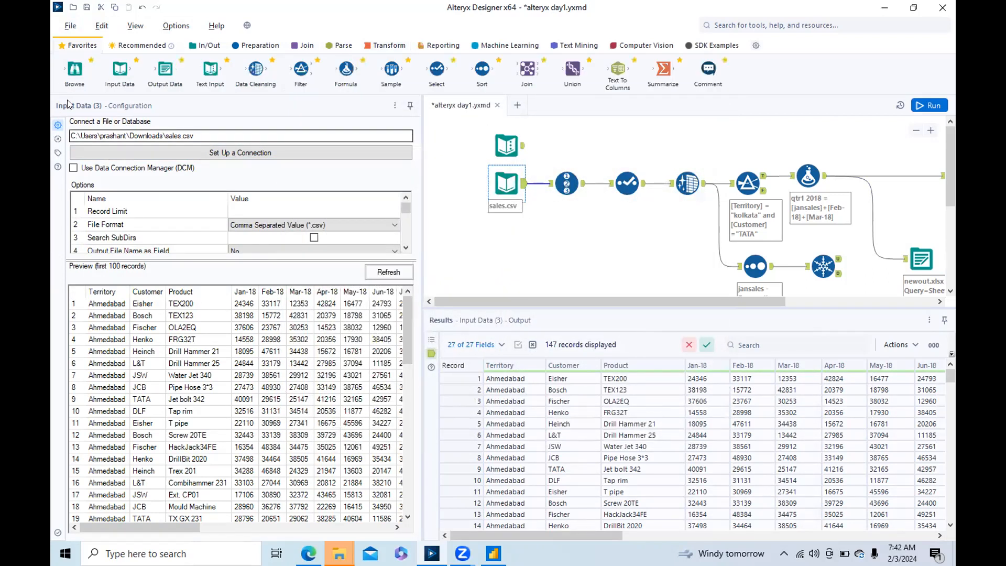
Save the workflow, check for newout.xlsx in the Desktop folder, and return to Alteryx Designer
{"action": "left_click", "coordinate": [68, 27]}
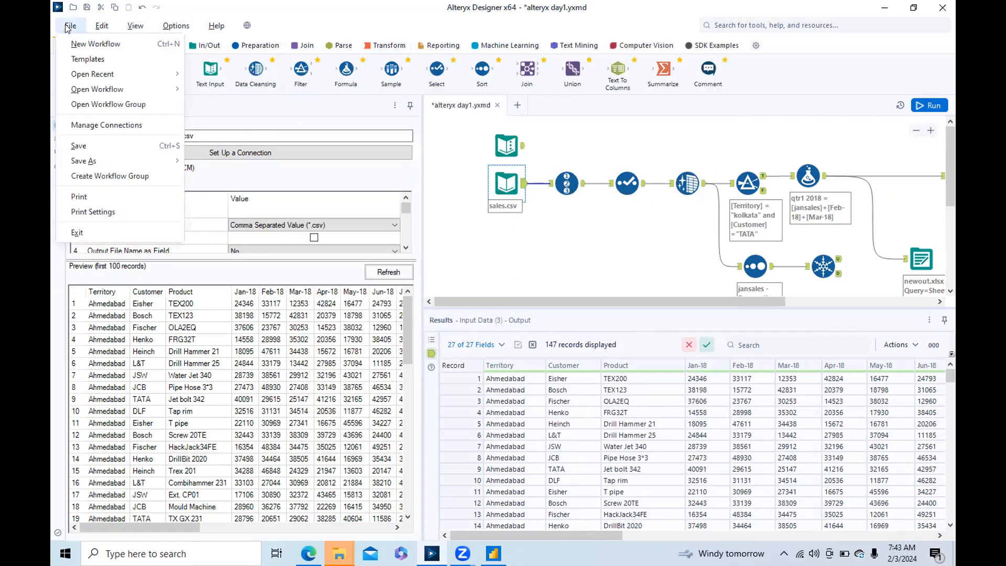
{"action": "left_click", "coordinate": [110, 147]}
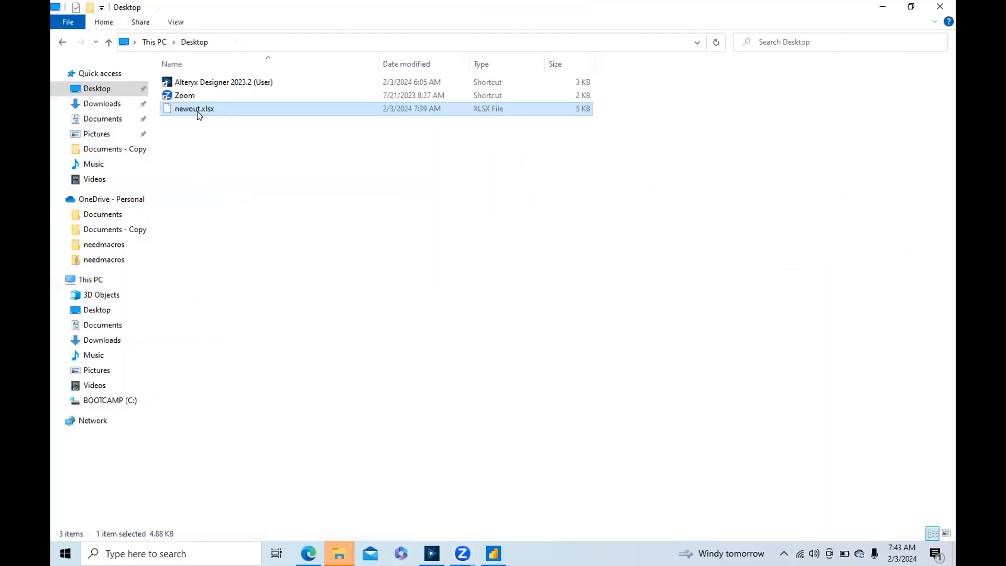
{"action": "left_click", "coordinate": [883, 6]}
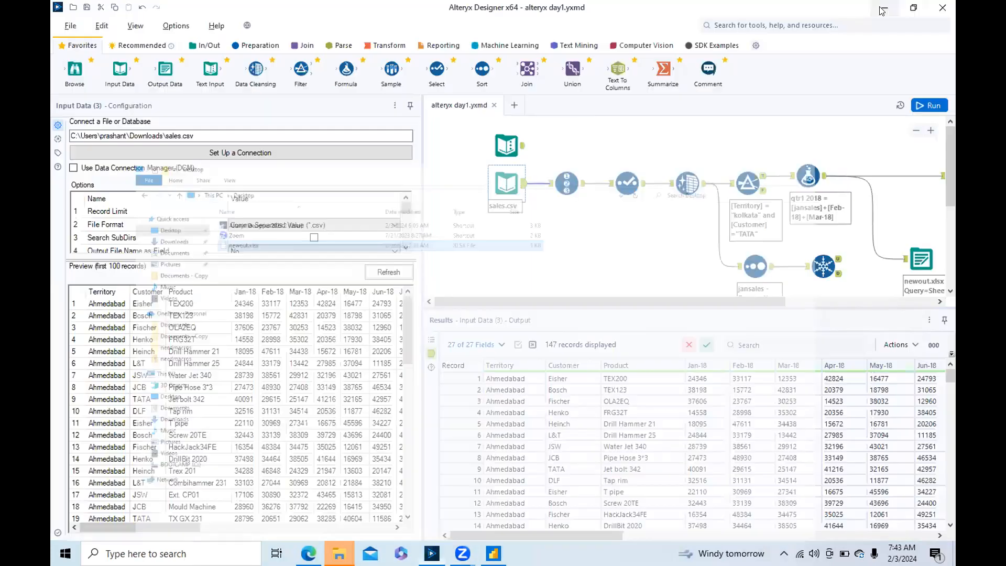
Examine the Output Data tool's input records and the fields carried by its connection from the Formula tool
{"action": "left_click_drag", "start_coordinate": [688, 295], "coordinate": [785, 292]}
{"action": "left_click", "coordinate": [776, 259]}
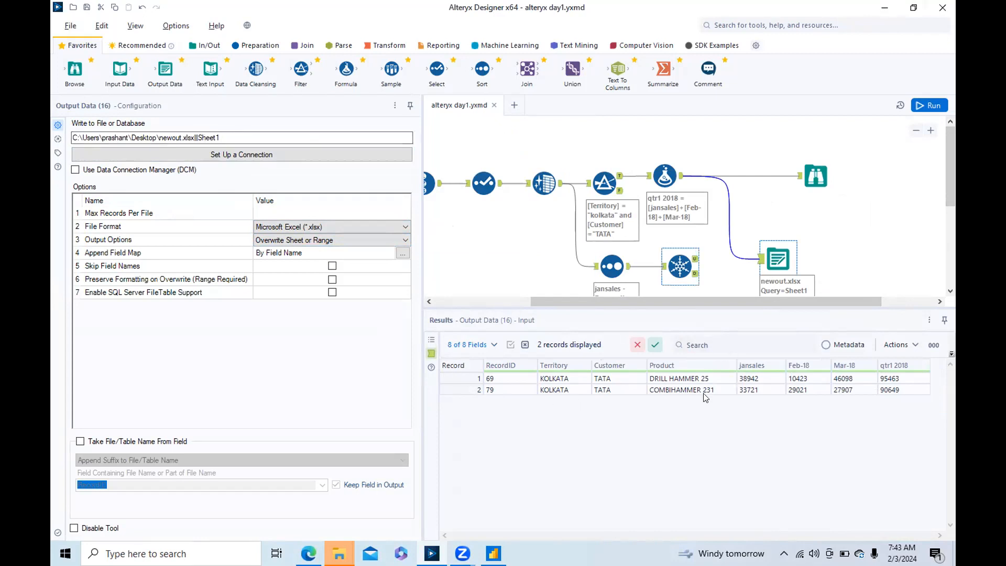
{"action": "left_click", "coordinate": [748, 291]}
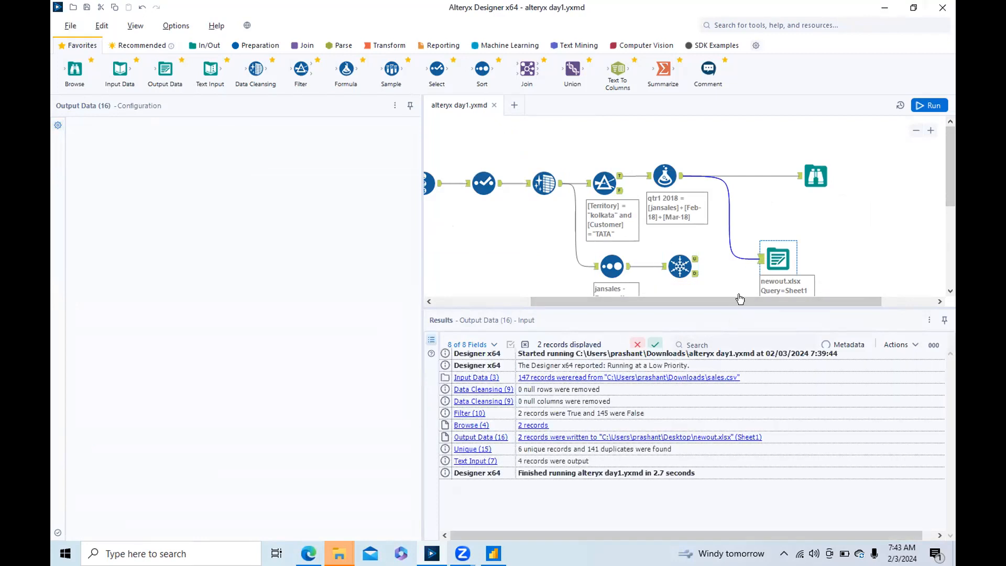
{"action": "left_click", "coordinate": [759, 258]}
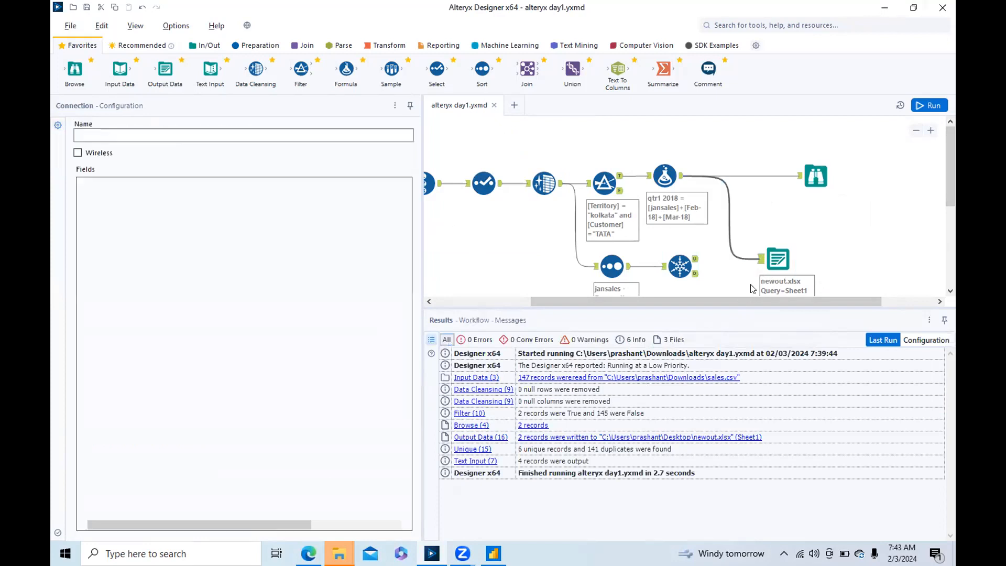
{"action": "left_click", "coordinate": [678, 178]}
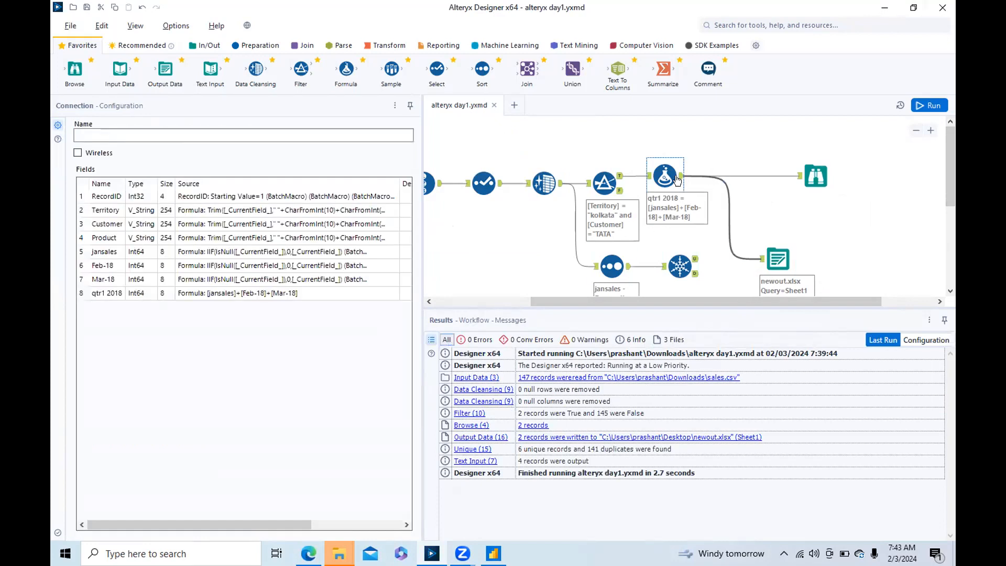